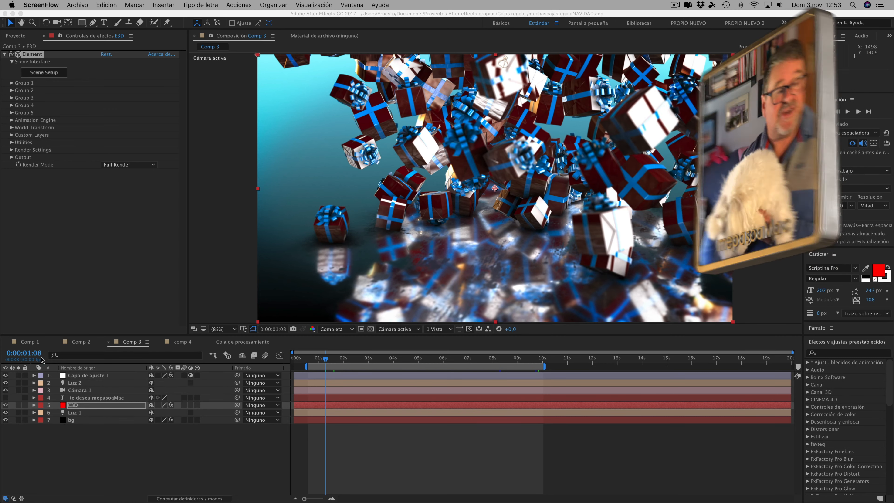
# Look through the finished gift-box compositions Comp 1, Comp 2, Comp 3 and comp 4, and the render queue
pyautogui.click(34, 344)
pyautogui.click(35, 344)
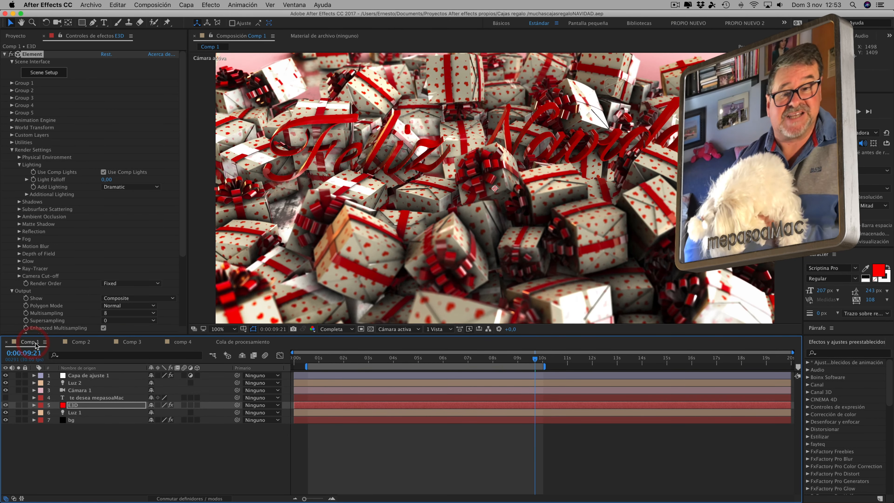
pyautogui.click(83, 344)
pyautogui.click(132, 343)
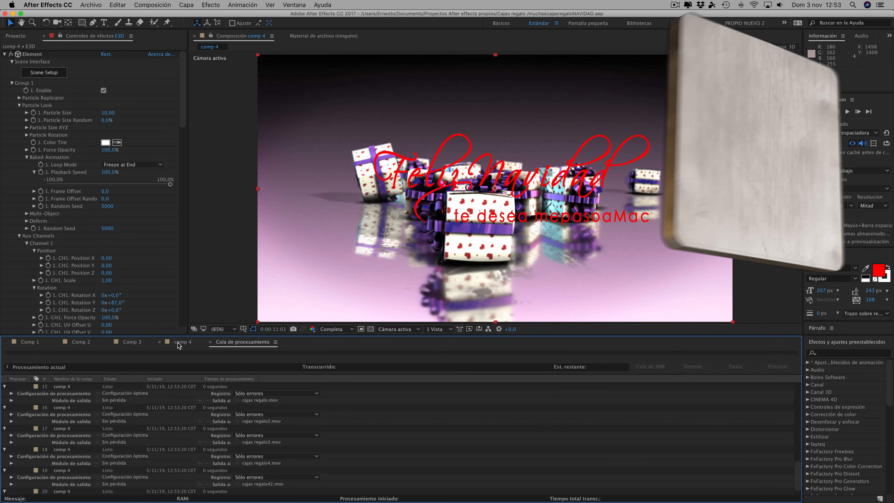
pyautogui.click(184, 342)
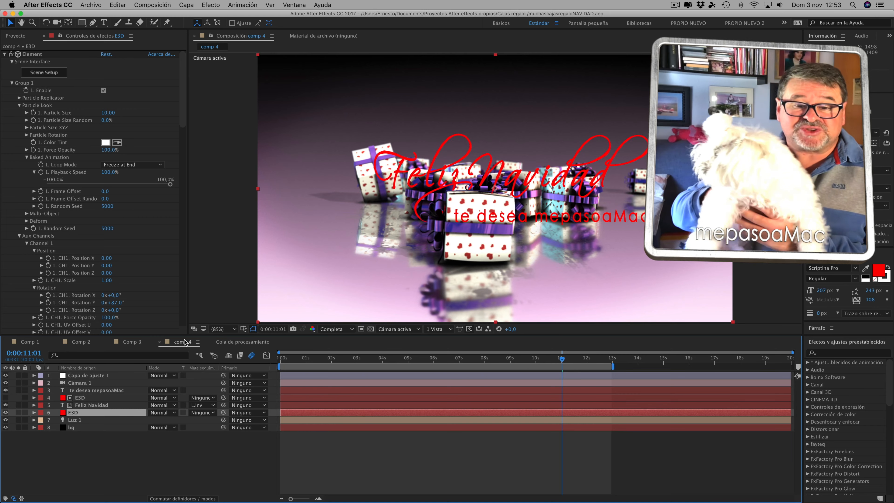
pyautogui.click(134, 342)
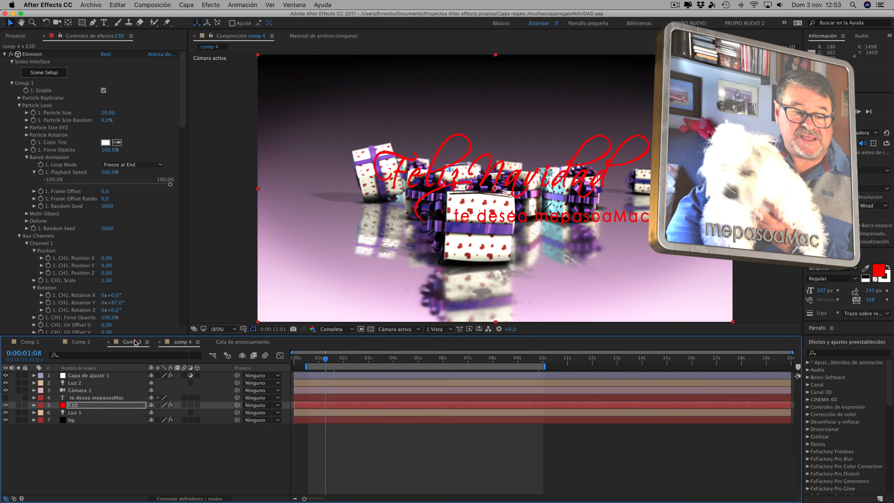
pyautogui.click(242, 341)
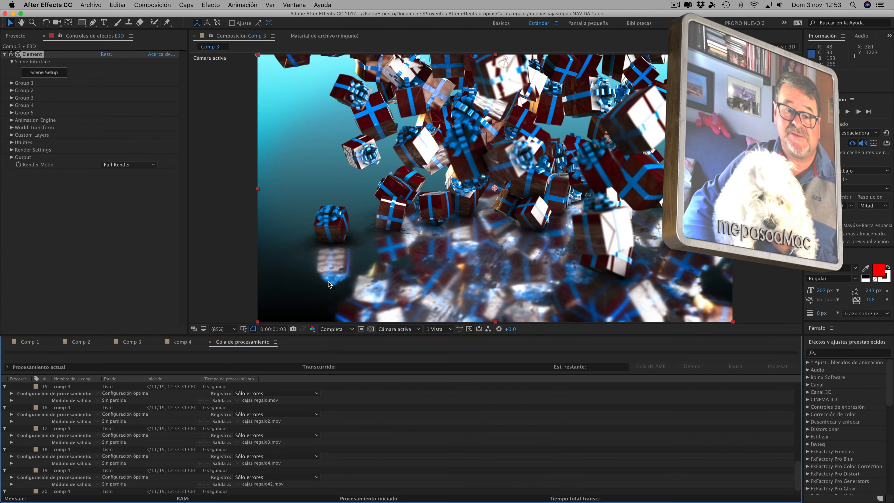
# Switch to QuickTime Player and watch the two rendered gift-box animations full screen, closing the player window at the end
pyautogui.hotkey('ctrl', 'Up')
pyautogui.click(399, 25)
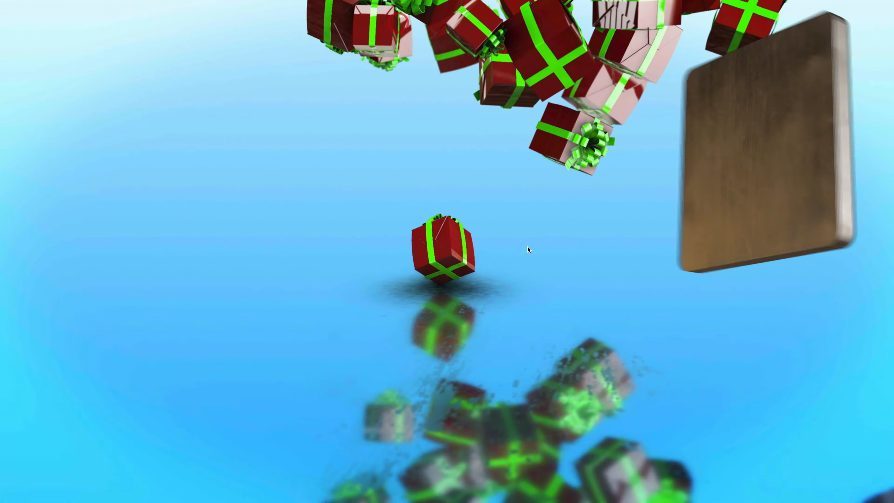
pyautogui.click(446, 401)
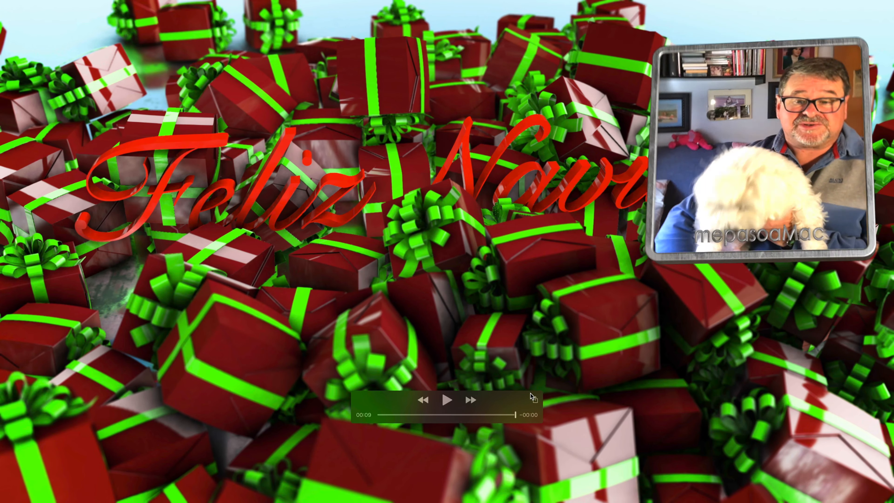
pyautogui.hotkey('ctrl', 'Up')
pyautogui.click(553, 27)
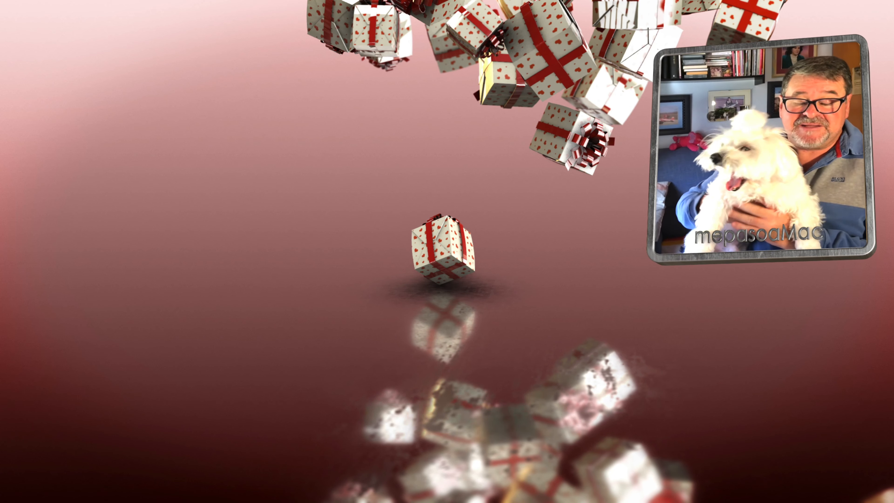
pyautogui.moveTo(469, 394)
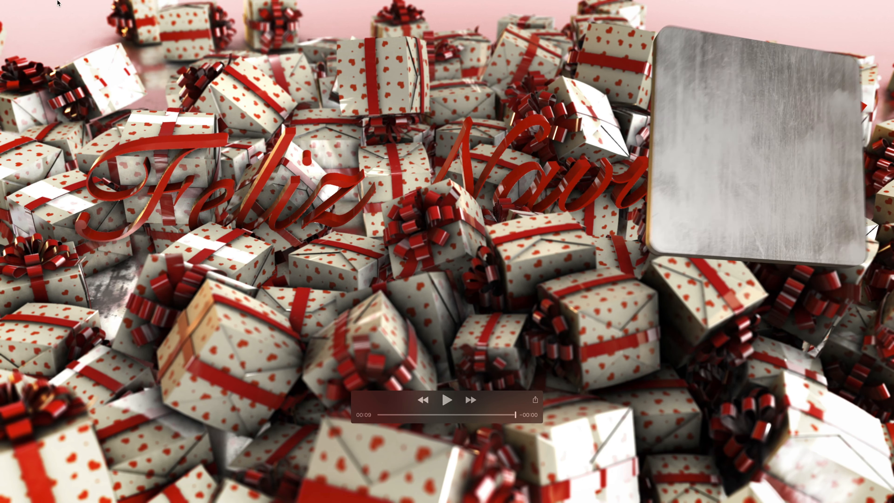
pyautogui.click(26, 15)
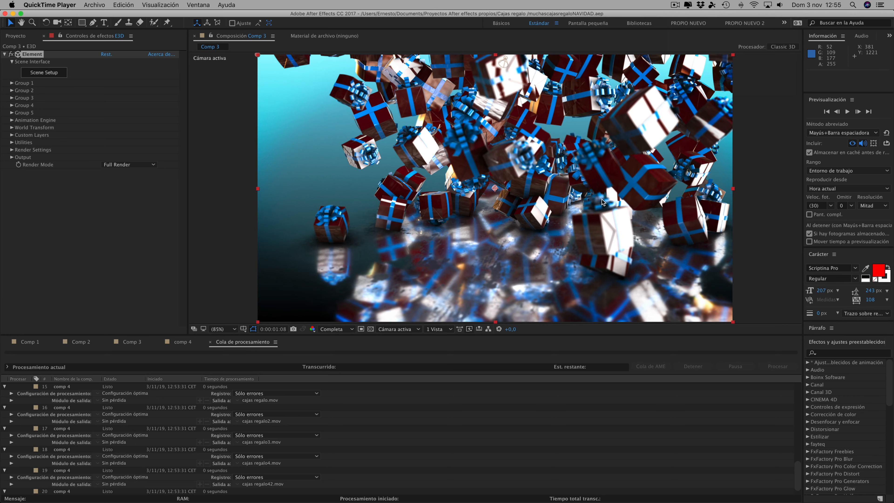
# Return to After Effects and create a new empty project
pyautogui.click(94, 5)
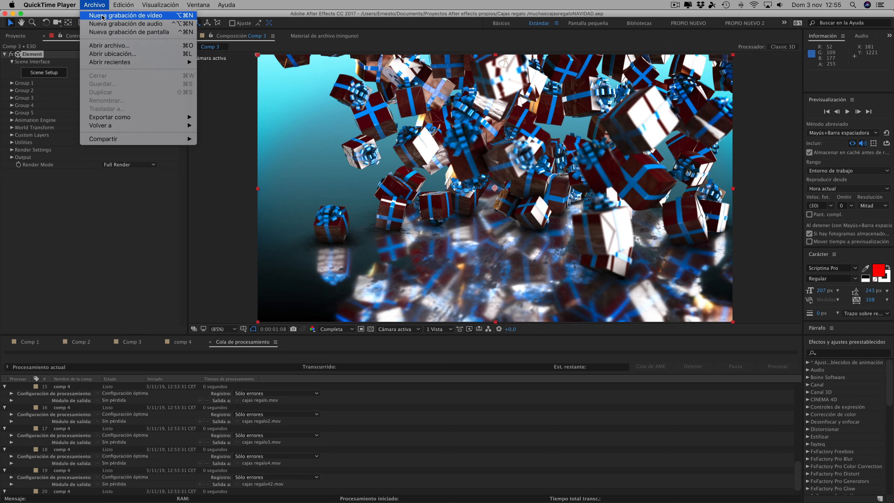
pyautogui.click(73, 201)
pyautogui.click(90, 5)
pyautogui.moveTo(97, 18)
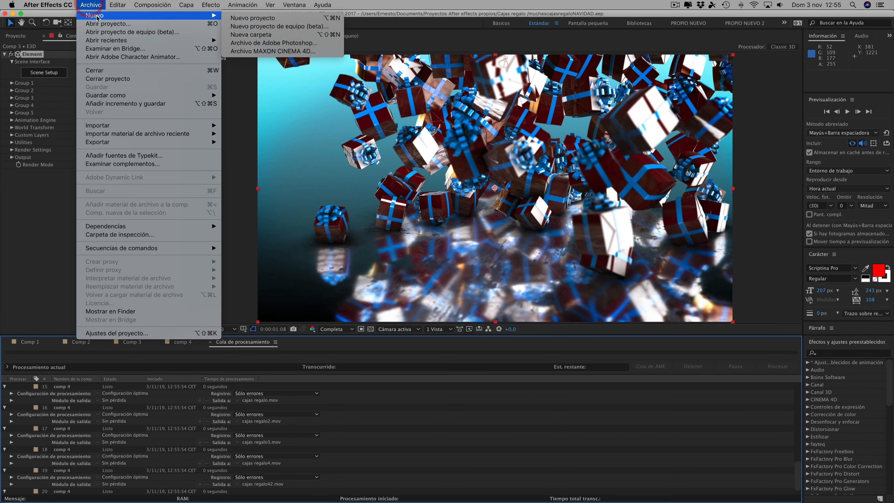
pyautogui.click(257, 18)
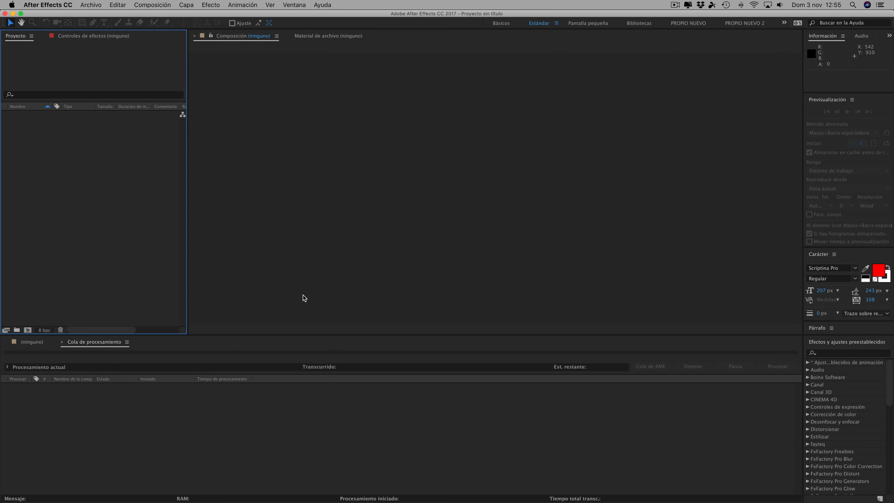
# Create composition Comp 1 at 2560 x 1440 px, 30 fps and 0:00:20:00 long, and turn off its transparency grid
pyautogui.click(156, 5)
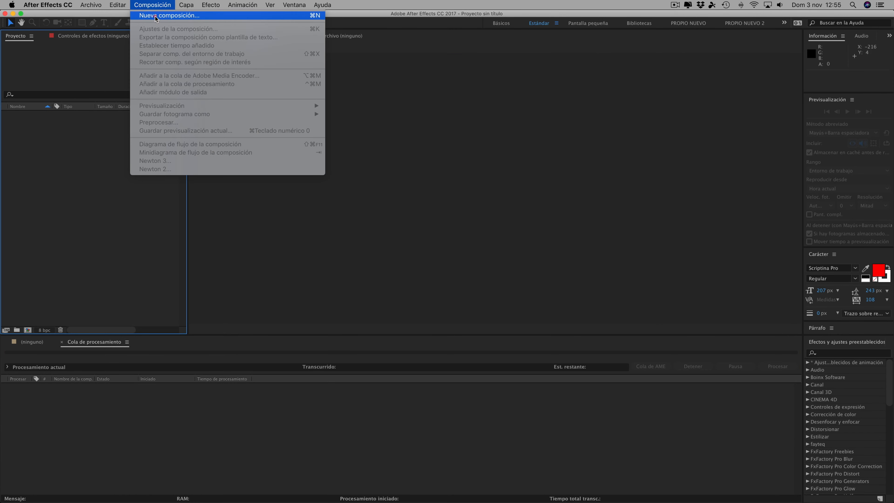
pyautogui.click(155, 16)
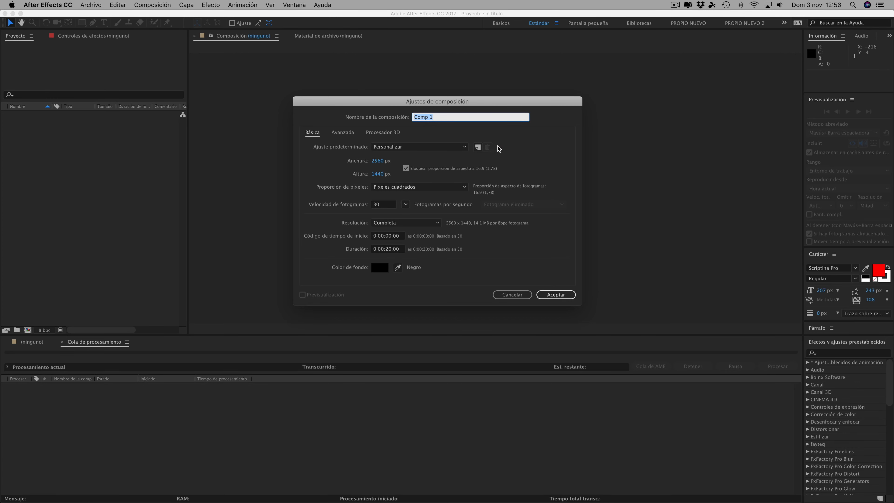
pyautogui.click(561, 295)
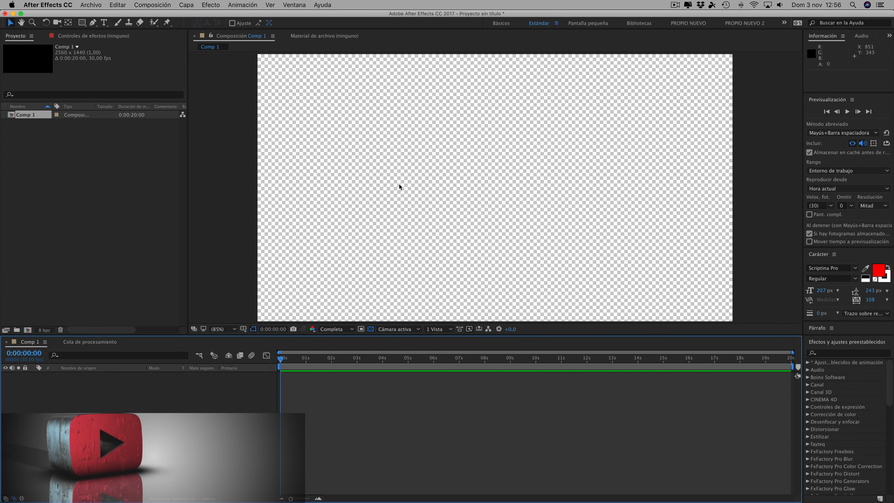
pyautogui.click(370, 329)
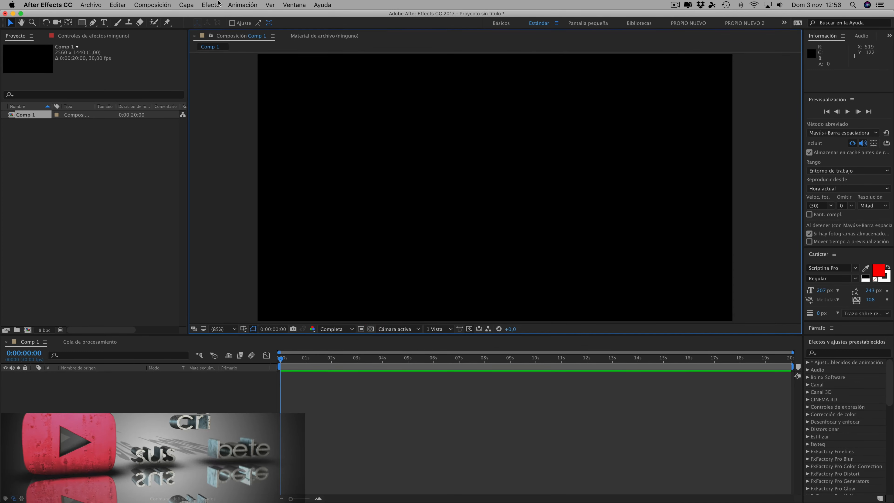
# Add a composition-sized 2560 x 1440 px red solid layer named E3D
pyautogui.click(185, 5)
pyautogui.moveTo(189, 16)
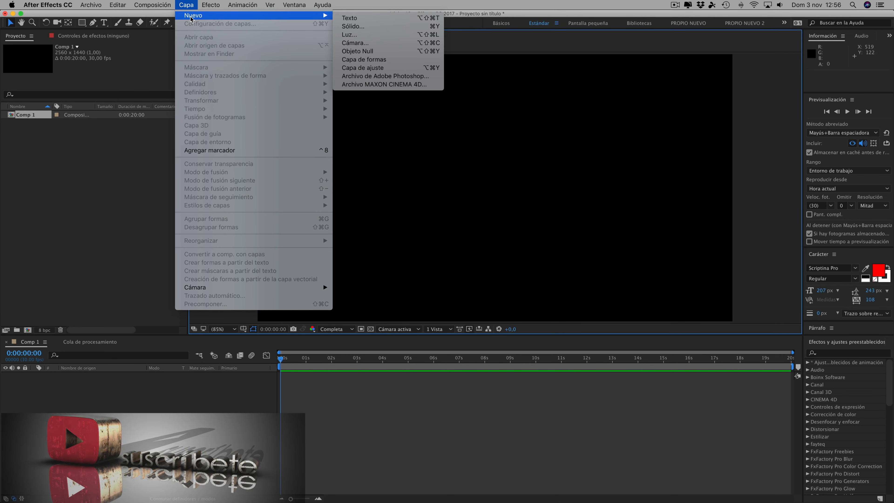
pyautogui.click(350, 27)
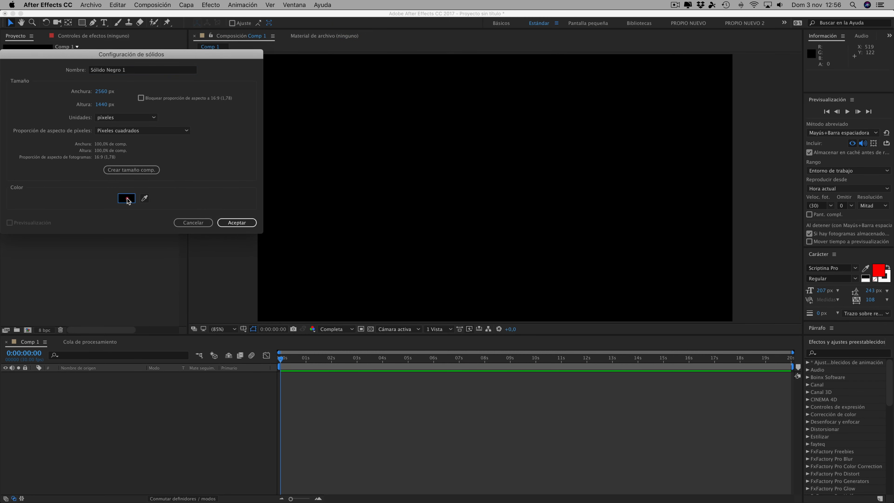
pyautogui.click(126, 198)
pyautogui.click(119, 67)
pyautogui.click(201, 70)
pyautogui.click(129, 72)
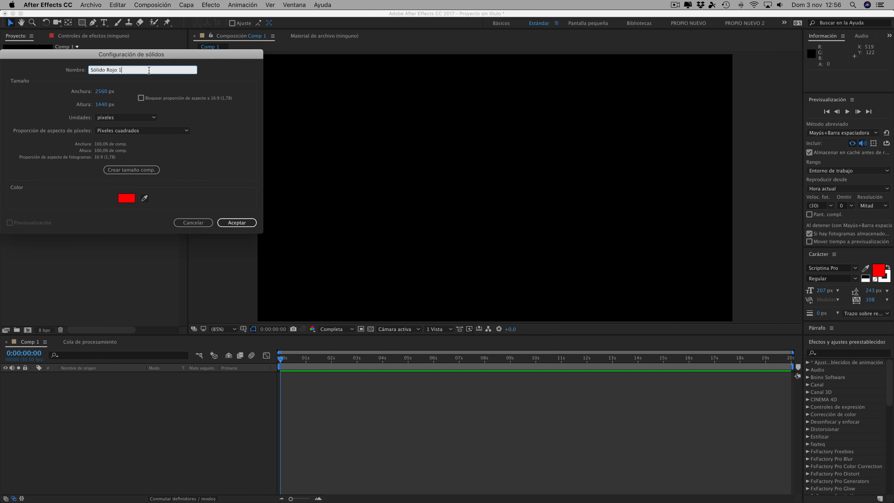
pyautogui.moveTo(120, 70); pyautogui.dragTo(67, 71)
pyautogui.write('E3D')
pyautogui.click(236, 222)
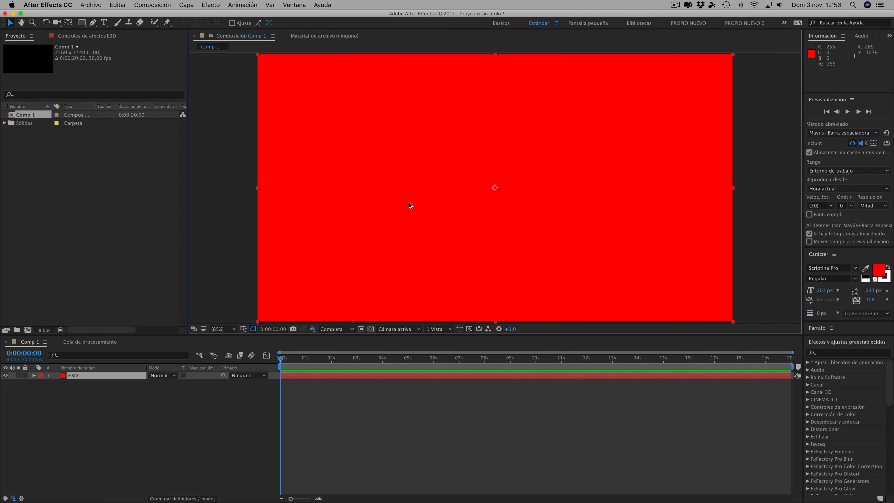
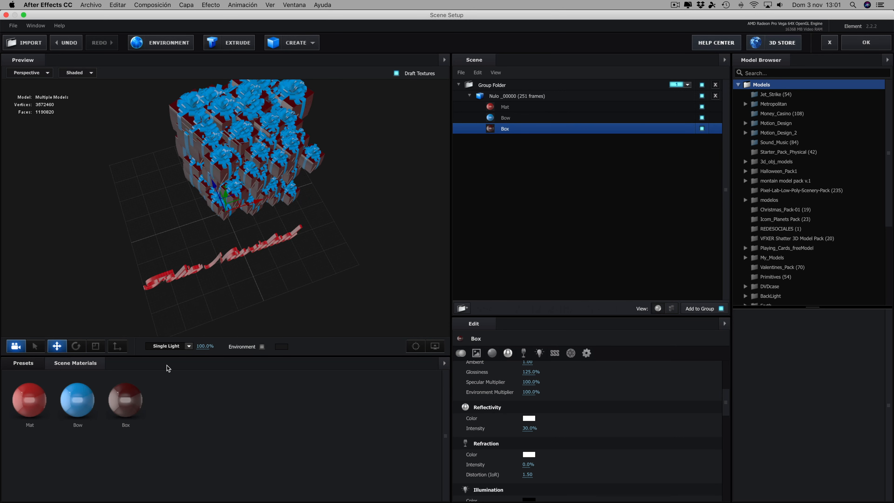
# Apply the BackLight_4K_24 preset from the BackLight_4K environments as the scene's environment map
pyautogui.click(25, 363)
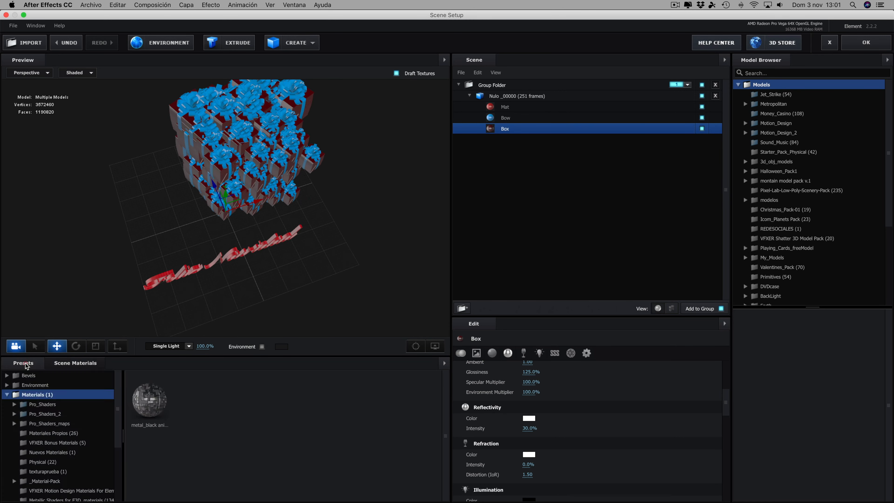
pyautogui.click(36, 386)
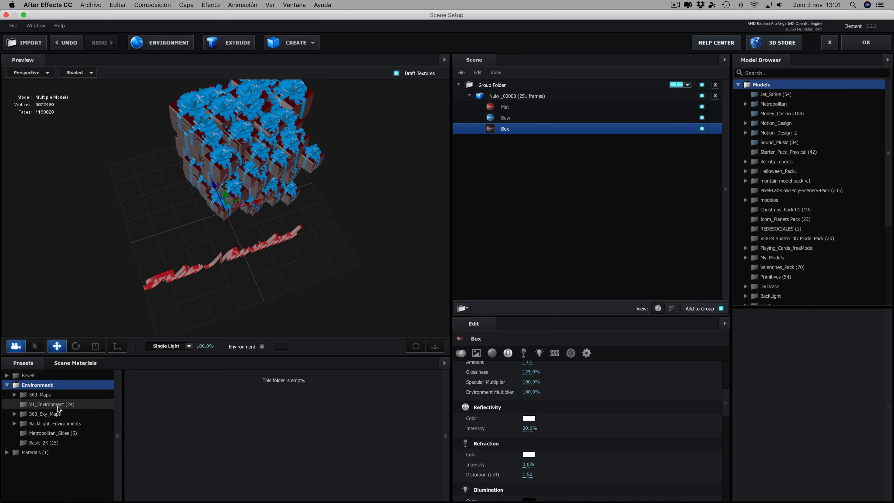
pyautogui.click(47, 423)
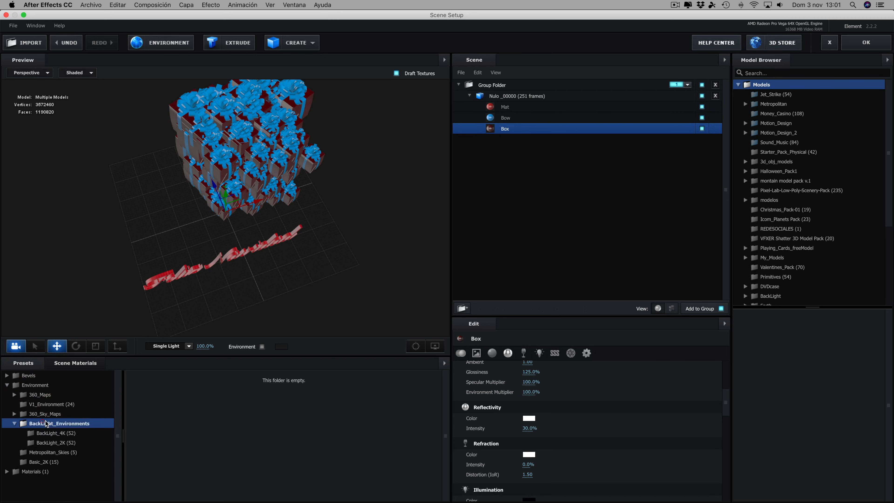
pyautogui.click(51, 433)
pyautogui.scroll(-2, 215, 432)
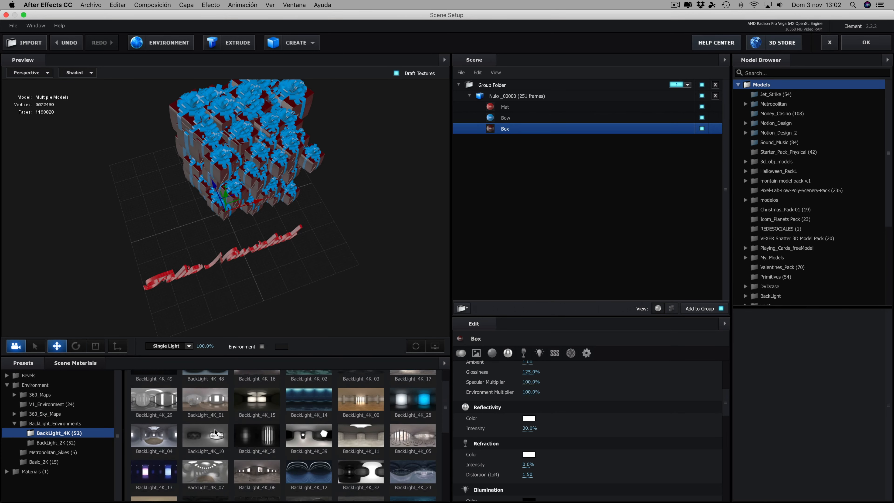
pyautogui.scroll(-4, 215, 432)
pyautogui.click(205, 432)
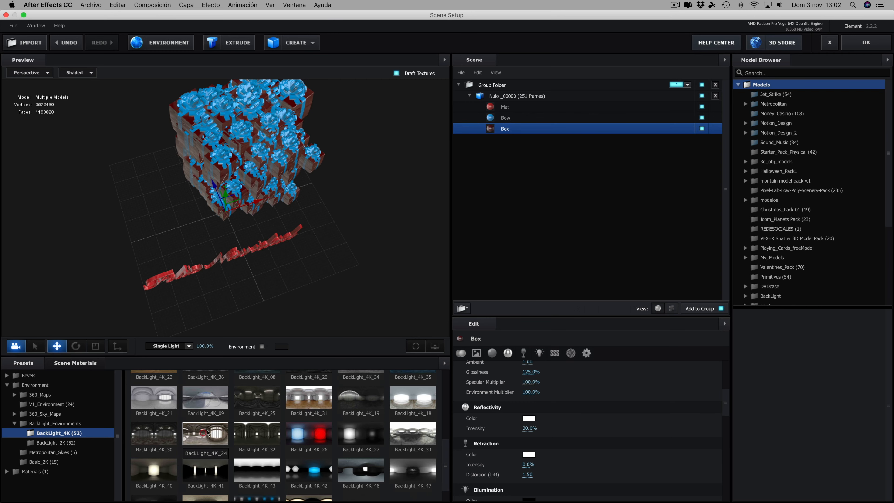
# Darken the environment map by raising its middle input level to 0.62, and check the reflections on the models
pyautogui.click(181, 45)
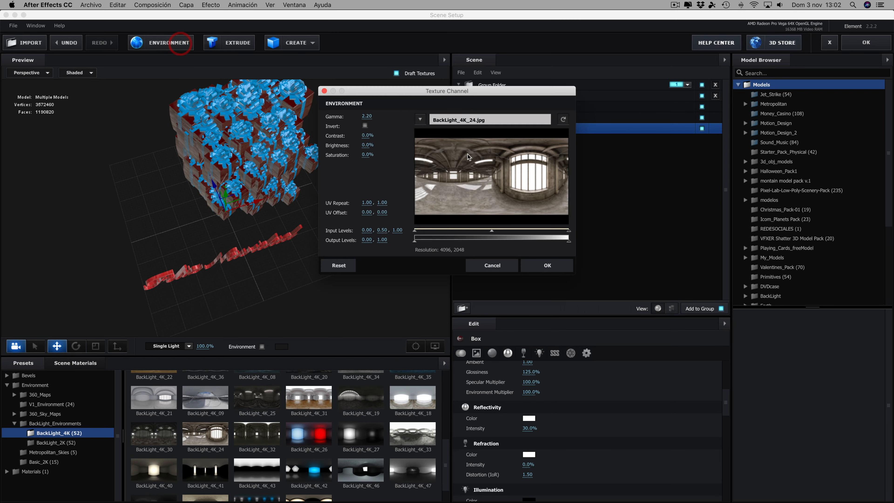
pyautogui.moveTo(494, 231); pyautogui.dragTo(511, 232)
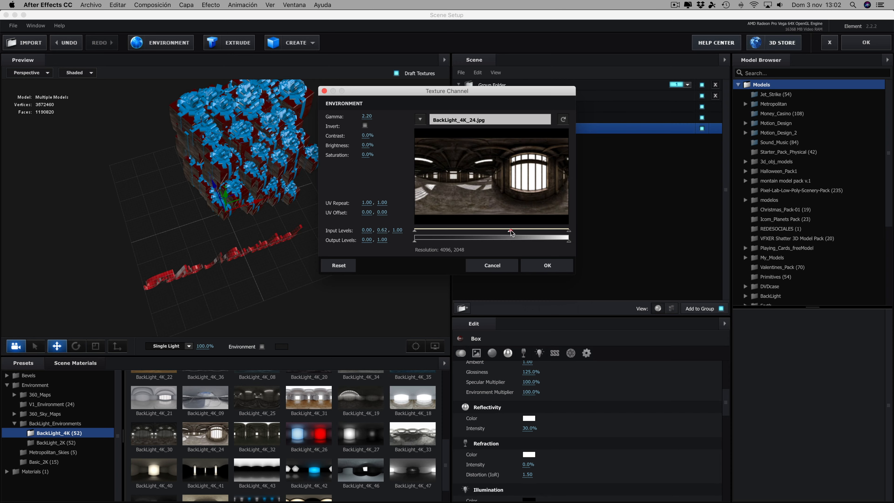
pyautogui.click(547, 265)
pyautogui.moveTo(395, 200); pyautogui.dragTo(355, 220)
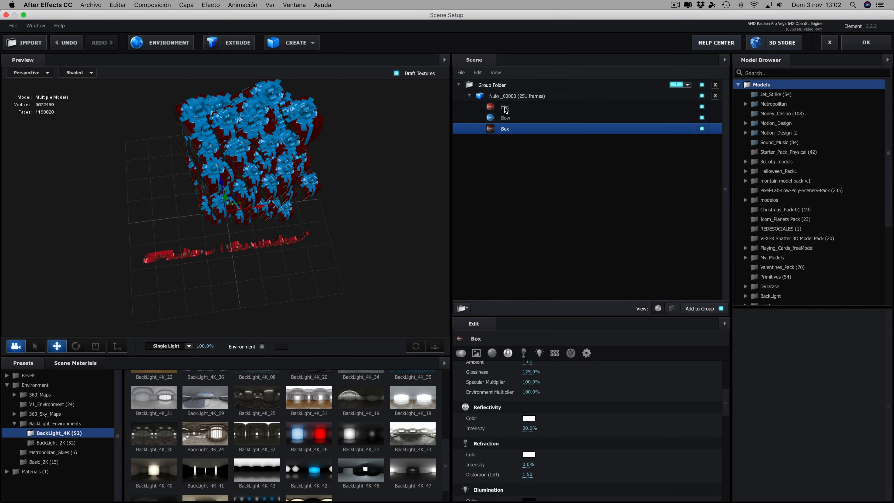
pyautogui.moveTo(324, 169); pyautogui.dragTo(346, 152)
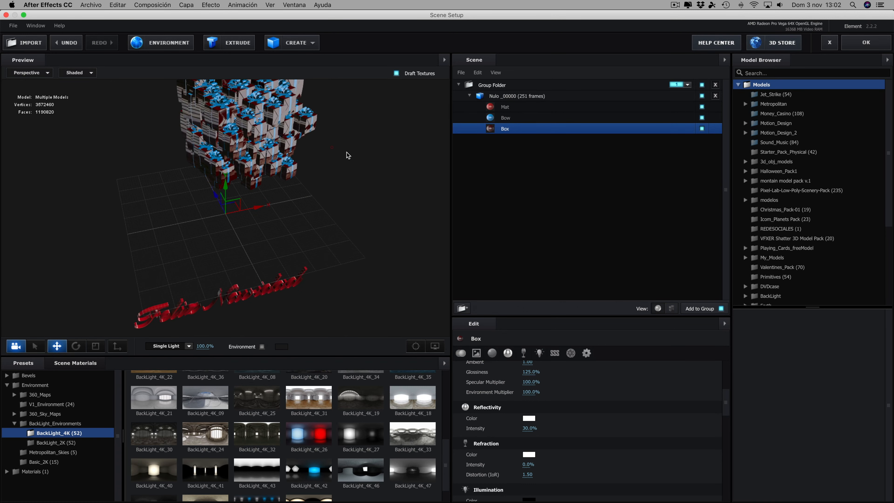
# Raise the baked animation's Start Frame of the Nulo _00000 model to 294 to scrub through the falling gift boxes
pyautogui.moveTo(727, 399); pyautogui.dragTo(731, 327)
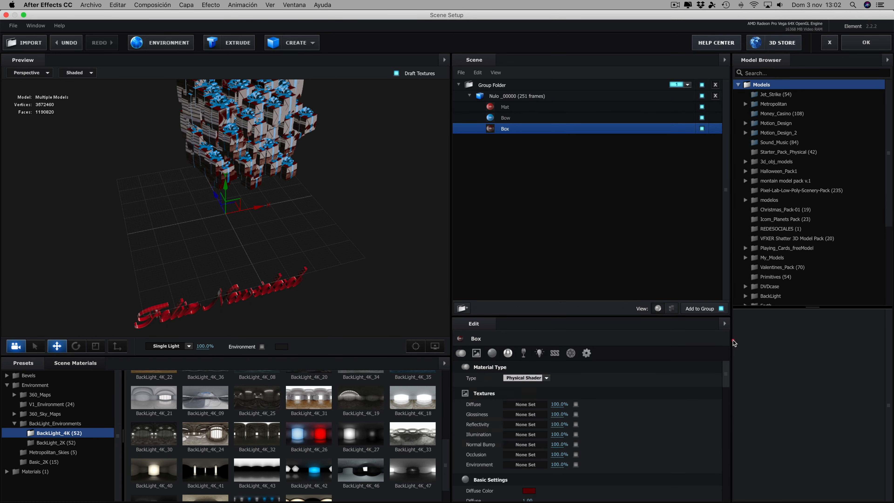
pyautogui.click(509, 98)
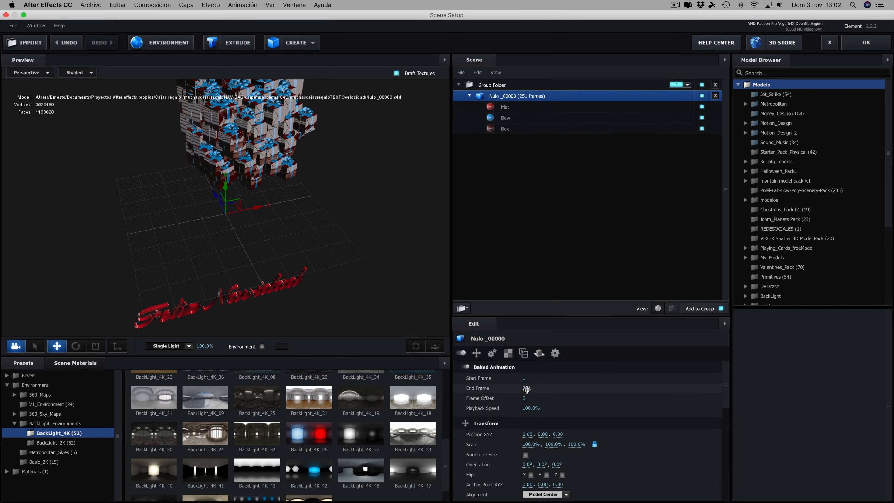
pyautogui.moveTo(524, 378); pyautogui.dragTo(674, 381)
pyautogui.moveTo(526, 379); pyautogui.dragTo(764, 363)
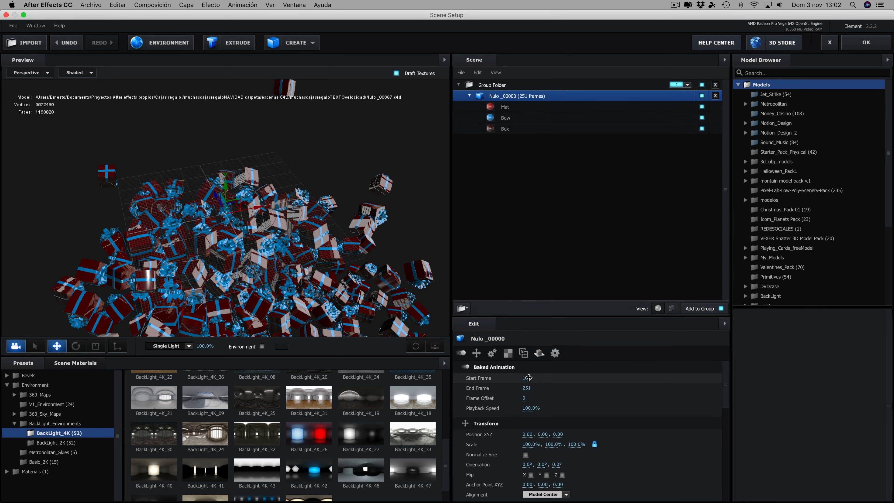
pyautogui.moveTo(528, 378); pyautogui.dragTo(758, 369)
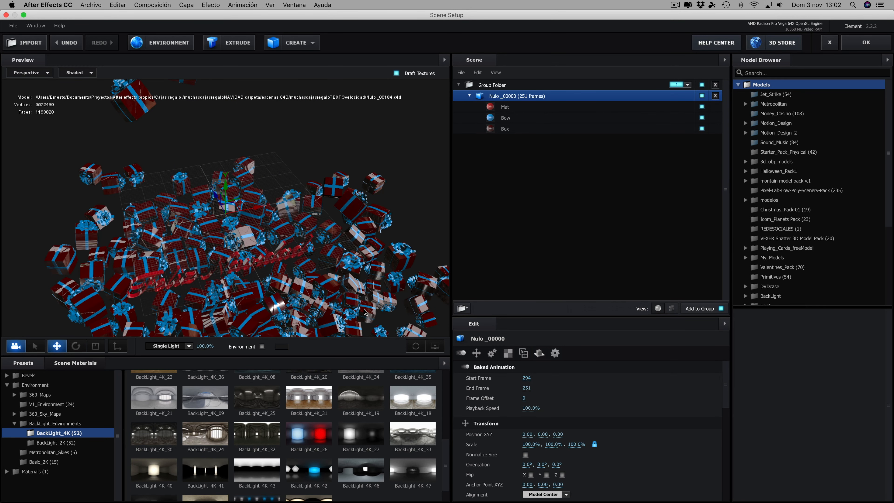
# Set the baked animation's Start Frame of the Nulo _00000 model to 1 and apply the scene setup
pyautogui.click(528, 378)
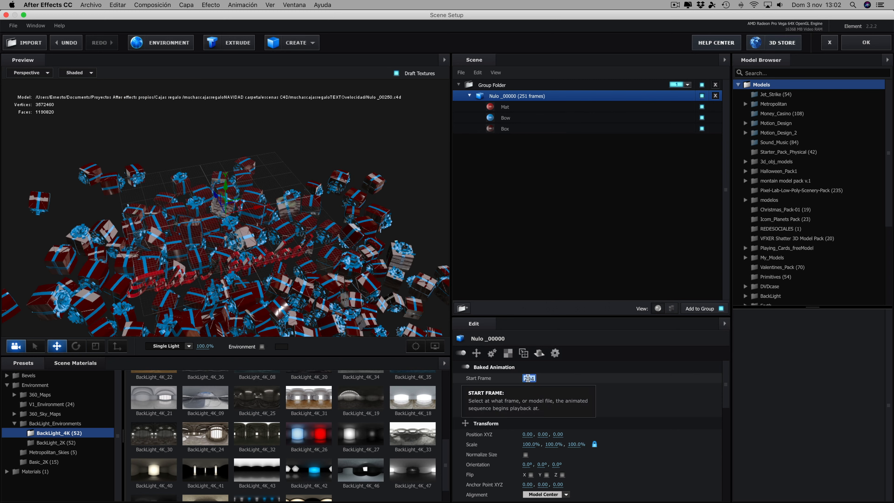
pyautogui.write('1')
pyautogui.click(593, 377)
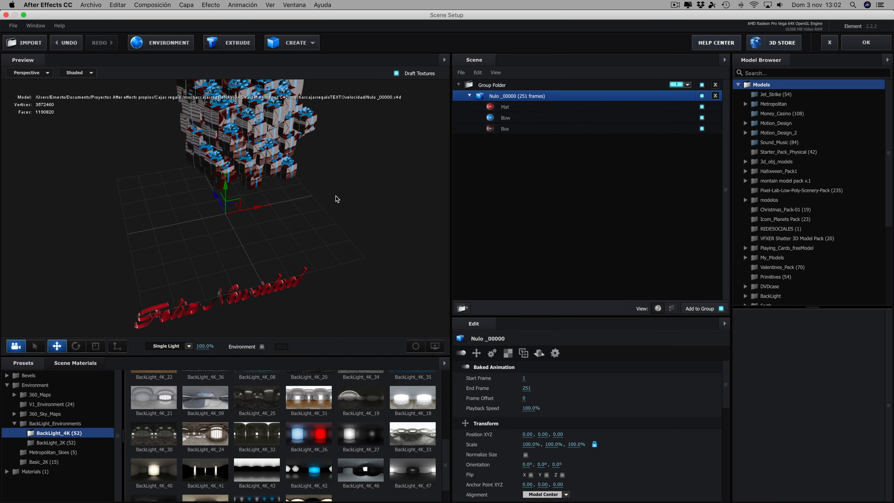
pyautogui.click(866, 42)
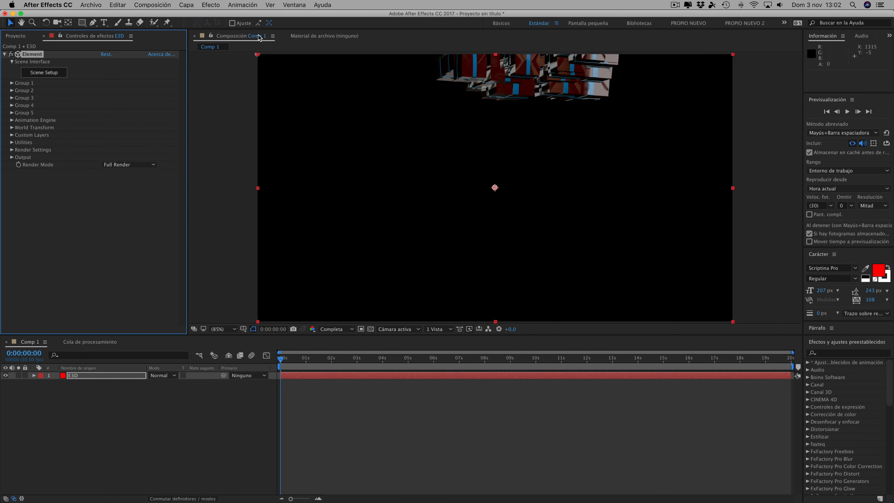
# Add a two-node camera layer named Cámara 1 with the 35 mm preset
pyautogui.click(186, 5)
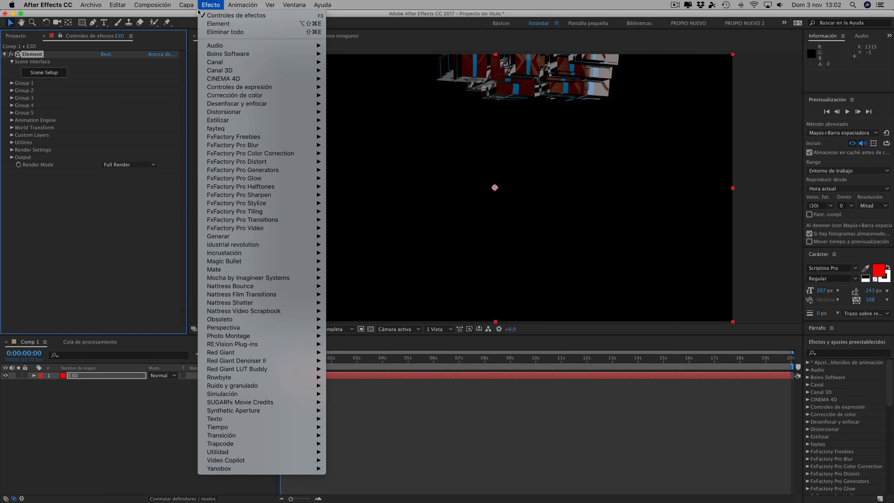
pyautogui.moveTo(228, 14)
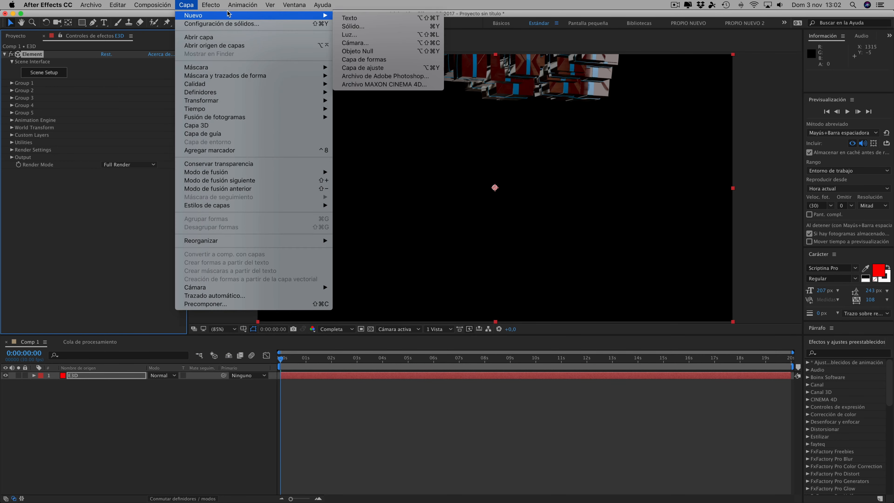
pyautogui.click(355, 42)
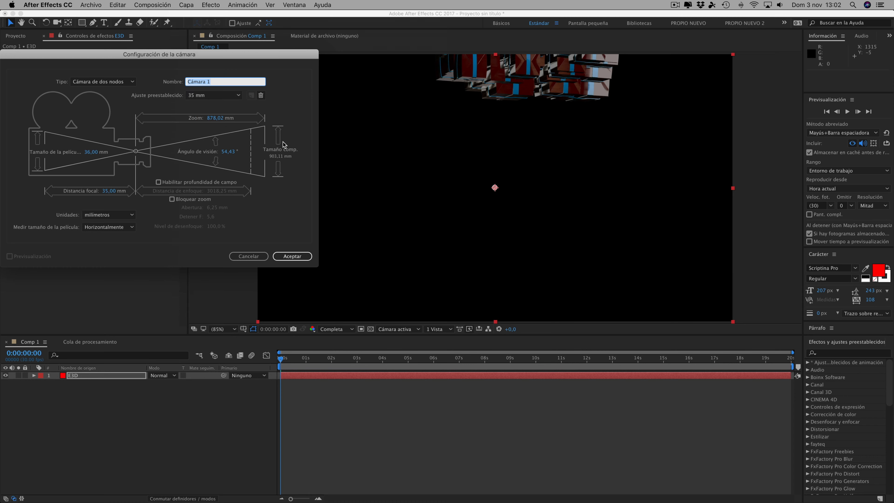
pyautogui.click(292, 256)
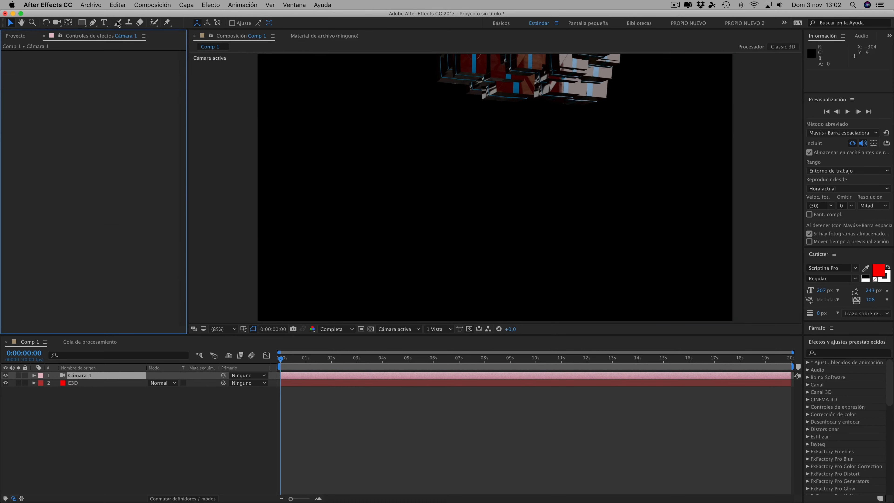
# Track the camera in Z and orbit it to about position 996, -877, -2752 to frame the boxes and text from above
pyautogui.click(57, 23)
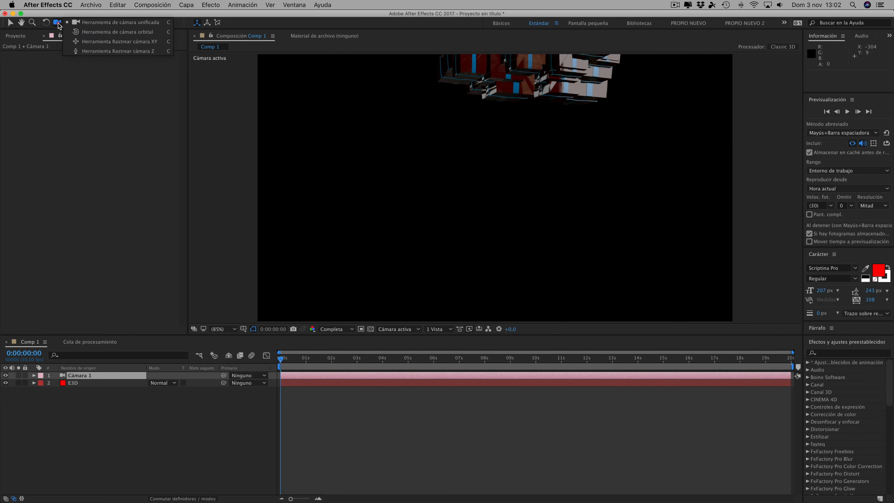
pyautogui.click(87, 51)
pyautogui.moveTo(469, 128); pyautogui.dragTo(483, 187)
pyautogui.click(57, 23)
pyautogui.click(81, 32)
pyautogui.moveTo(378, 100); pyautogui.dragTo(438, 143)
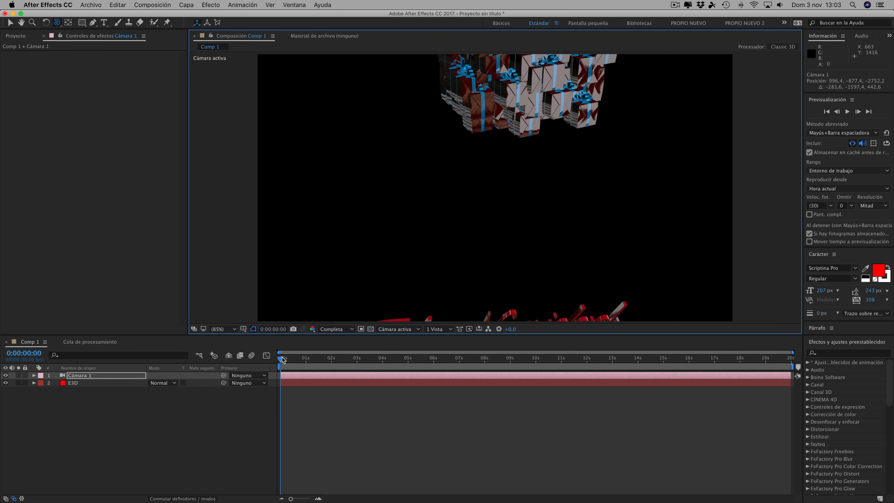
# Go to 0:00:02:11 and set the composition's preview resolution to Mitad
pyautogui.moveTo(280, 361); pyautogui.dragTo(340, 362)
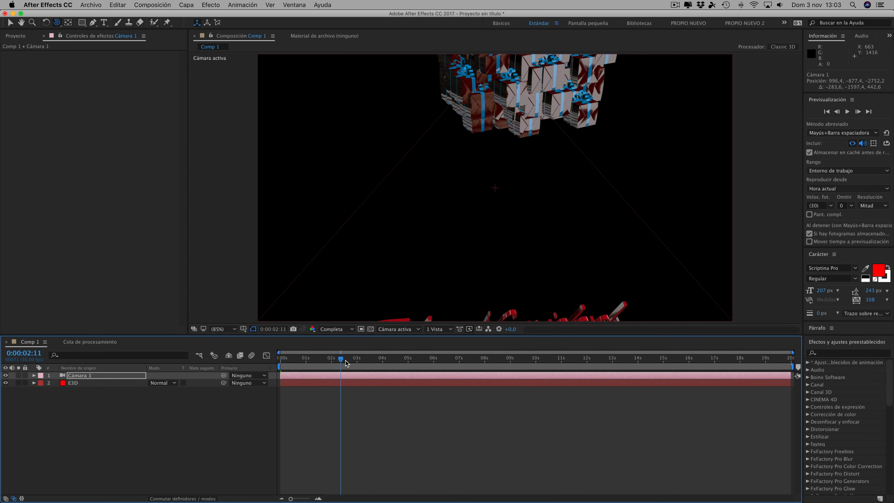
pyautogui.click(338, 329)
pyautogui.click(359, 359)
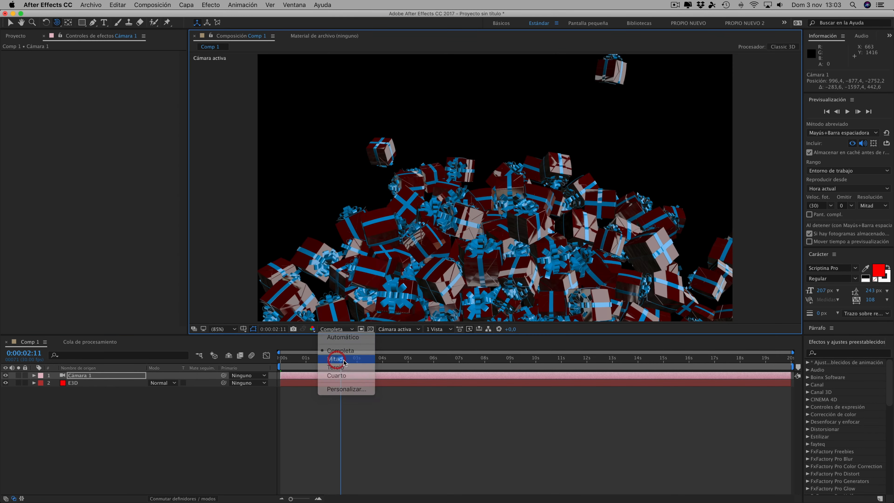
# Check the falling boxes at several times between 5 and 13 seconds, and end the work area at 0:00:10:00
pyautogui.moveTo(341, 360); pyautogui.dragTo(408, 366)
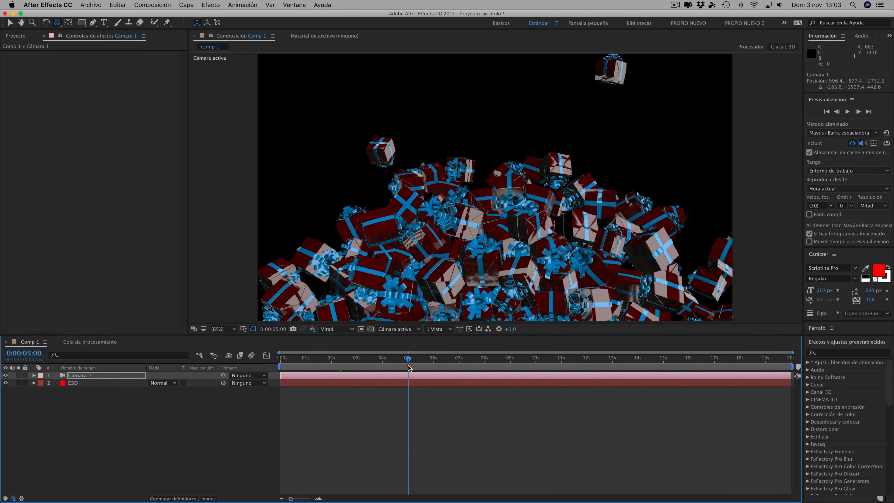
pyautogui.click(454, 368)
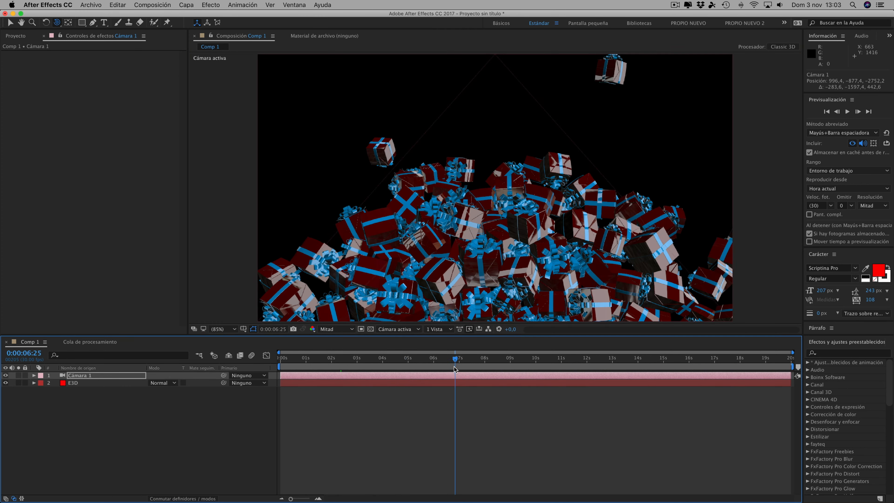
pyautogui.click(509, 361)
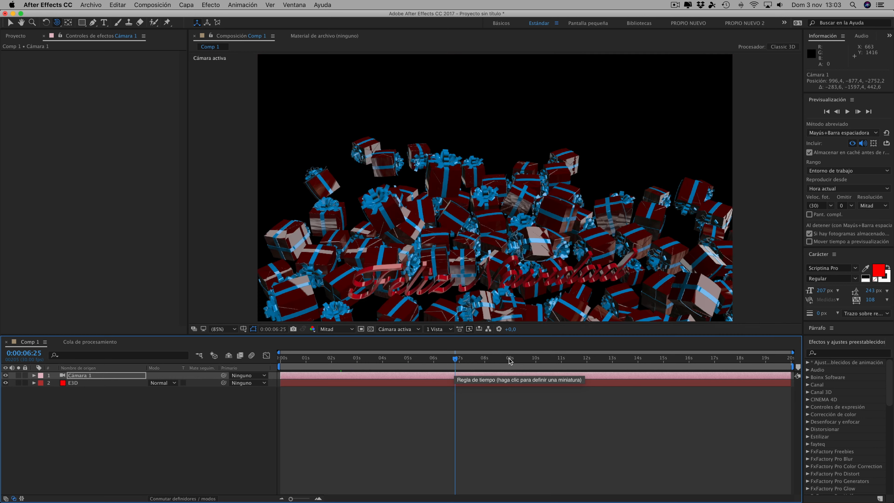
pyautogui.click(520, 359)
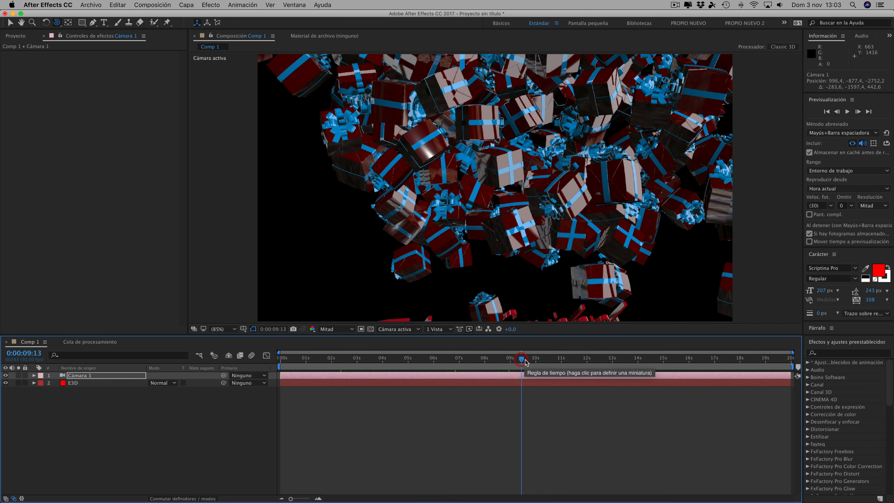
pyautogui.moveTo(791, 366); pyautogui.dragTo(573, 363)
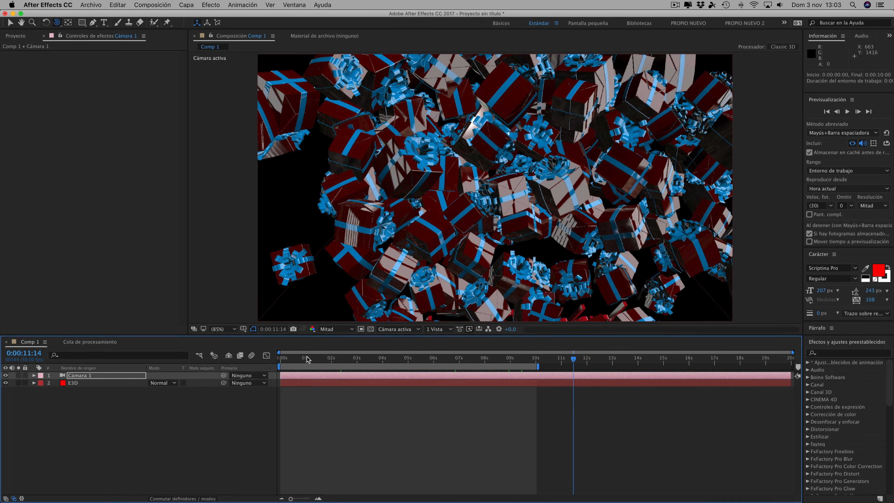
pyautogui.click(611, 359)
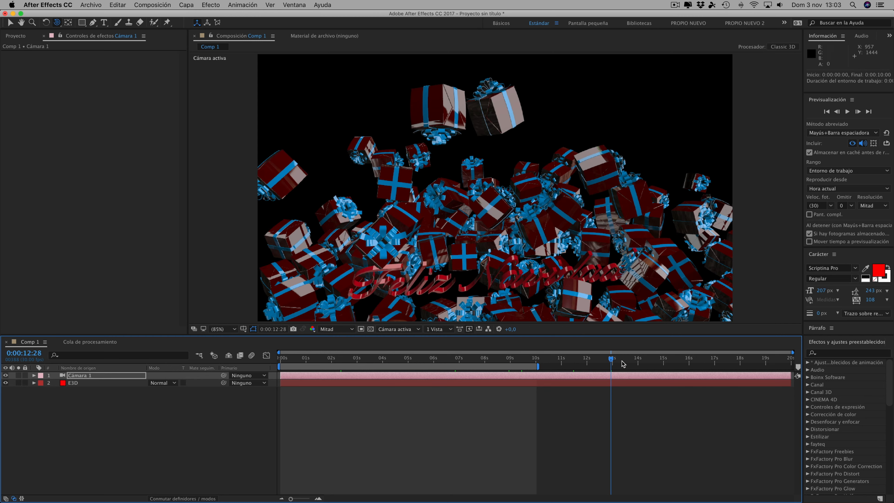
# Set the baked animation Loop Mode of Group 1 in the E3D layer's Element effect to Freeze at End
pyautogui.click(75, 384)
pyautogui.click(11, 83)
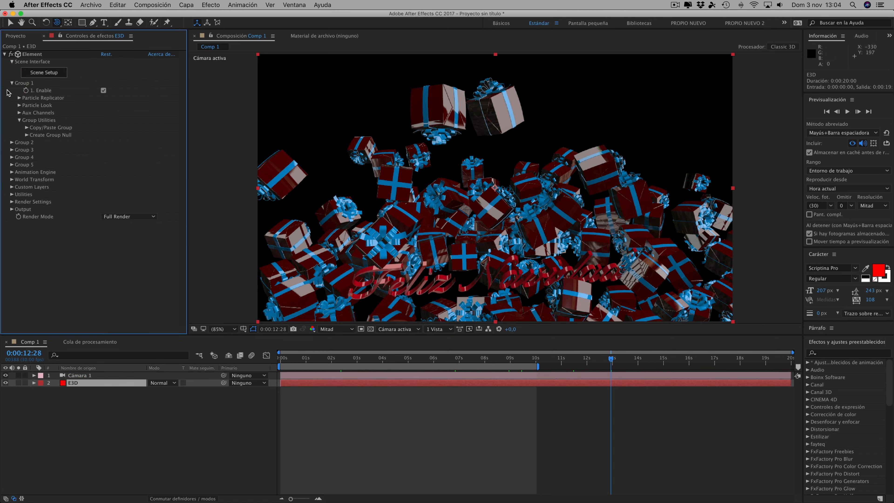
pyautogui.click(19, 105)
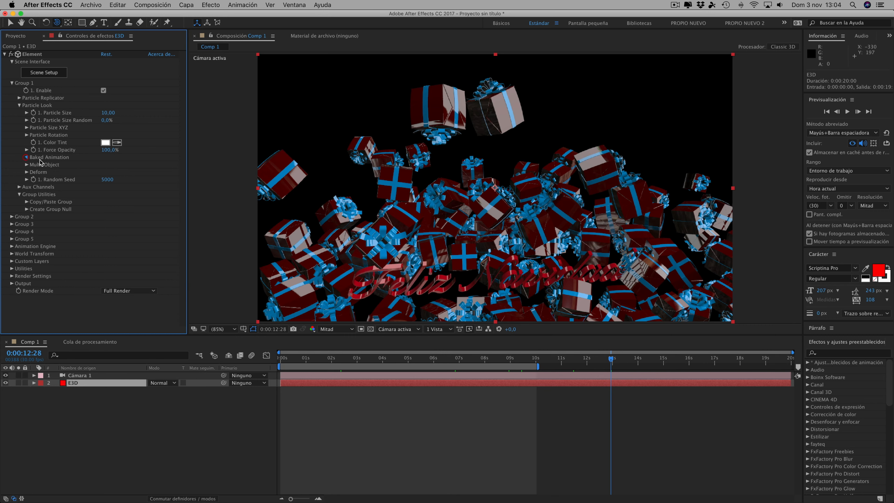
pyautogui.click(26, 157)
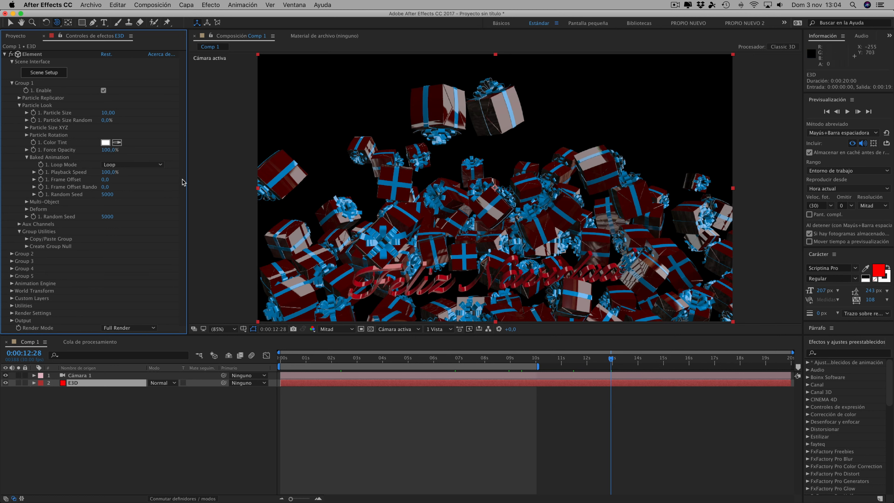
pyautogui.click(126, 165)
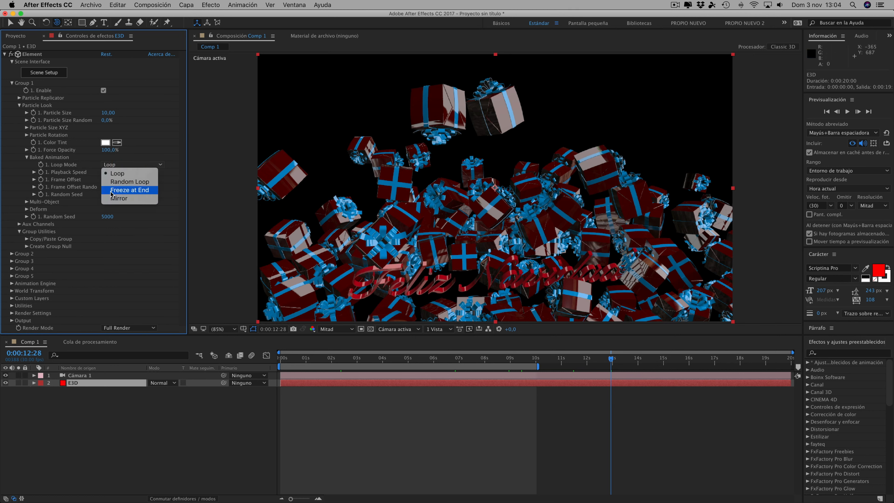
pyautogui.click(125, 191)
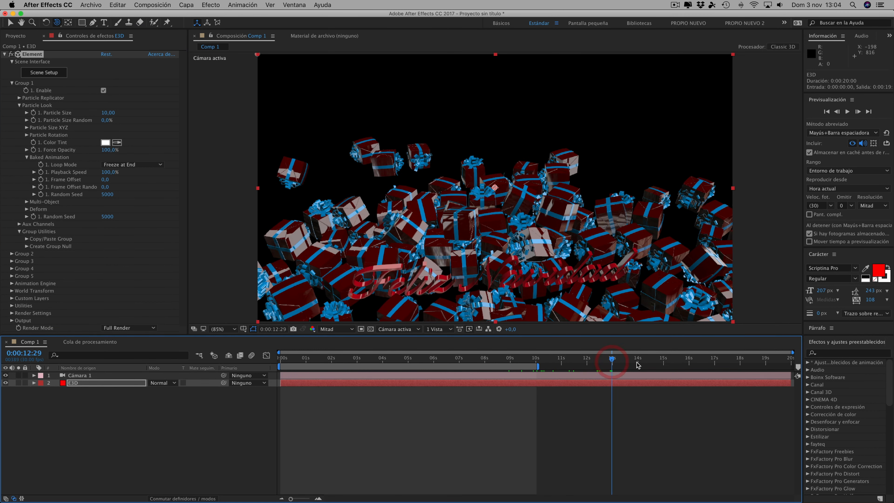
# Check the frozen end of the animation up to 0:00:18:06, and scrub back through the fall to 0:00:01:07
pyautogui.click(655, 362)
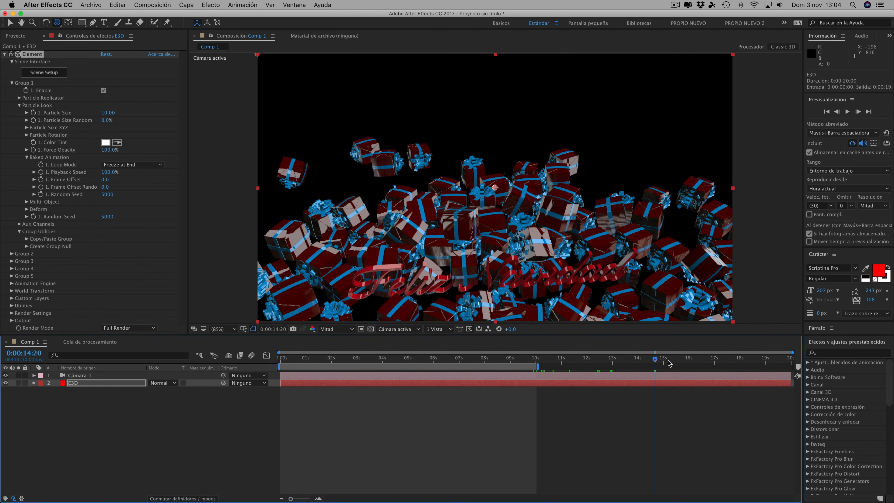
pyautogui.click(697, 361)
pyautogui.click(745, 361)
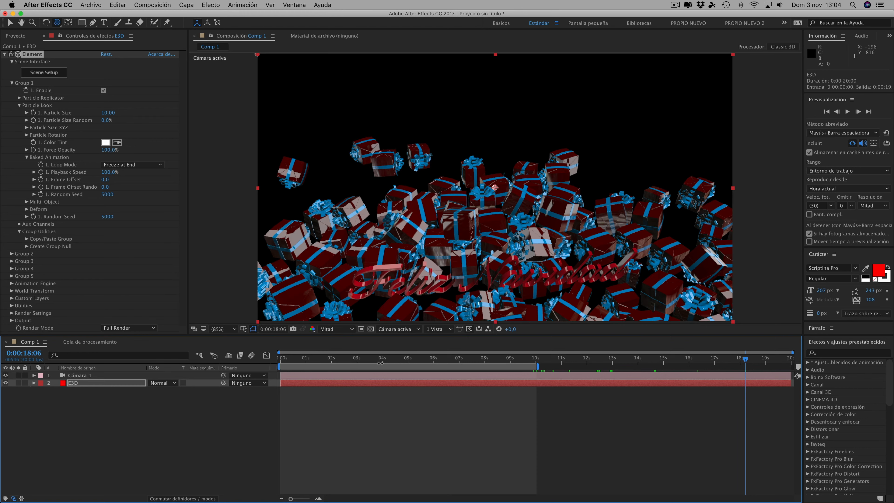
pyautogui.click(505, 358)
pyautogui.moveTo(505, 358); pyautogui.dragTo(311, 358)
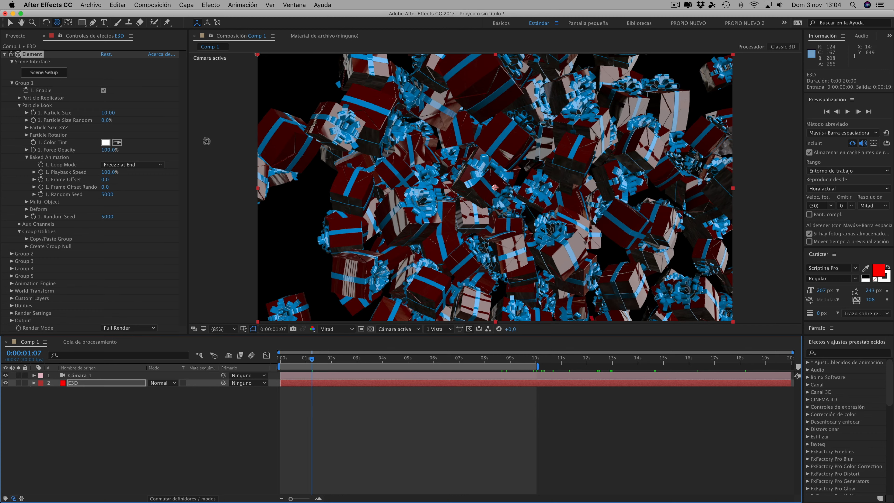
# Reopen the Element scene setup, add a Plane primitive to the group folder and expand its material
pyautogui.click(46, 73)
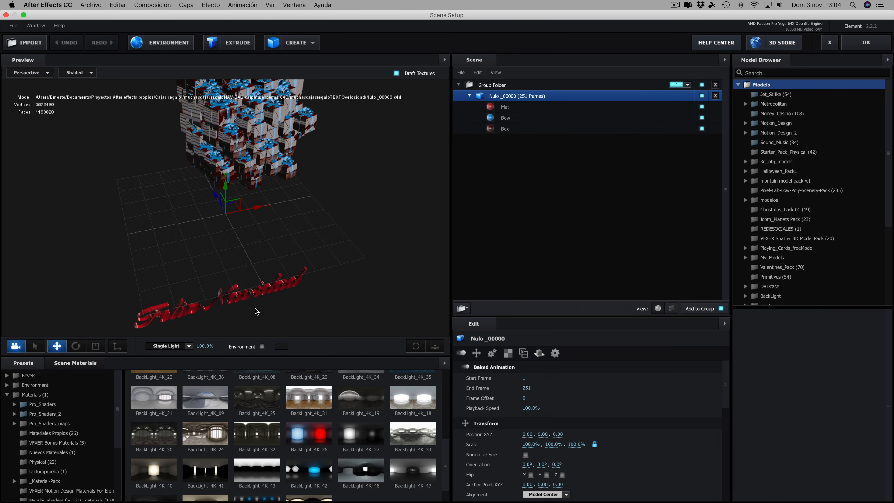
pyautogui.moveTo(356, 243); pyautogui.dragTo(358, 234)
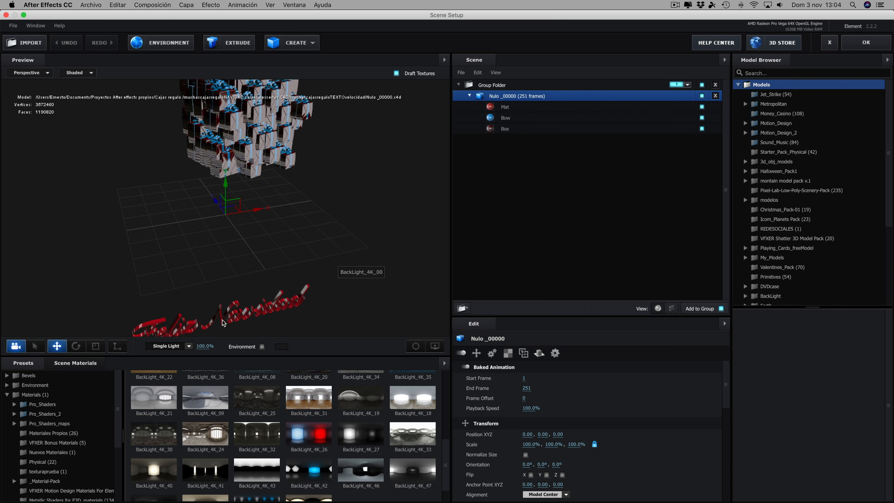
pyautogui.scroll(-5, 349, 295)
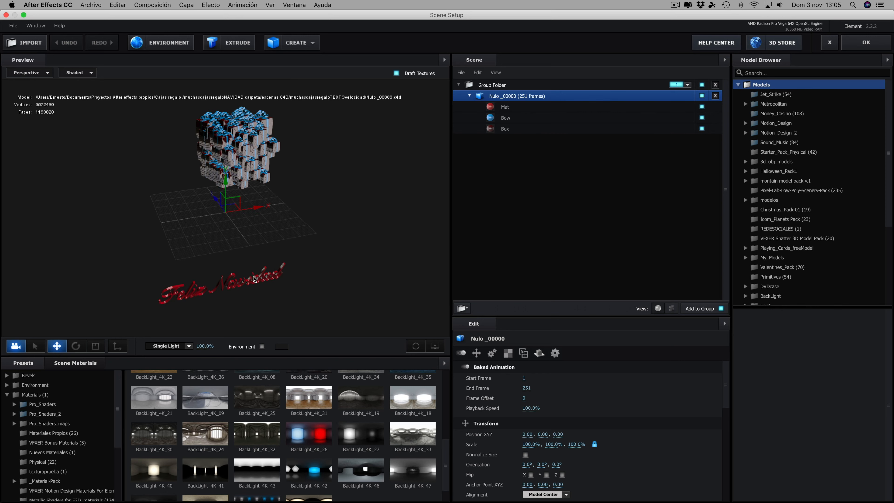
pyautogui.click(302, 45)
pyautogui.click(407, 63)
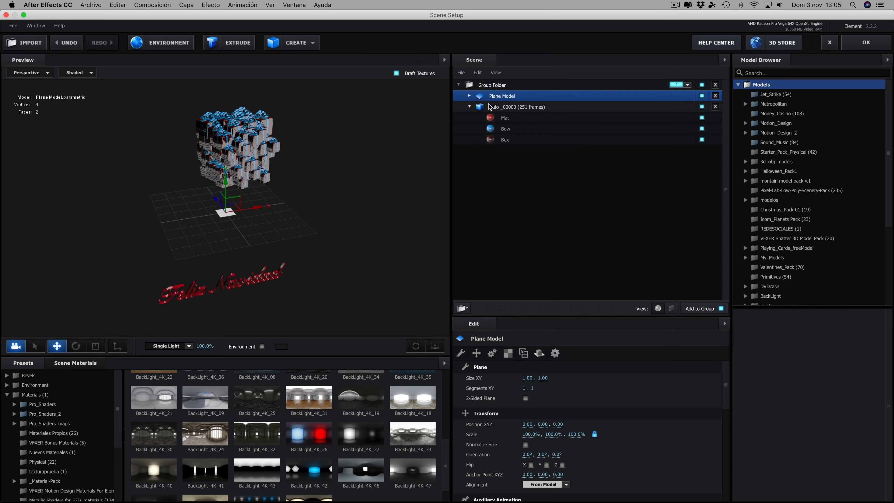
pyautogui.click(469, 95)
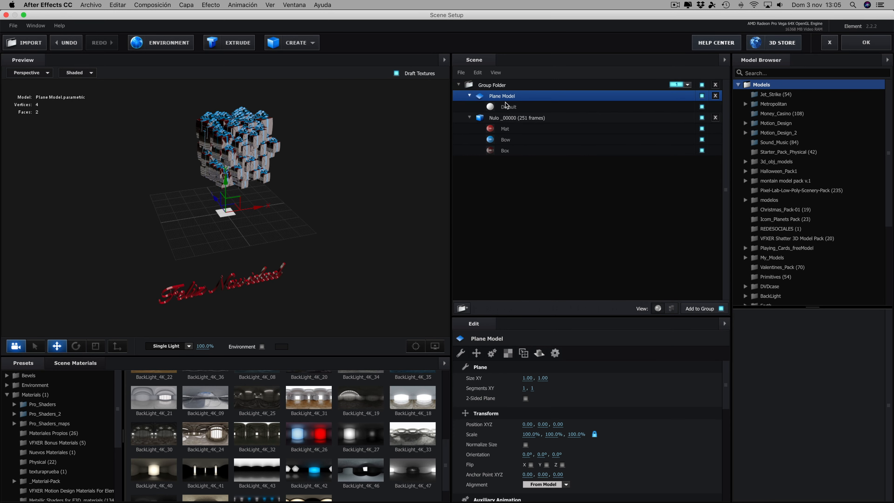
# Scale the Plane Model uniformly to 5000% and lower it to a Y position of about -1.35
pyautogui.click(476, 353)
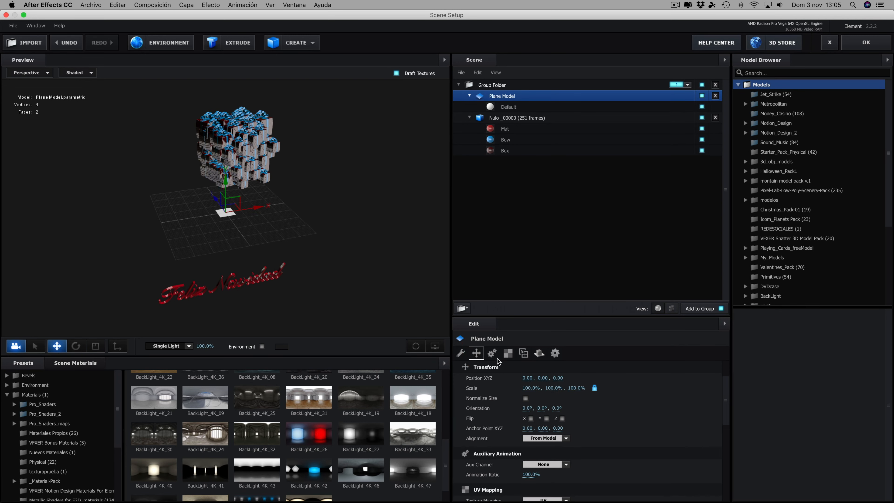
pyautogui.click(530, 388)
pyautogui.write('5000')
pyautogui.press('Return')
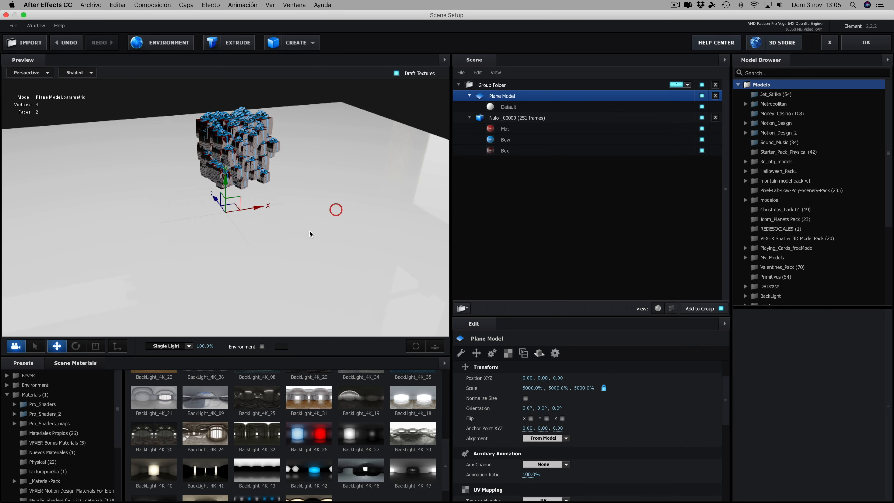
pyautogui.moveTo(226, 183); pyautogui.dragTo(230, 206)
pyautogui.scroll(2, 577, 391)
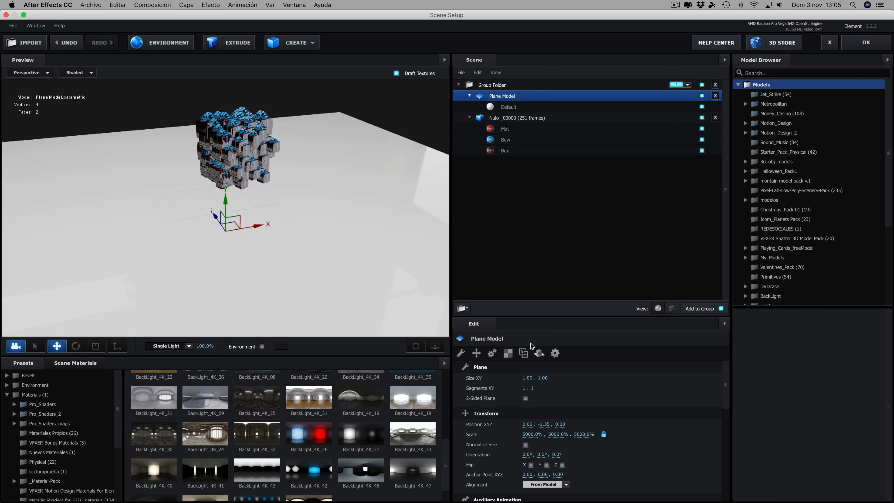
# Set the baked animation Start Frame of the Nulo _00000 model to 251
pyautogui.click(508, 120)
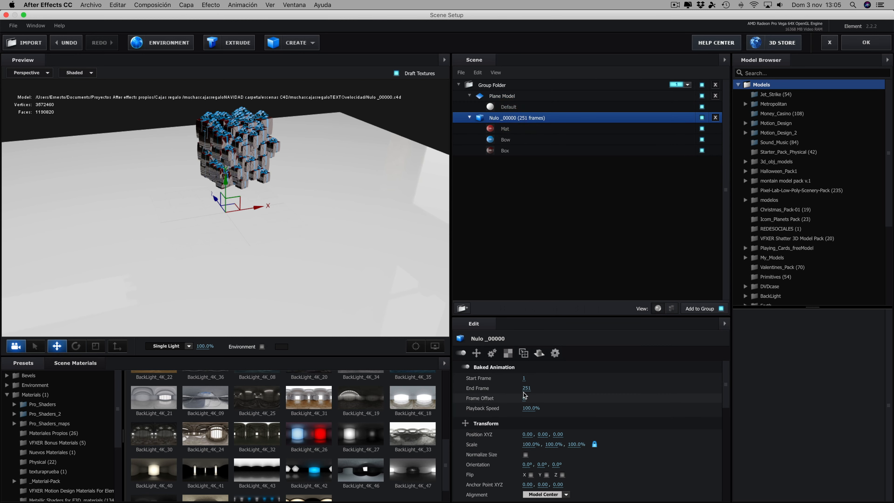
pyautogui.click(525, 378)
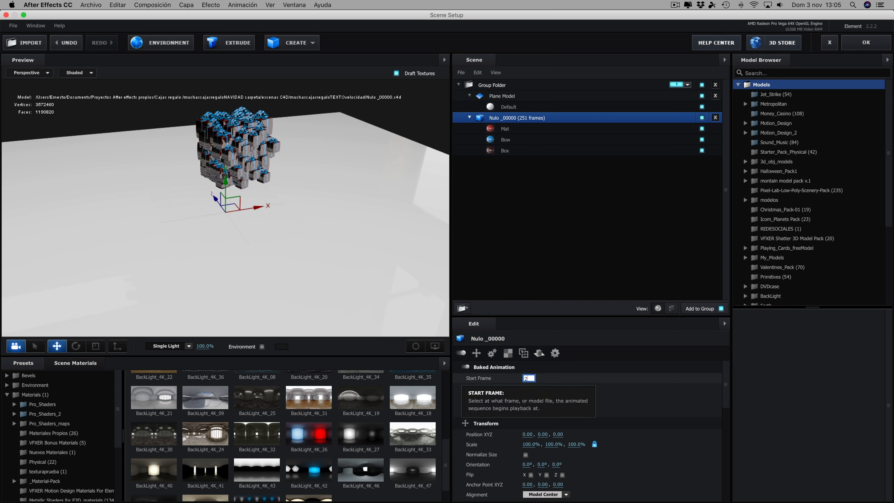
pyautogui.click(373, 254)
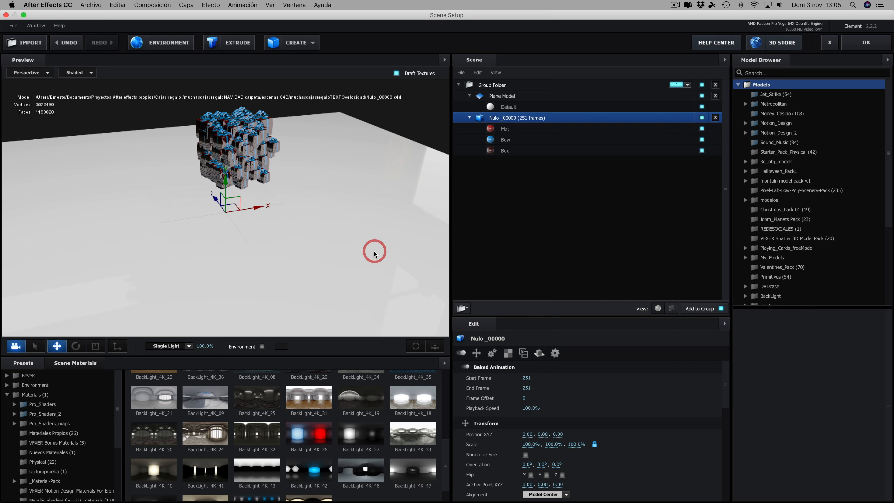
pyautogui.press('super+z')
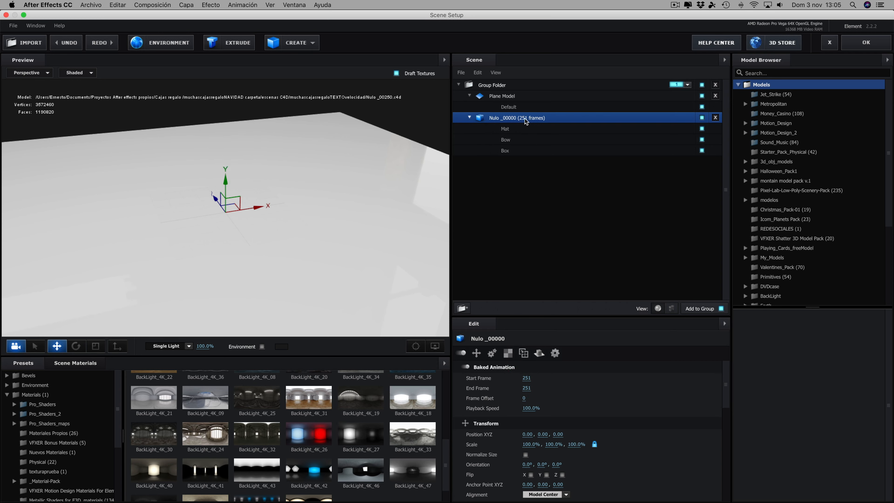
# Lower the Plane Model beneath the fallen gift boxes to a Y position of about -4.56
pyautogui.click(502, 97)
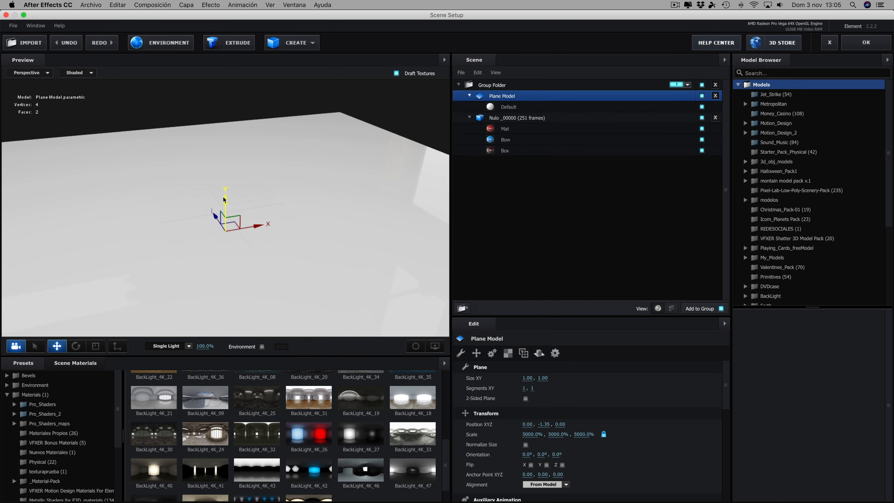
pyautogui.moveTo(224, 199); pyautogui.dragTo(322, 244)
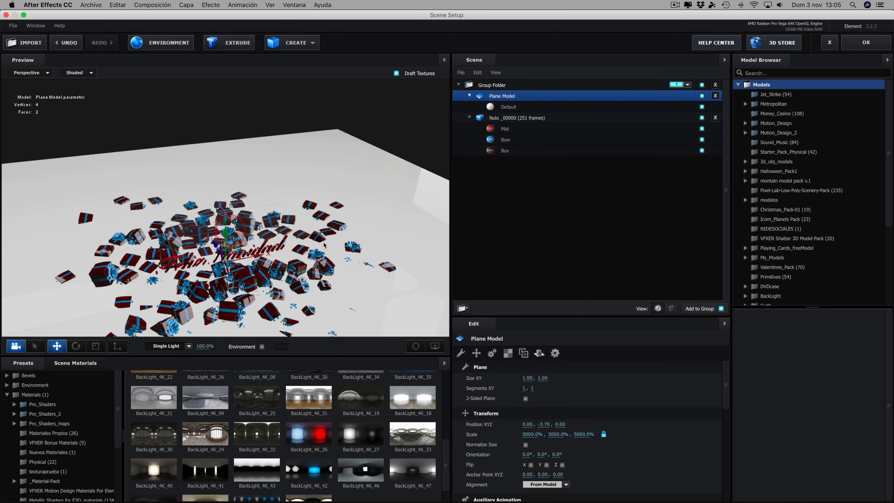
pyautogui.scroll(-5, 324, 243)
pyautogui.moveTo(226, 211); pyautogui.dragTo(227, 224)
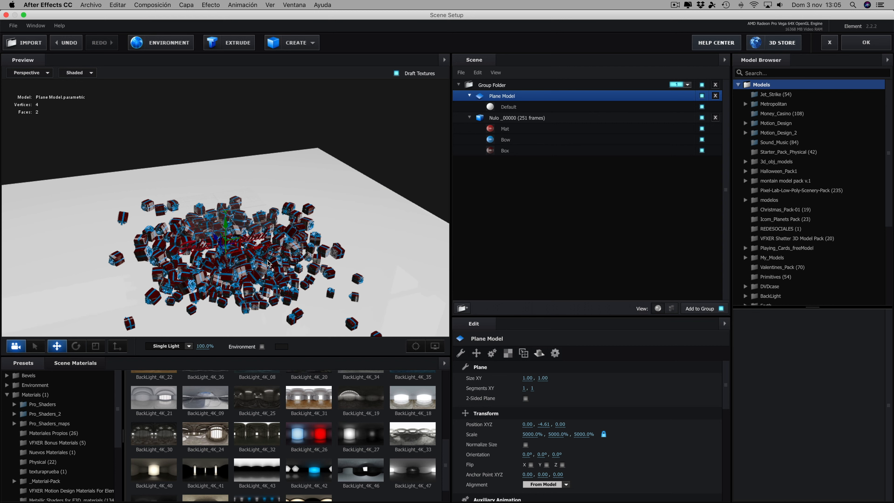
pyautogui.moveTo(225, 225); pyautogui.dragTo(224, 223)
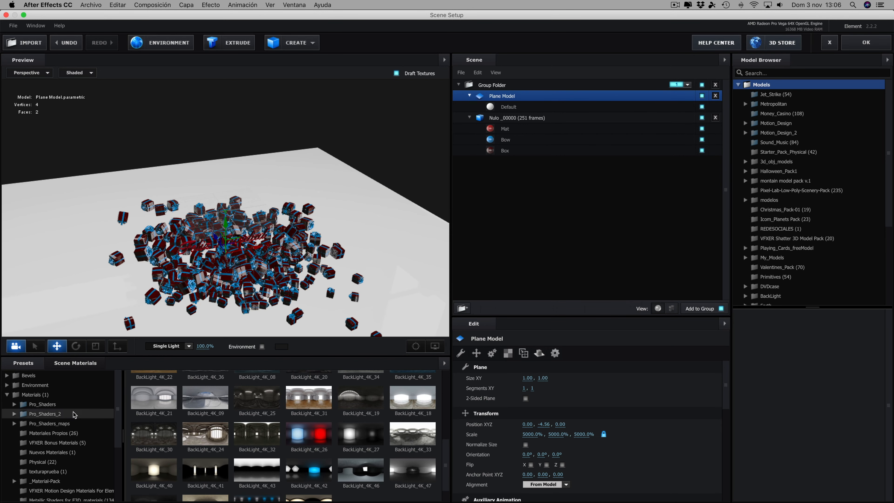
# Apply the metal_burned_scatterbox material from the Pro_Shaders_2 Metal presets to the Plane Model
pyautogui.click(40, 414)
pyautogui.click(15, 414)
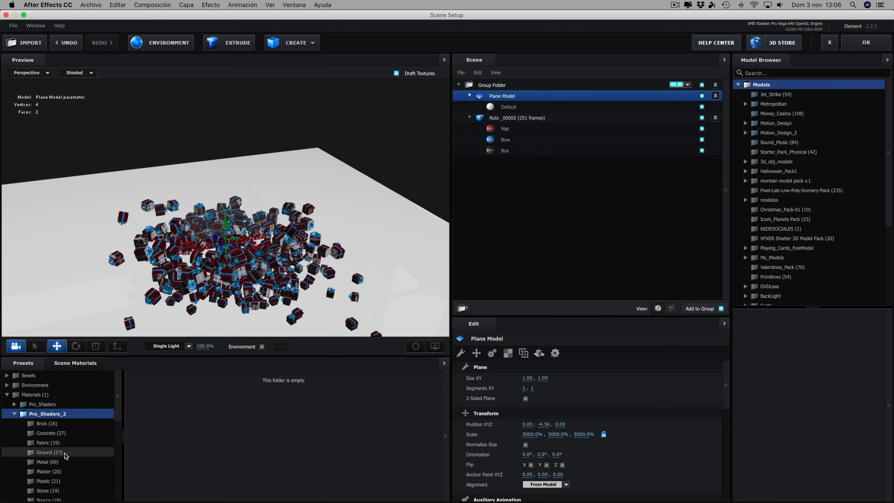
pyautogui.click(41, 462)
pyautogui.scroll(-1, 277, 437)
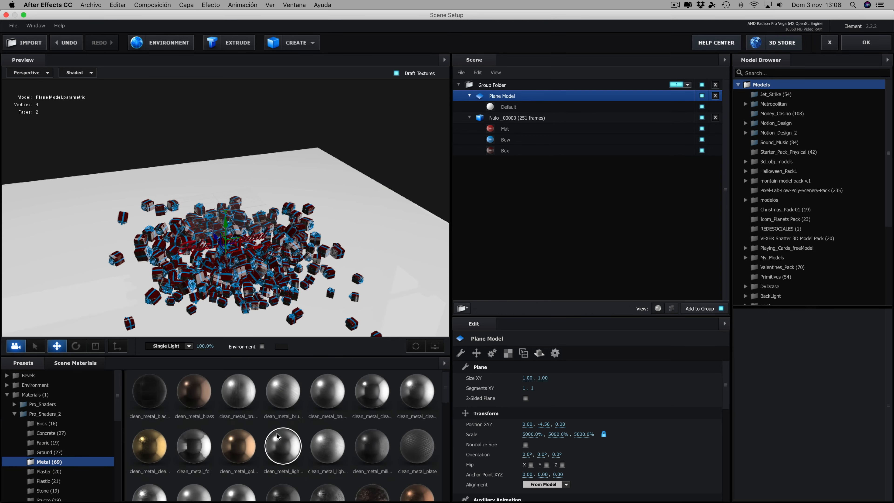
pyautogui.scroll(-2, 277, 436)
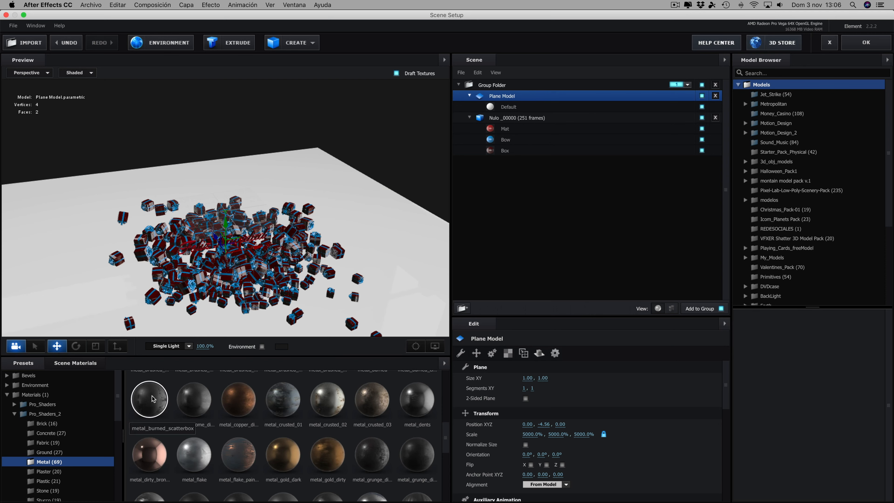
pyautogui.moveTo(152, 398); pyautogui.dragTo(368, 234)
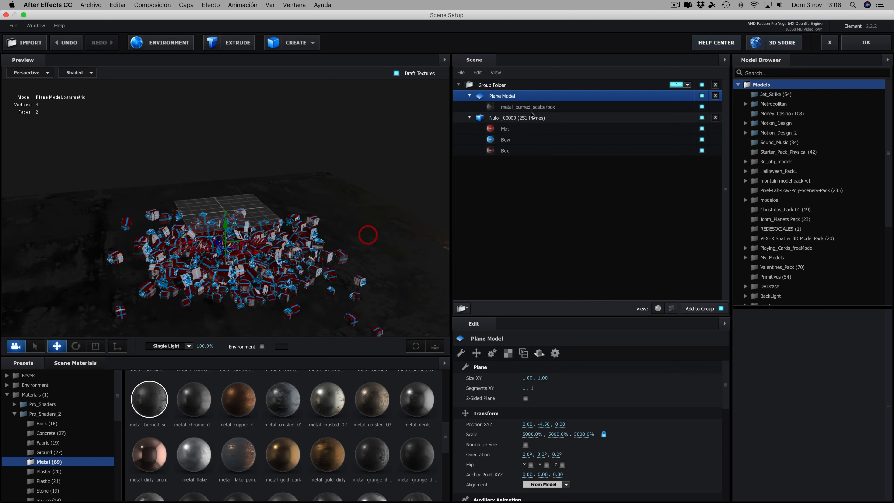
# Set the Plane Model's Reflect Mode to Mirror Surface and view the floor from a low angle
pyautogui.click(540, 353)
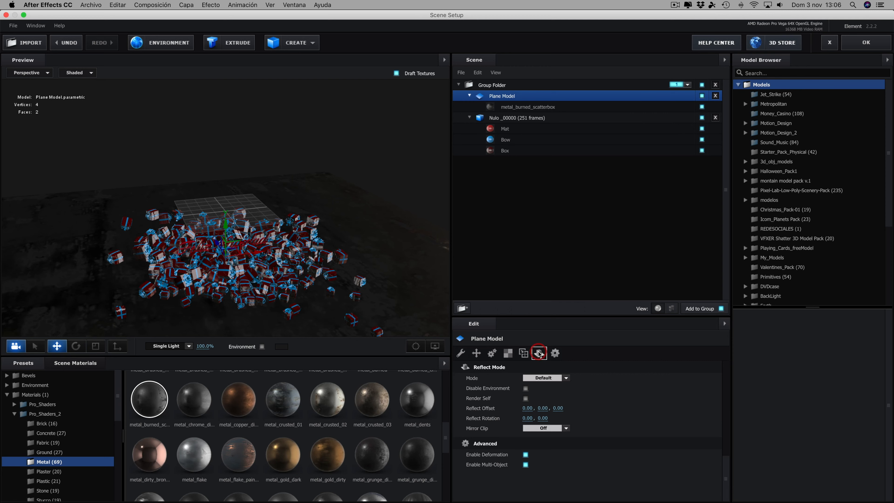
pyautogui.click(566, 379)
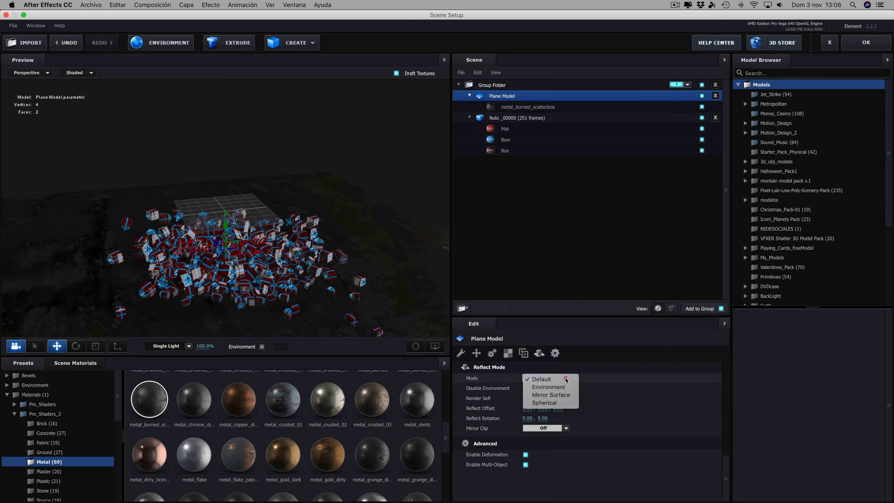
pyautogui.click(542, 394)
pyautogui.moveTo(396, 274); pyautogui.dragTo(413, 248)
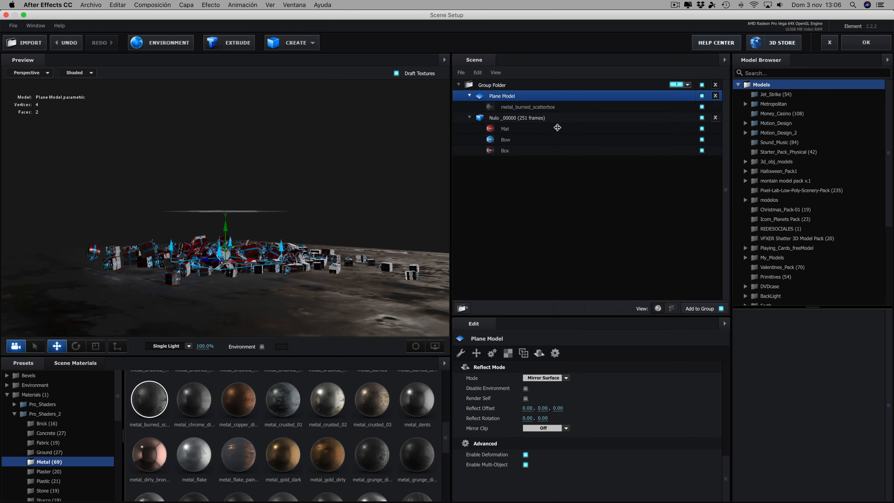
# Reduce the Glossiness texture amount of the plane's metal_burned_scatterbox material to 36%
pyautogui.click(518, 108)
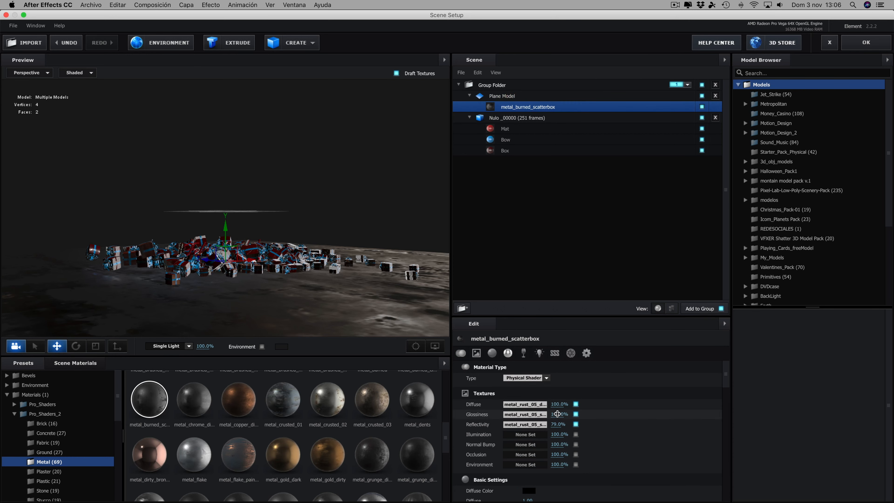
pyautogui.moveTo(558, 414); pyautogui.dragTo(494, 411)
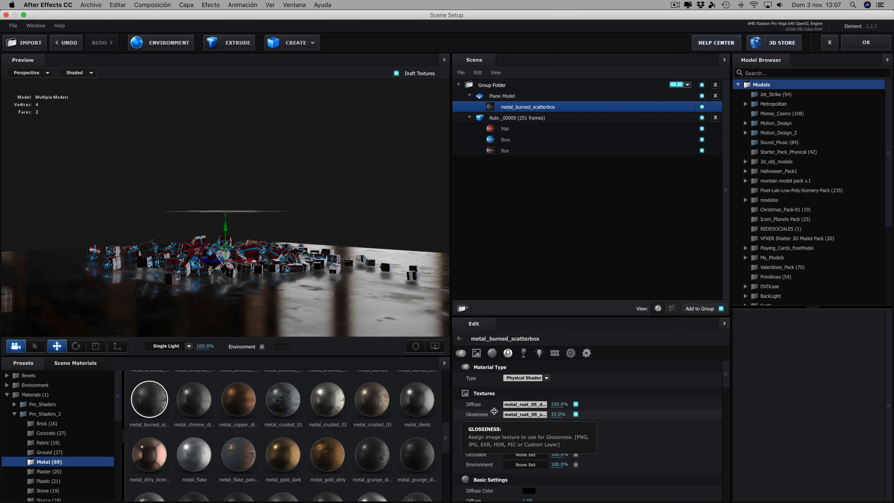
pyautogui.moveTo(494, 411); pyautogui.dragTo(495, 411)
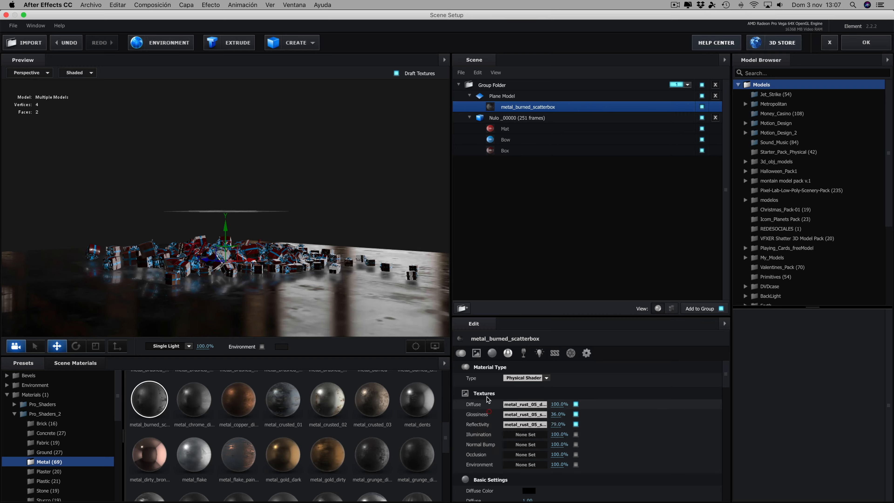
pyautogui.moveTo(366, 284); pyautogui.dragTo(355, 305)
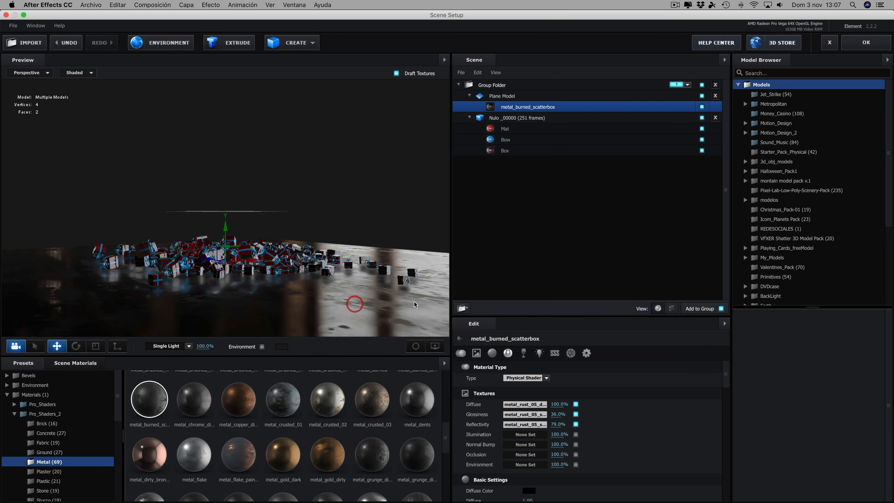
# Adjust the Glossiness texture's Input Levels to about 0.21, 0.51 and 0.92, and check the floor's reflections
pyautogui.click(538, 415)
pyautogui.moveTo(492, 232); pyautogui.dragTo(424, 233)
pyautogui.moveTo(569, 234)
pyautogui.mouseDown()
pyautogui.moveTo(523, 232)
pyautogui.moveTo(573, 232)
pyautogui.mouseUp()
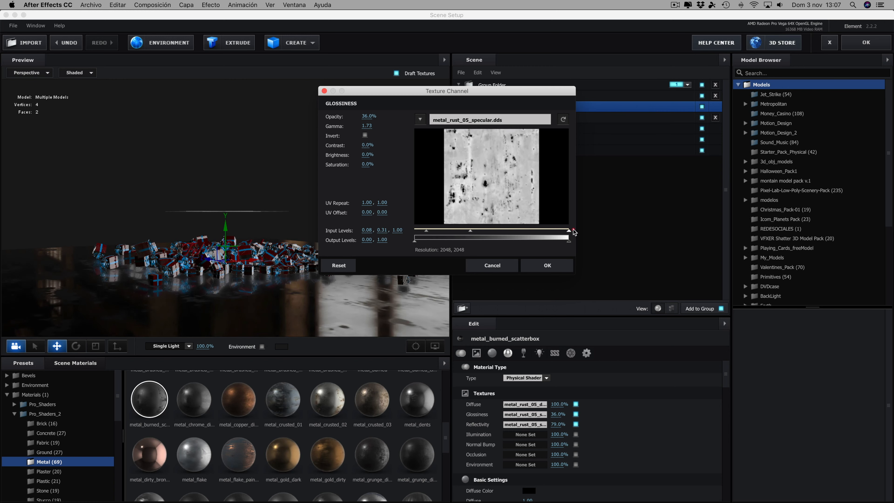
pyautogui.moveTo(471, 235); pyautogui.dragTo(519, 235)
pyautogui.moveTo(424, 235); pyautogui.dragTo(448, 234)
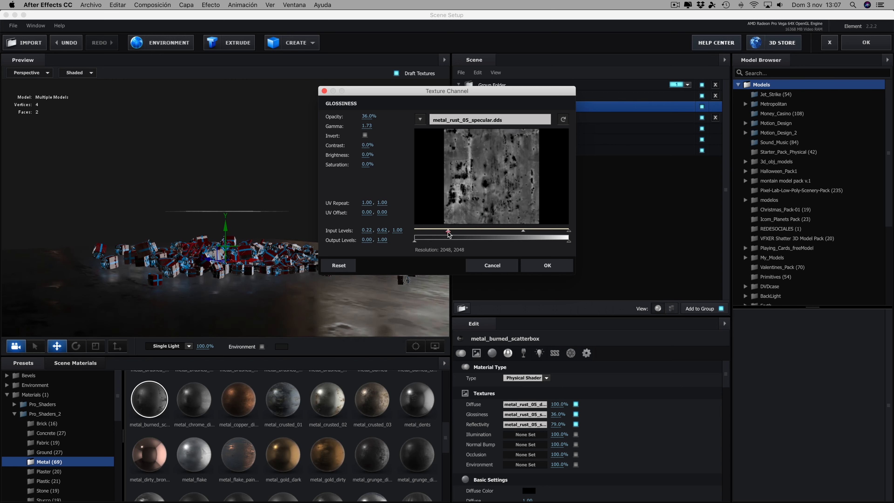
pyautogui.moveTo(523, 234); pyautogui.dragTo(509, 232)
pyautogui.moveTo(567, 232); pyautogui.dragTo(553, 233)
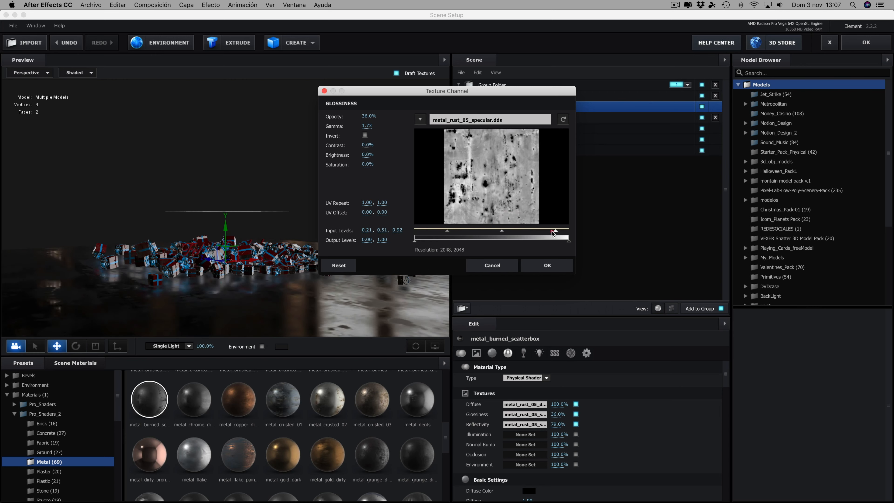
pyautogui.click(546, 264)
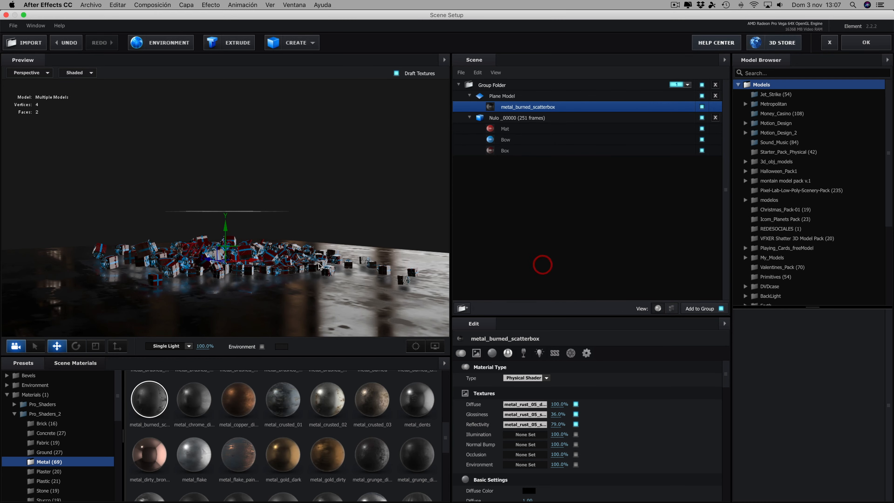
pyautogui.moveTo(321, 288); pyautogui.dragTo(329, 263)
pyautogui.scroll(3, 254, 238)
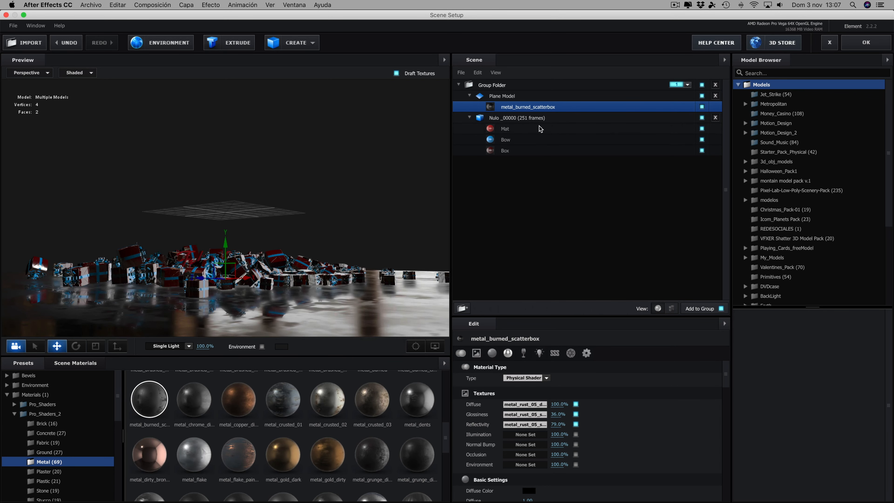
# Move the Plane Model out of the group folder, assign it to group 2 and accept the scene setup
pyautogui.click(494, 99)
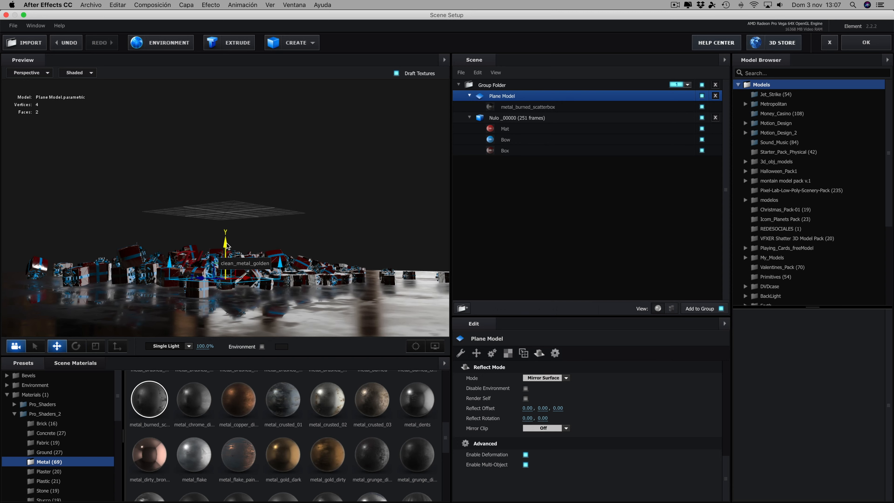
pyautogui.moveTo(345, 223); pyautogui.dragTo(328, 255)
pyautogui.scroll(-5, 330, 257)
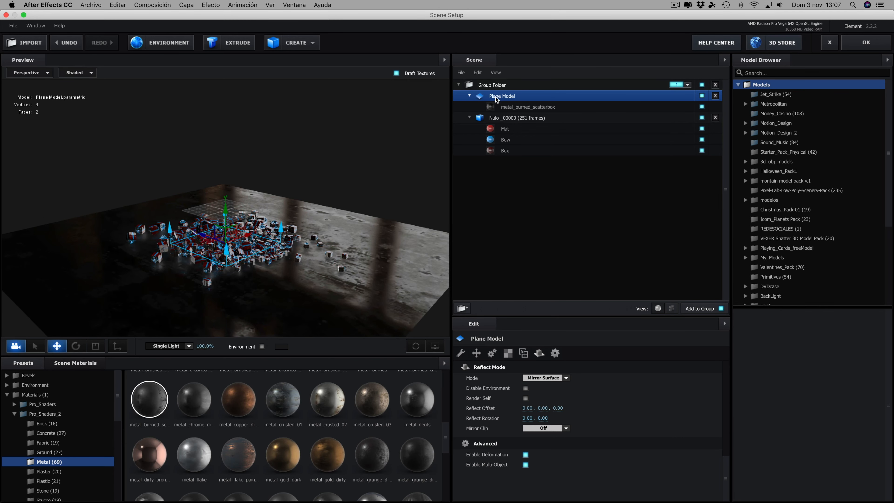
pyautogui.moveTo(505, 98); pyautogui.dragTo(543, 275)
pyautogui.click(687, 140)
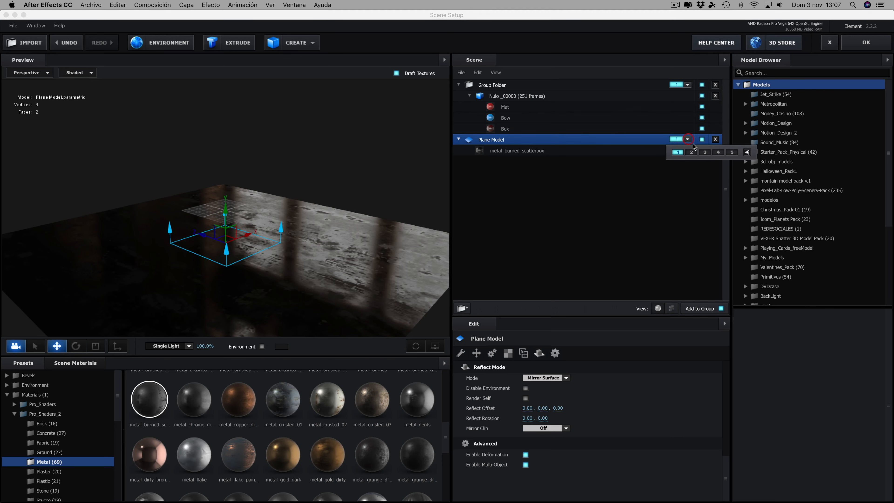
pyautogui.click(691, 152)
pyautogui.click(518, 190)
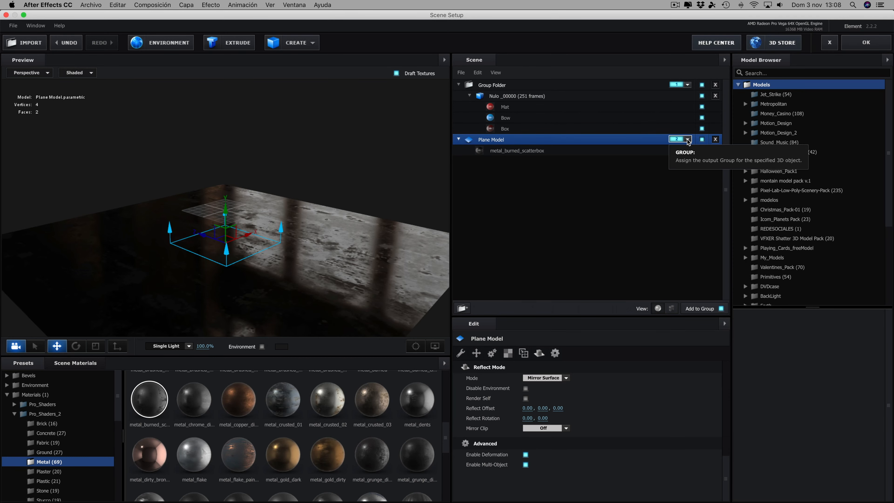
pyautogui.click(866, 42)
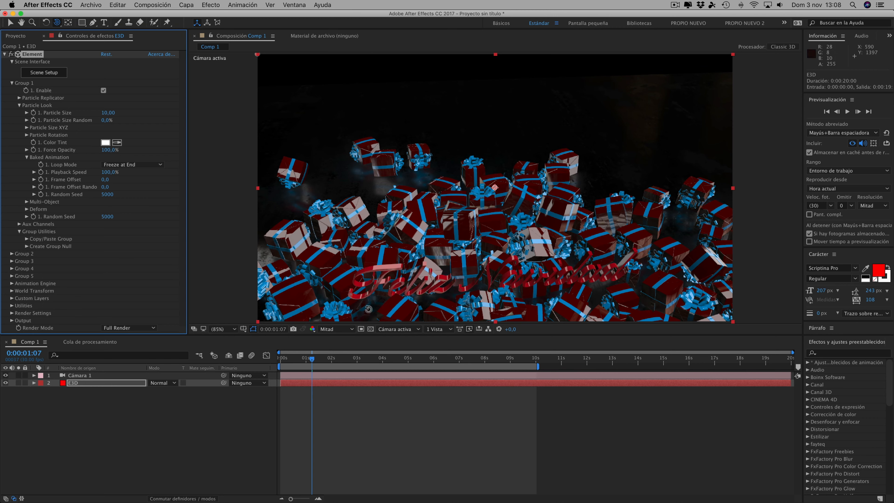
# Add a parallel light with 126% intensity and move it to a position of about 1588, 209, -675
pyautogui.click(186, 5)
pyautogui.moveTo(193, 16)
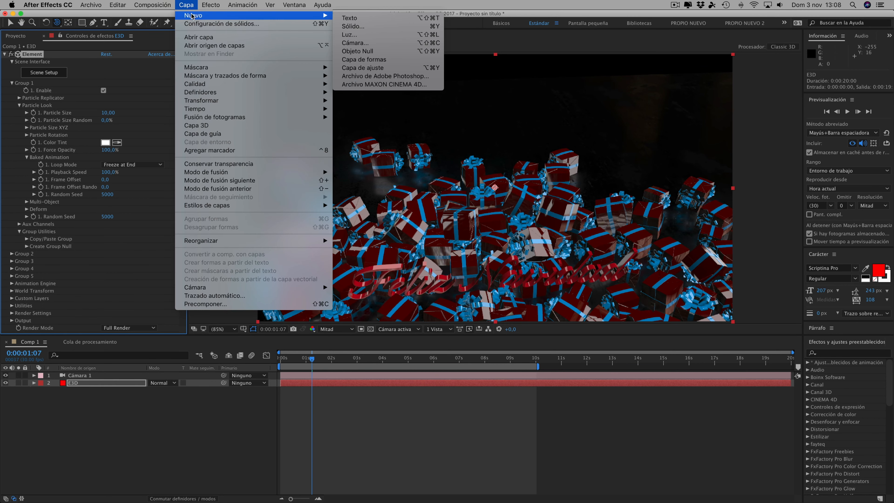
pyautogui.click(352, 34)
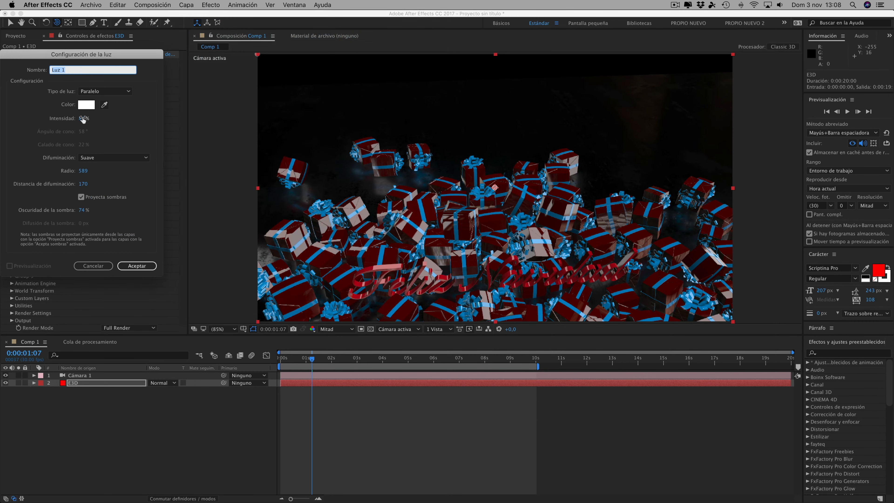
pyautogui.moveTo(83, 119); pyautogui.dragTo(96, 121)
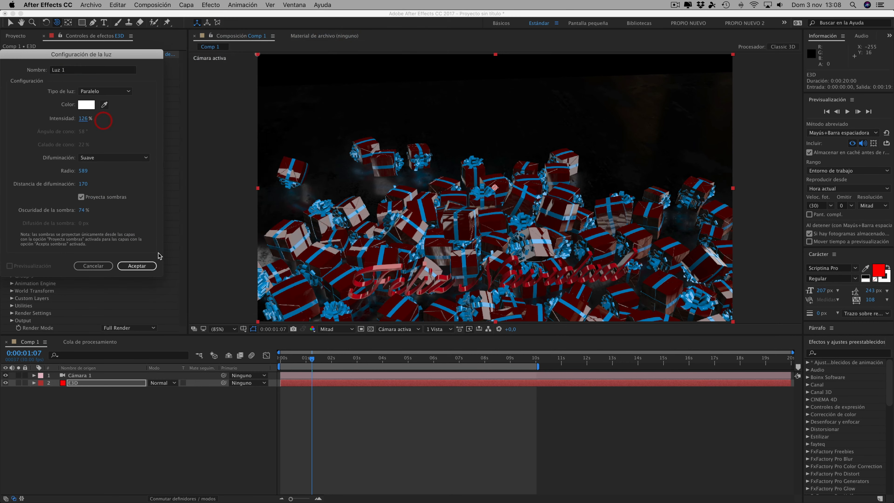
pyautogui.click(137, 266)
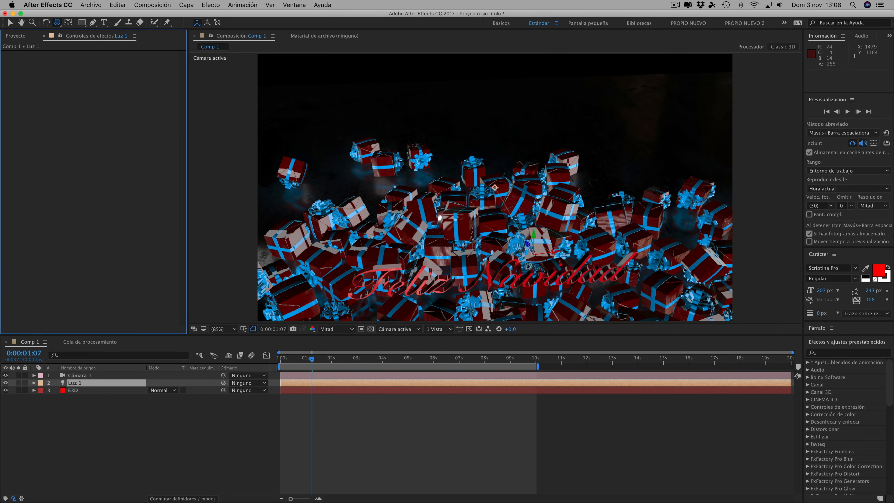
pyautogui.click(8, 23)
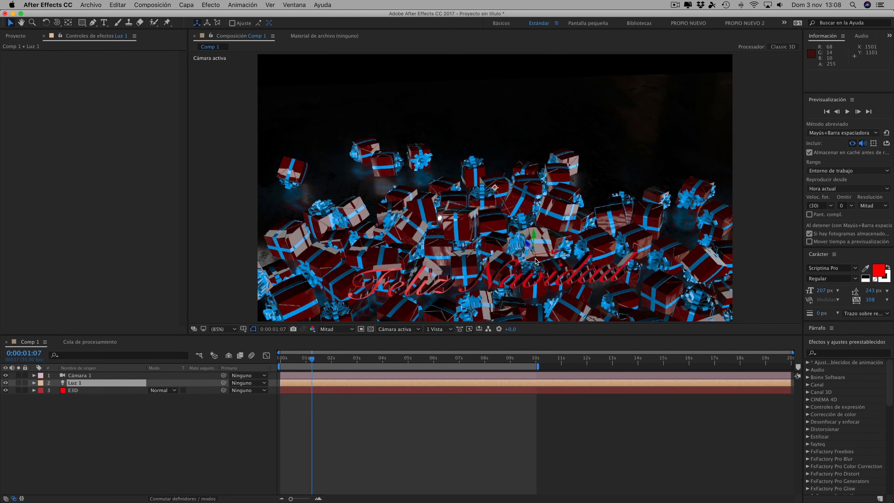
pyautogui.moveTo(532, 246); pyautogui.dragTo(566, 170)
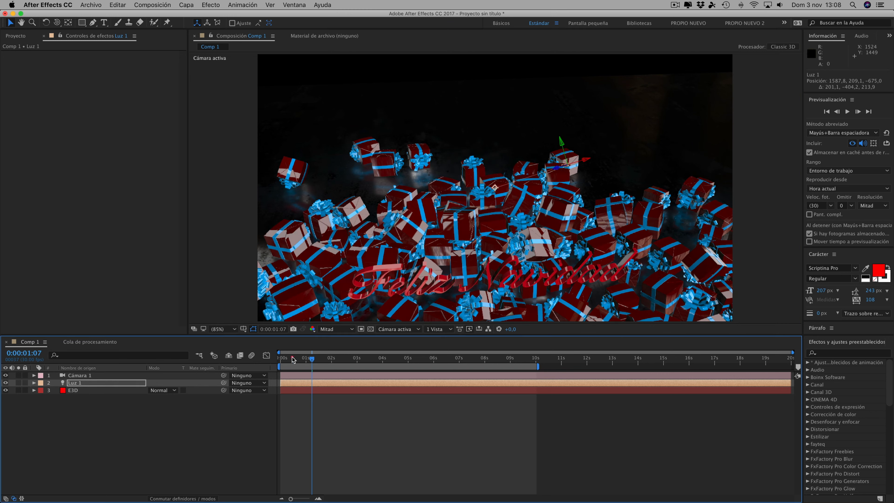
# At the first frame, shift the camera to a position of about 925, -286, -3088 and check the animation up to ten seconds
pyautogui.click(280, 358)
pyautogui.moveTo(57, 23); pyautogui.dragTo(92, 43)
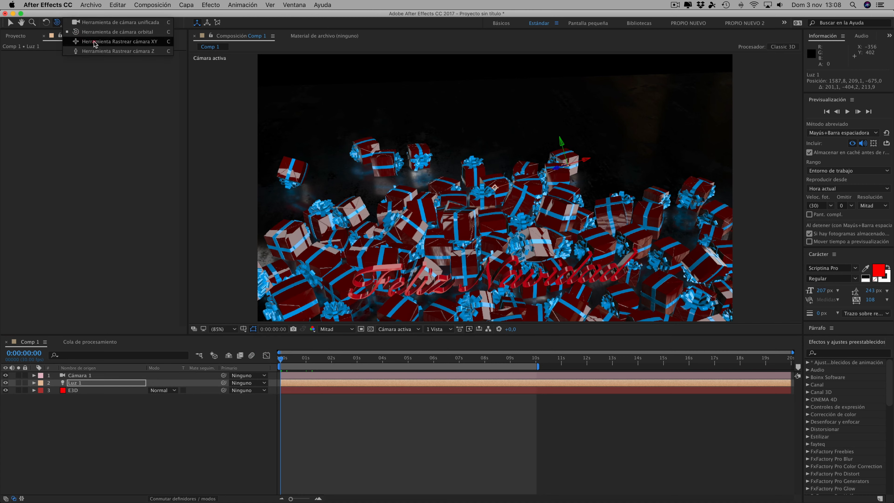
pyautogui.click(101, 42)
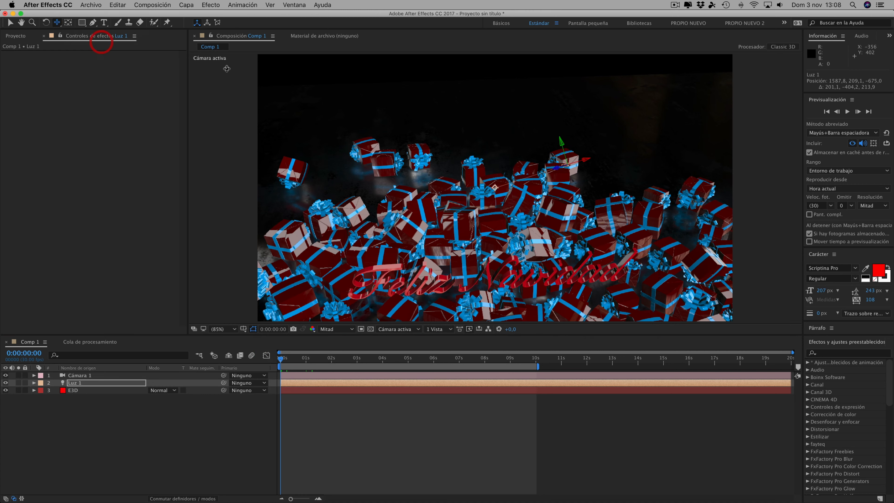
pyautogui.moveTo(543, 236); pyautogui.dragTo(547, 144)
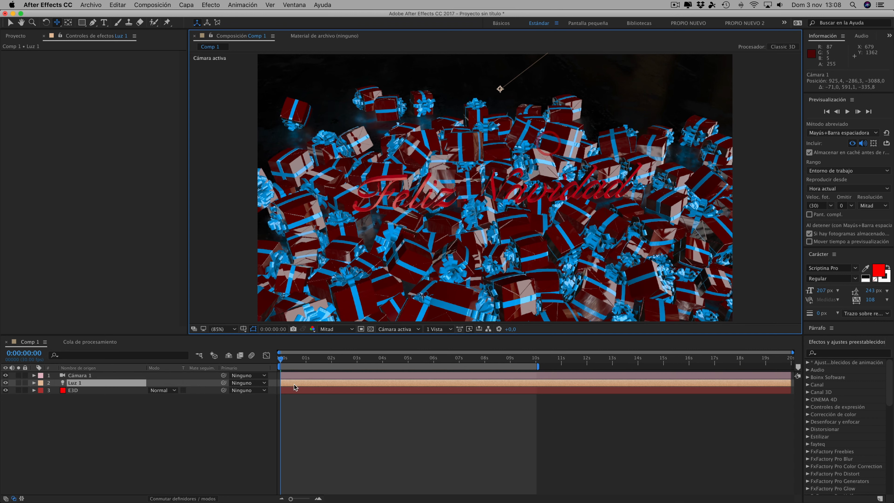
pyautogui.moveTo(282, 359); pyautogui.dragTo(537, 363)
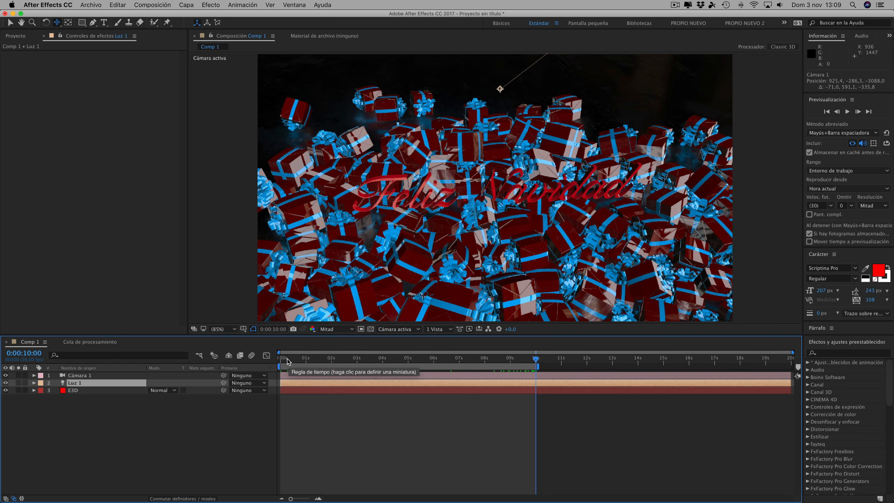
pyautogui.moveTo(284, 358); pyautogui.dragTo(275, 357)
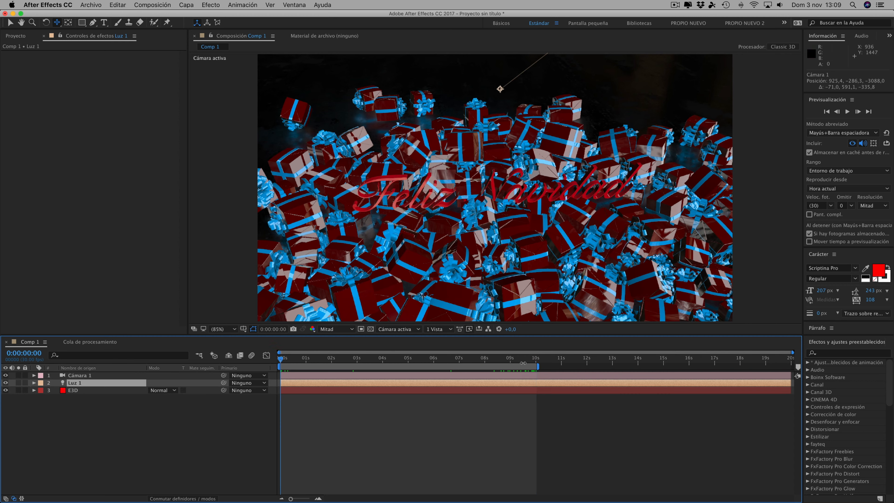
# At 0:00:10:01, bring the camera closer to the text and orbit it to a position of about 1189, 576, -2292
pyautogui.click(536, 360)
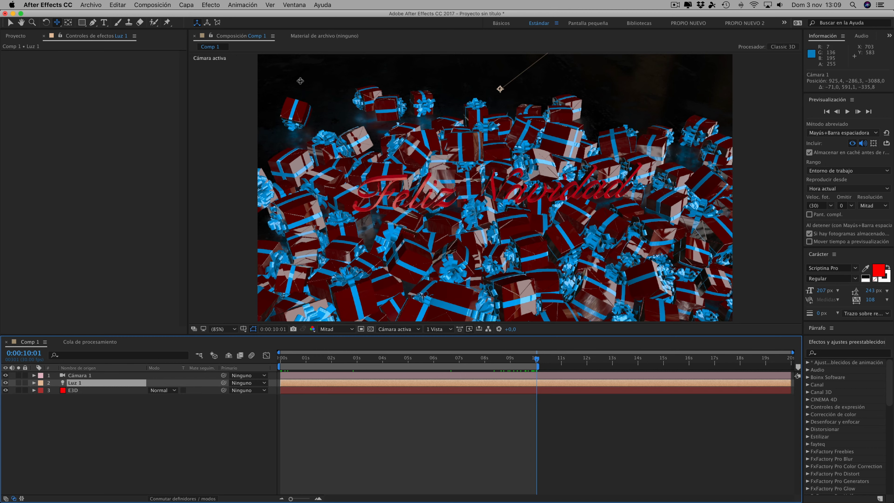
pyautogui.moveTo(57, 24); pyautogui.dragTo(87, 54)
pyautogui.moveTo(547, 208); pyautogui.dragTo(563, 143)
pyautogui.moveTo(54, 22); pyautogui.dragTo(77, 33)
pyautogui.moveTo(357, 266); pyautogui.dragTo(509, 173)
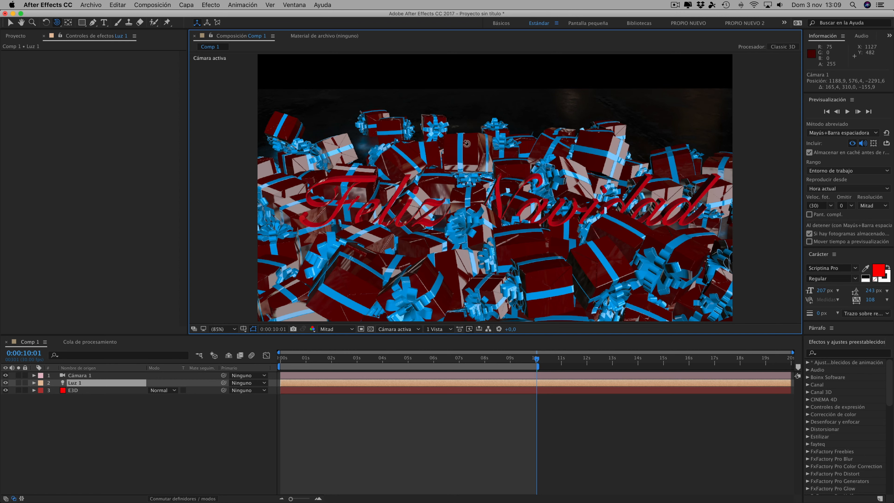
# Start keyframing Cámara 1's point of interest and position at 0:00:10:01
pyautogui.moveTo(537, 363)
pyautogui.mouseDown()
pyautogui.moveTo(281, 358)
pyautogui.moveTo(537, 356)
pyautogui.mouseUp()
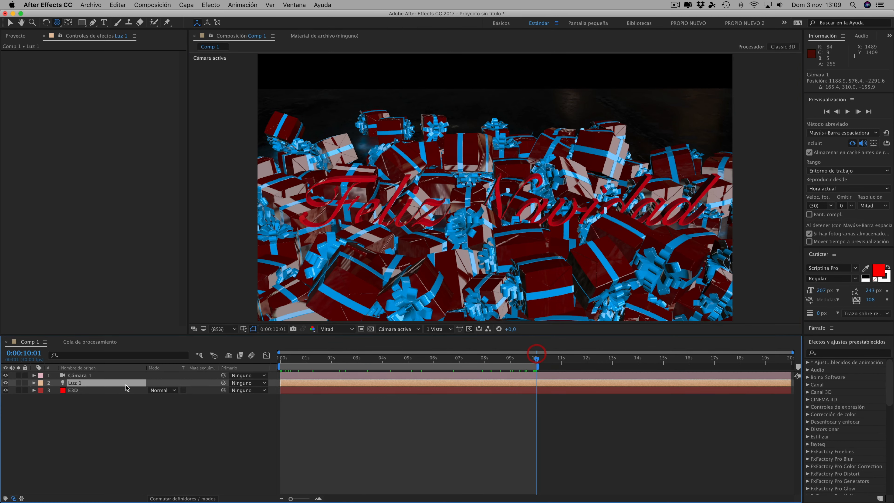
pyautogui.click(34, 376)
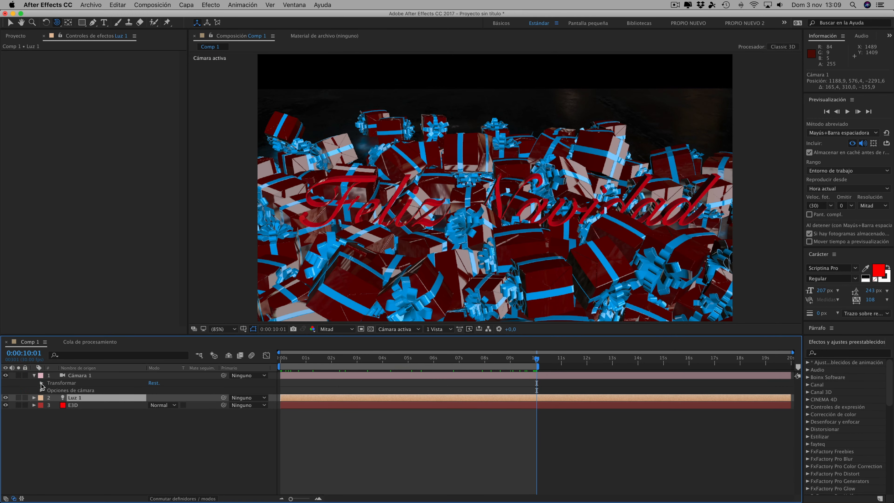
pyautogui.click(41, 383)
pyautogui.click(56, 389)
pyautogui.click(56, 397)
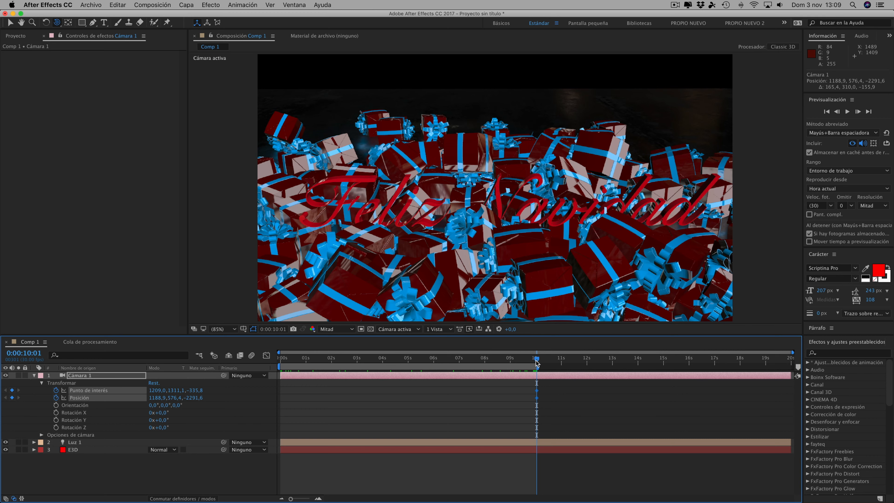
# At 0:00:00:00, dolly, orbit and pan the camera to a low position of about 981, 1373, -3100, with the point of interest near 1206, 1656, -371
pyautogui.moveTo(519, 362); pyautogui.dragTo(271, 340)
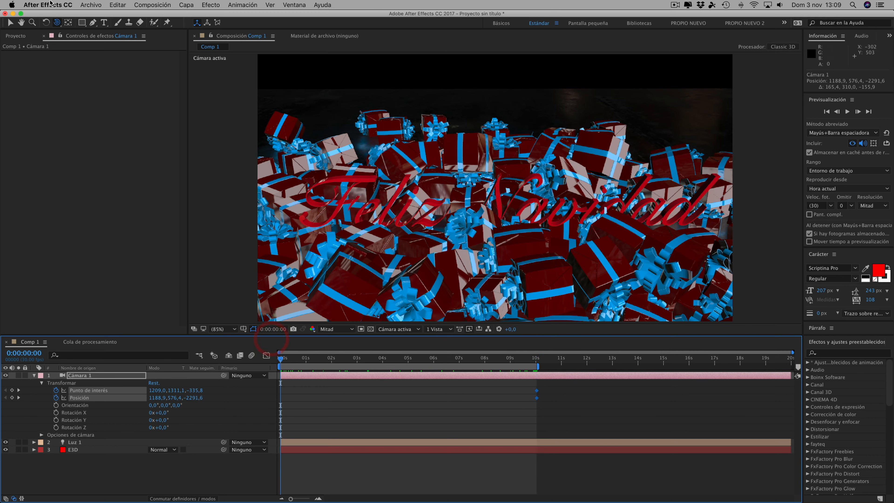
pyautogui.moveTo(60, 25); pyautogui.dragTo(83, 54)
pyautogui.moveTo(570, 202); pyautogui.dragTo(584, 281)
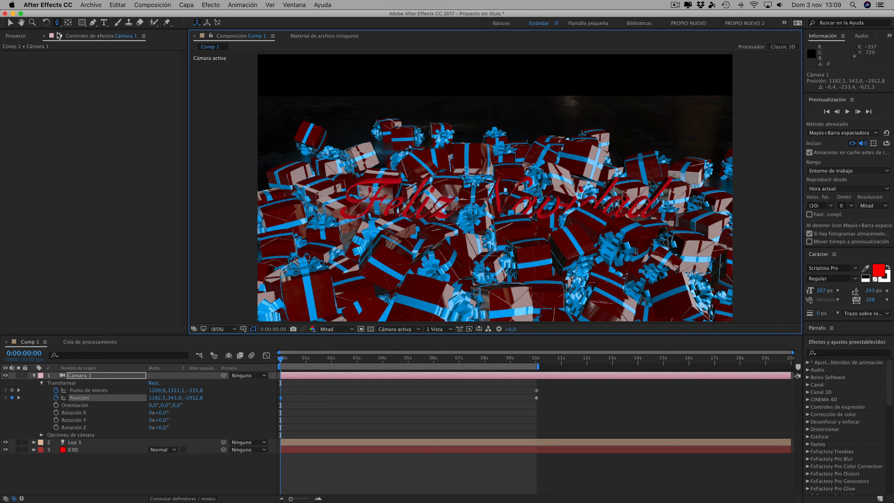
pyautogui.moveTo(58, 25); pyautogui.dragTo(78, 30)
pyautogui.moveTo(355, 282); pyautogui.dragTo(542, 167)
pyautogui.moveTo(58, 24); pyautogui.dragTo(79, 41)
pyautogui.moveTo(540, 203); pyautogui.dragTo(535, 156)
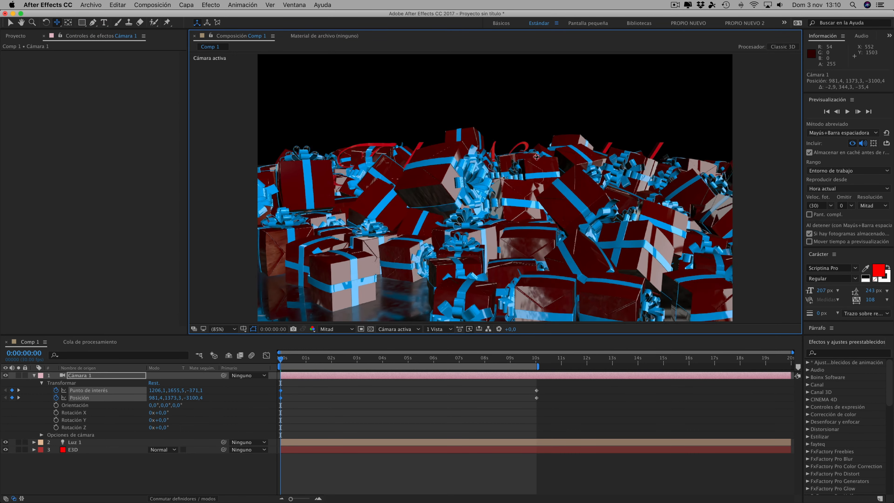
# Preview the camera move and orbit the camera's starting keyframe to a position of about 219, 1317, -2919
pyautogui.moveTo(278, 365); pyautogui.dragTo(240, 341)
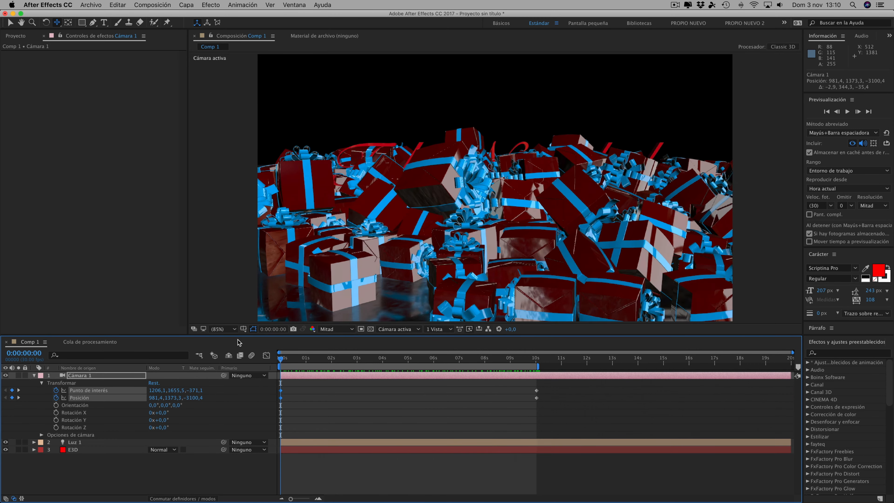
pyautogui.click(491, 195)
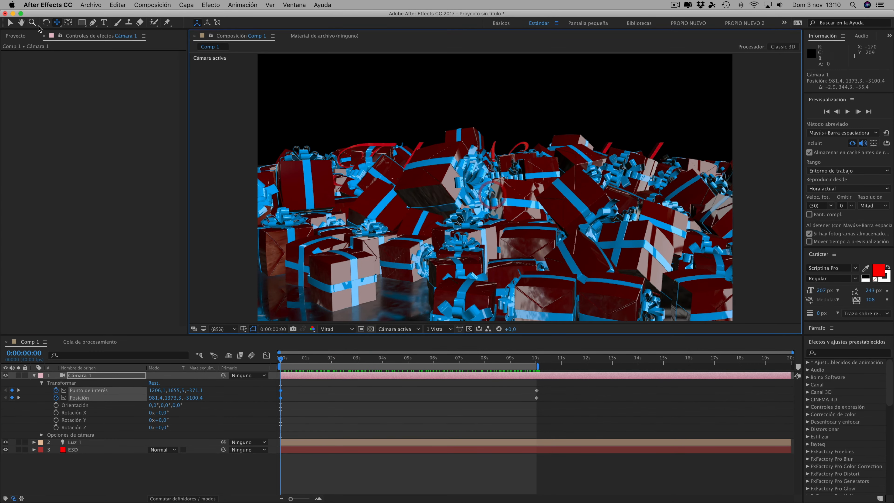
pyautogui.moveTo(57, 23); pyautogui.dragTo(94, 37)
pyautogui.moveTo(533, 180); pyautogui.dragTo(545, 195)
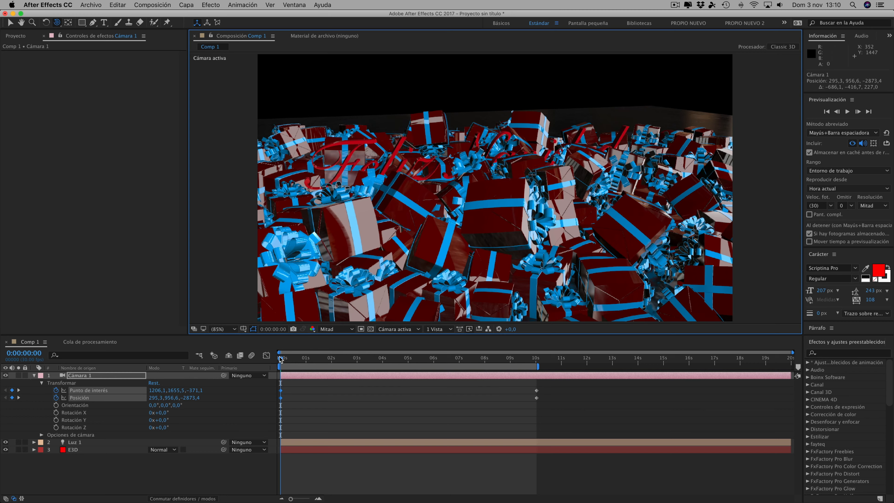
pyautogui.moveTo(280, 359); pyautogui.dragTo(186, 343)
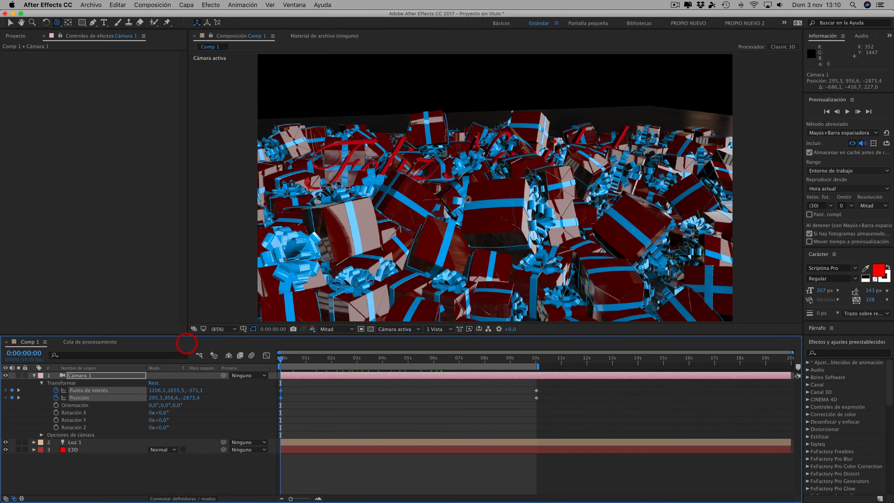
pyautogui.moveTo(468, 200); pyautogui.dragTo(498, 188)
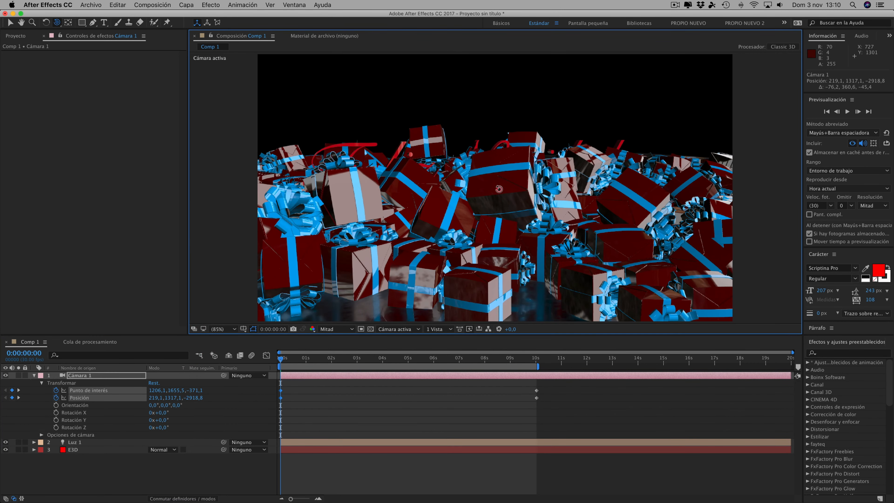
# Pan the camera's keyframe at 0:00:10:01 to a position of about 1220, 739, -2353, and check the end of the move
pyautogui.moveTo(281, 358); pyautogui.dragTo(537, 366)
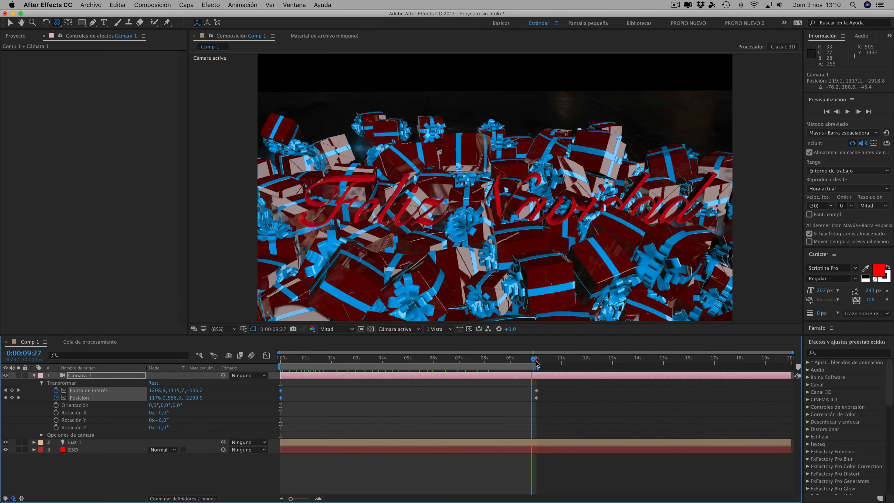
pyautogui.click(5, 390)
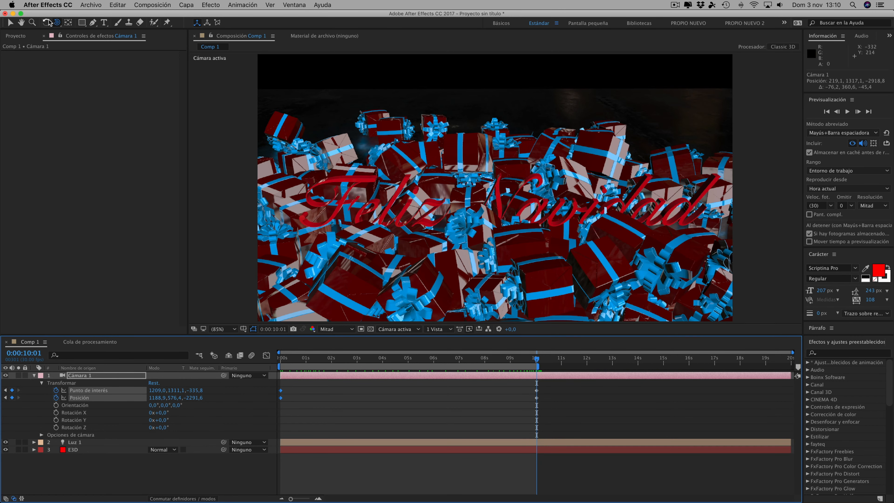
pyautogui.moveTo(58, 23); pyautogui.dragTo(83, 45)
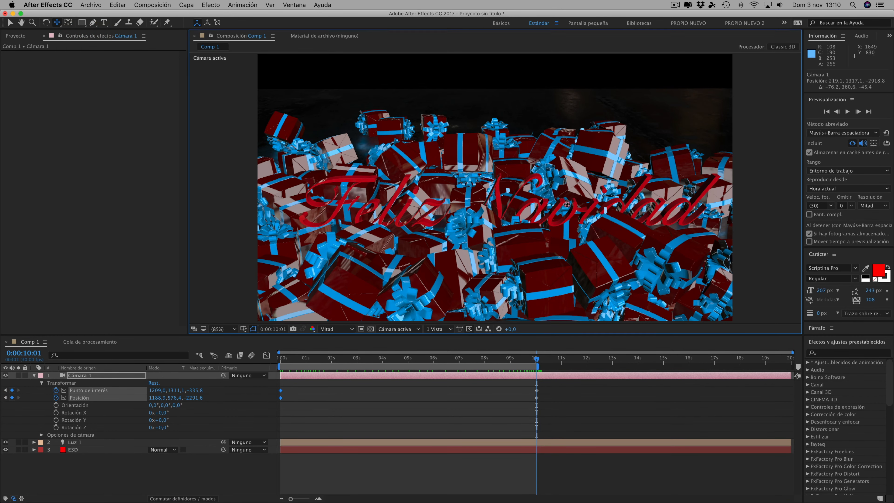
pyautogui.moveTo(561, 209); pyautogui.dragTo(554, 170)
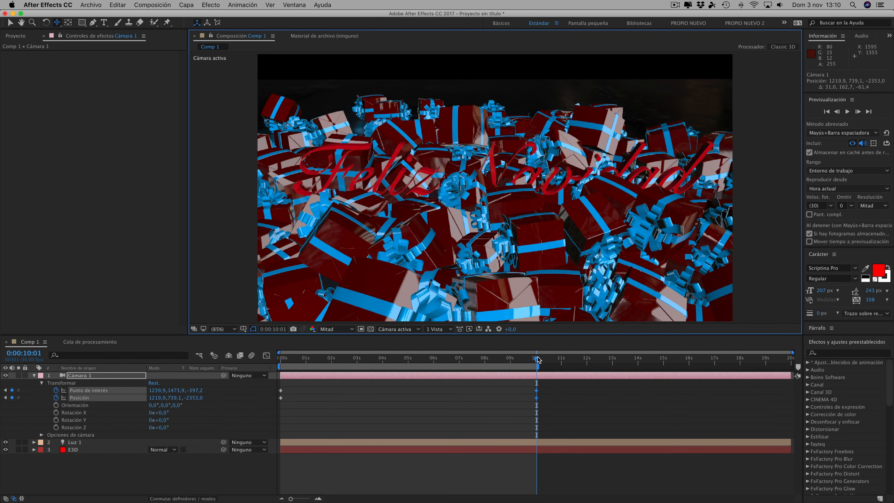
pyautogui.moveTo(536, 358)
pyautogui.mouseDown()
pyautogui.moveTo(246, 348)
pyautogui.moveTo(542, 345)
pyautogui.mouseUp()
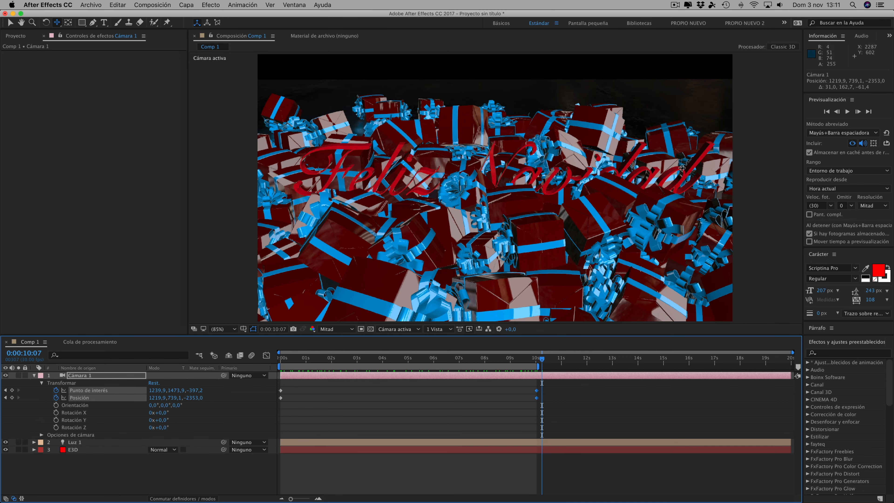
pyautogui.moveTo(543, 360); pyautogui.dragTo(517, 355)
# Reopen the E3D layer's scene setup and set the Nulo _00000 model's baked animation Start Frame to 1
pyautogui.click(74, 450)
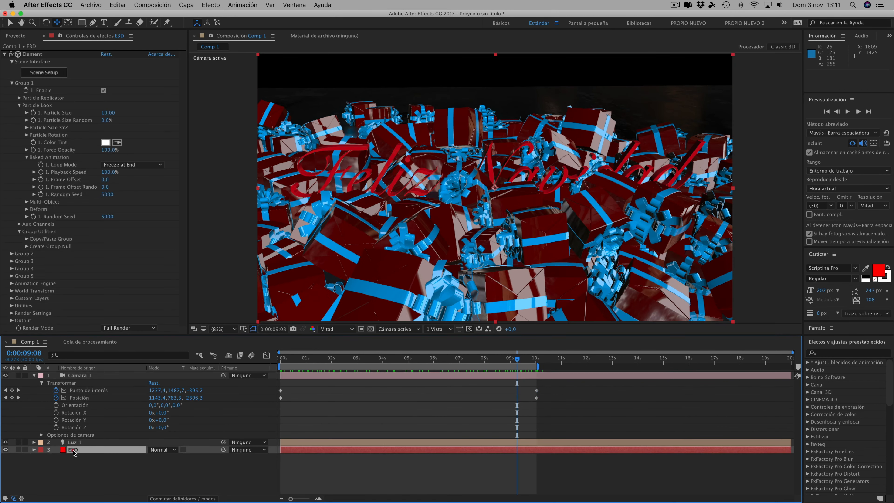
pyautogui.click(42, 73)
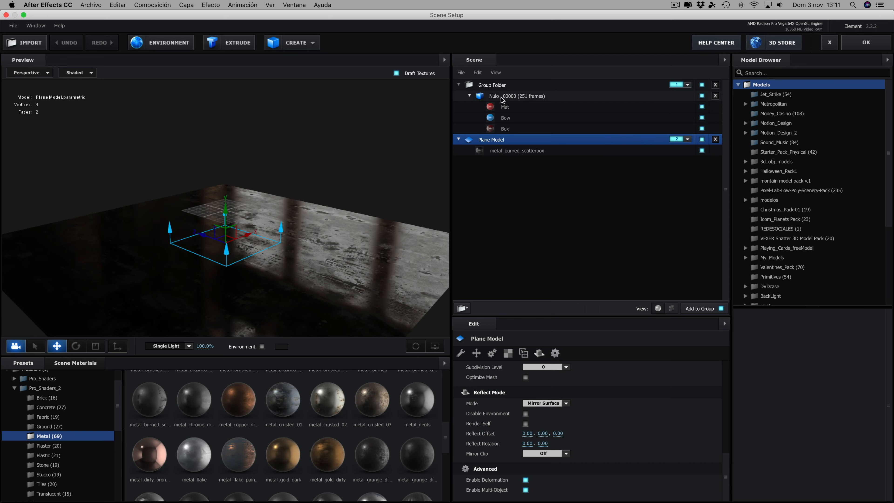
pyautogui.click(508, 96)
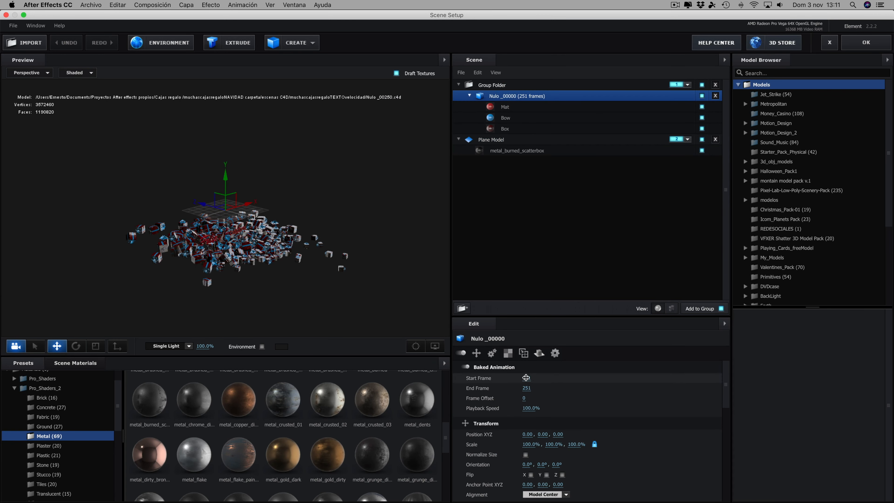
pyautogui.press('Return')
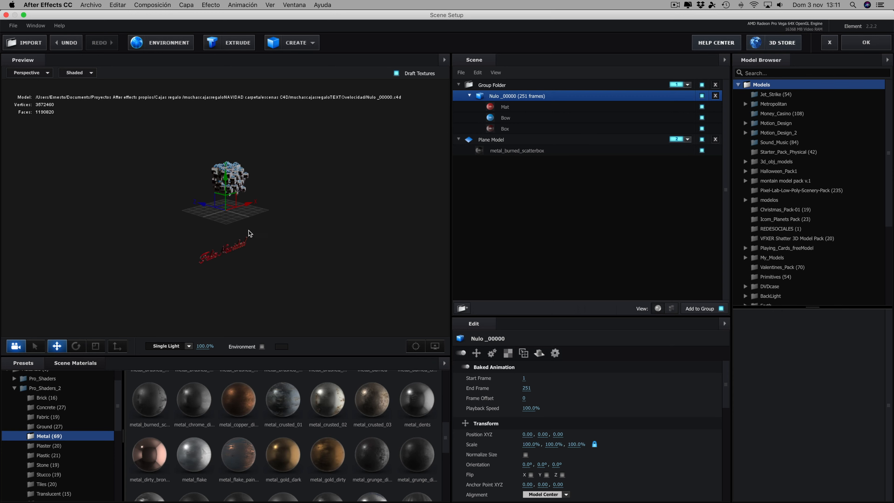
# Enable Matte Shadow and Matte Reflection on the plane's metal_burned_scatterbox material and accept the scene setup
pyautogui.click(502, 154)
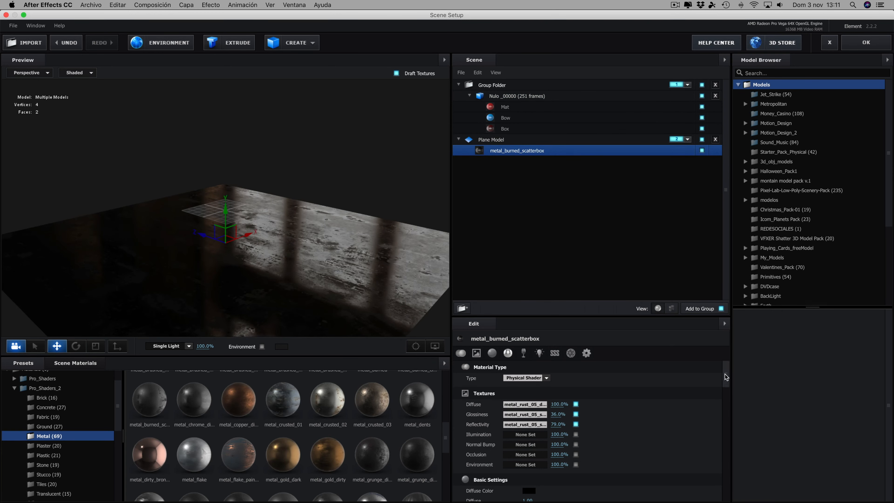
pyautogui.moveTo(725, 374); pyautogui.dragTo(732, 502)
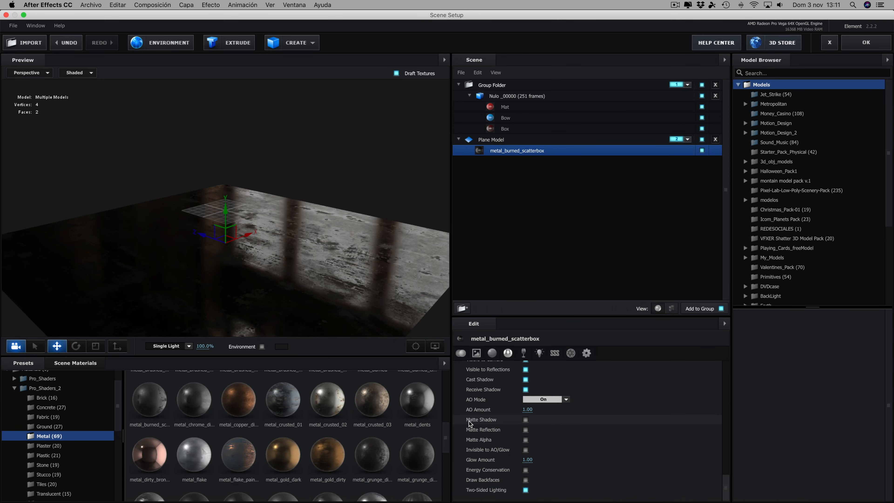
pyautogui.click(525, 420)
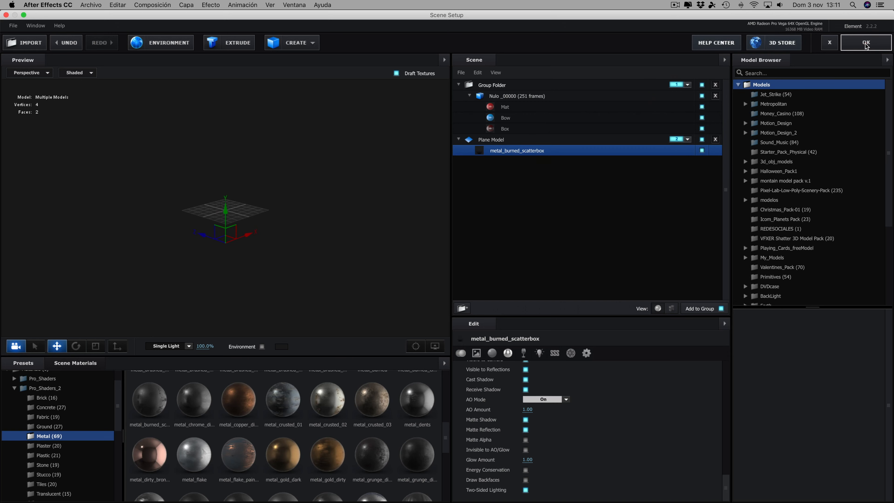
pyautogui.click(865, 43)
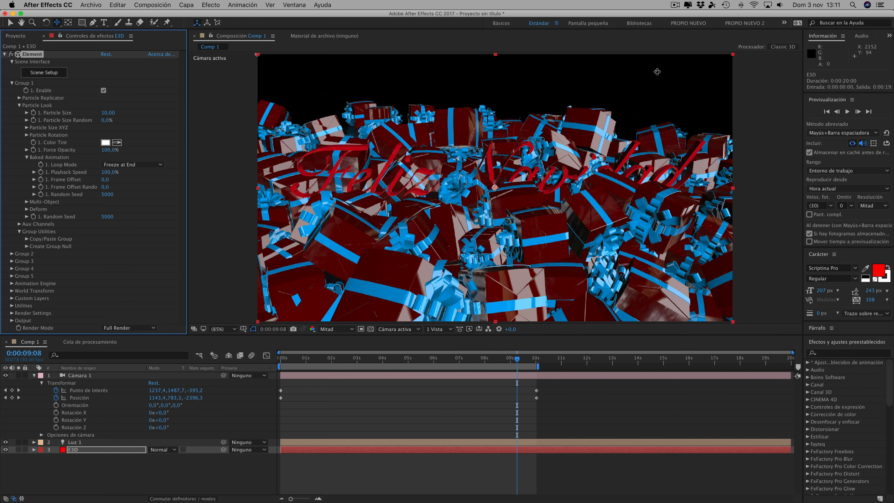
# Create a black solid named BG at 2560 x 1440 px and place it beneath the E3D layer
pyautogui.click(187, 4)
pyautogui.moveTo(317, 14)
pyautogui.click(356, 25)
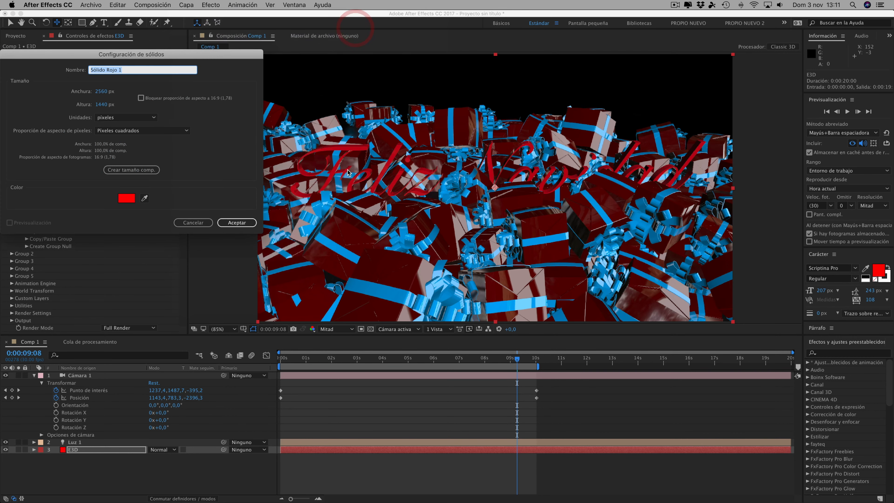
pyautogui.click(127, 197)
pyautogui.moveTo(22, 175); pyautogui.dragTo(1, 200)
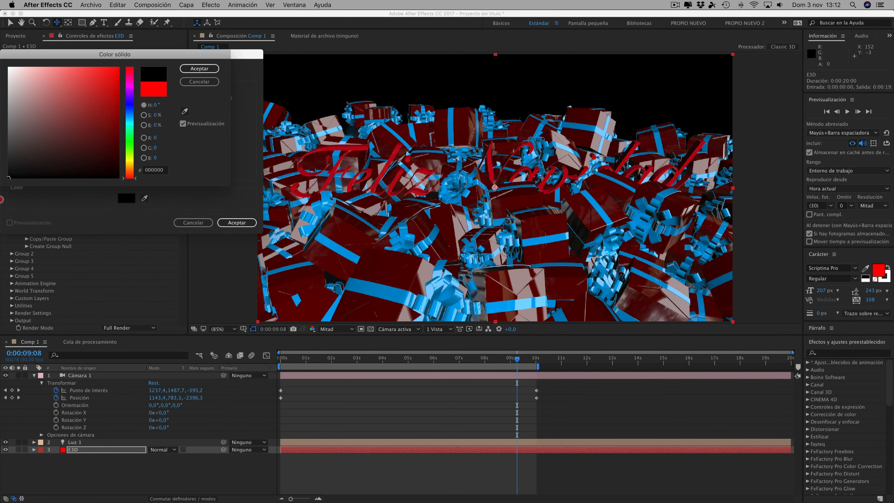
pyautogui.click(207, 69)
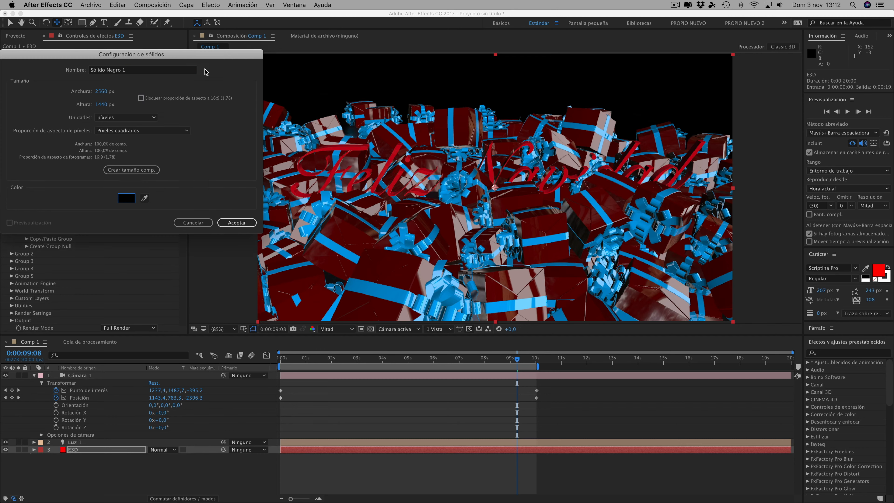
pyautogui.click(150, 70)
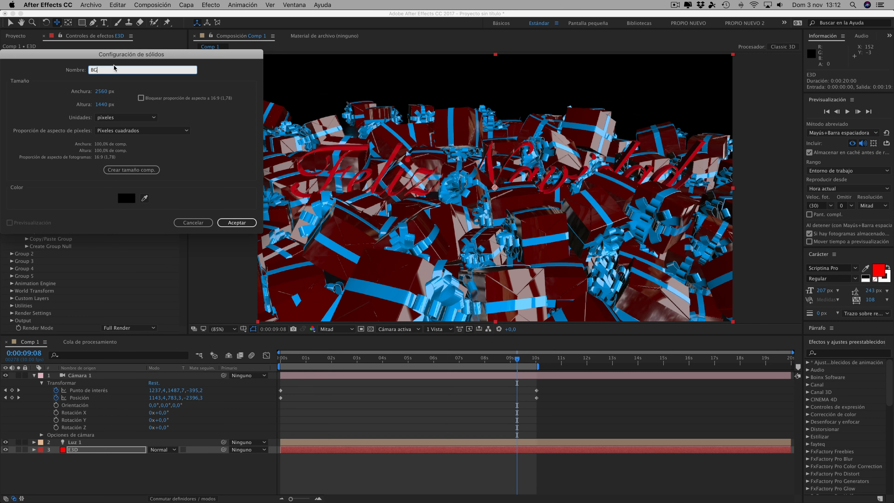
pyautogui.click(237, 222)
pyautogui.moveTo(79, 450); pyautogui.dragTo(80, 460)
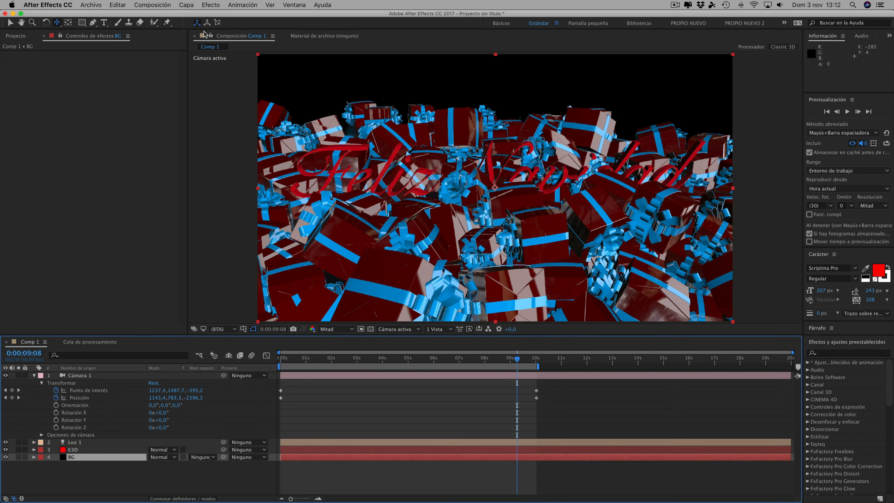
# Apply the Gradación de degradado effect to the BG layer, set its shape to Pendiente radial and swap its colours
pyautogui.click(211, 5)
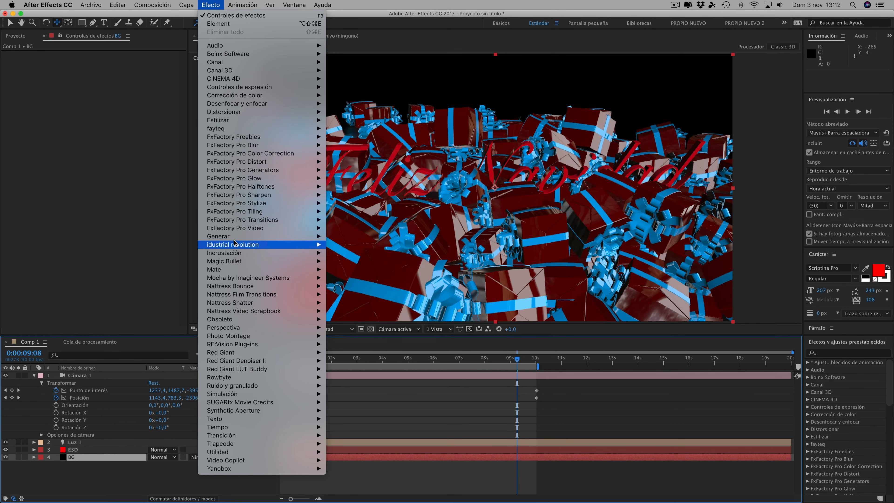
pyautogui.moveTo(242, 241)
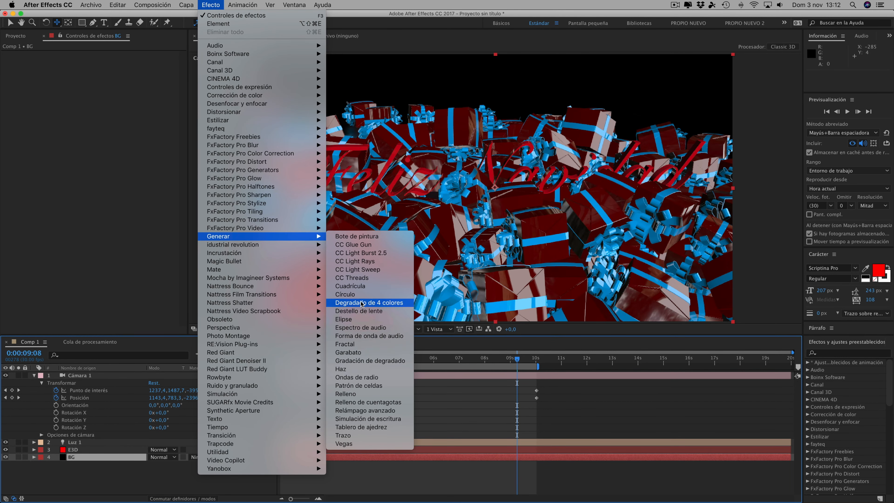
pyautogui.click(358, 361)
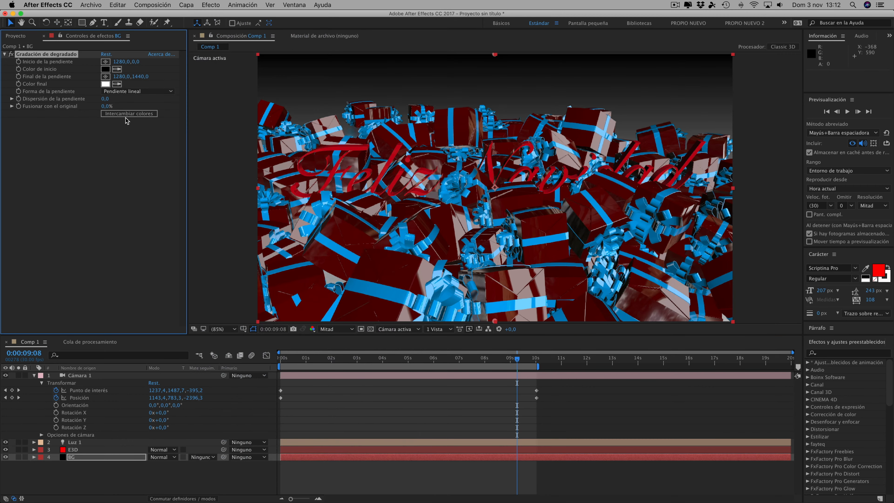
pyautogui.click(126, 92)
pyautogui.click(139, 110)
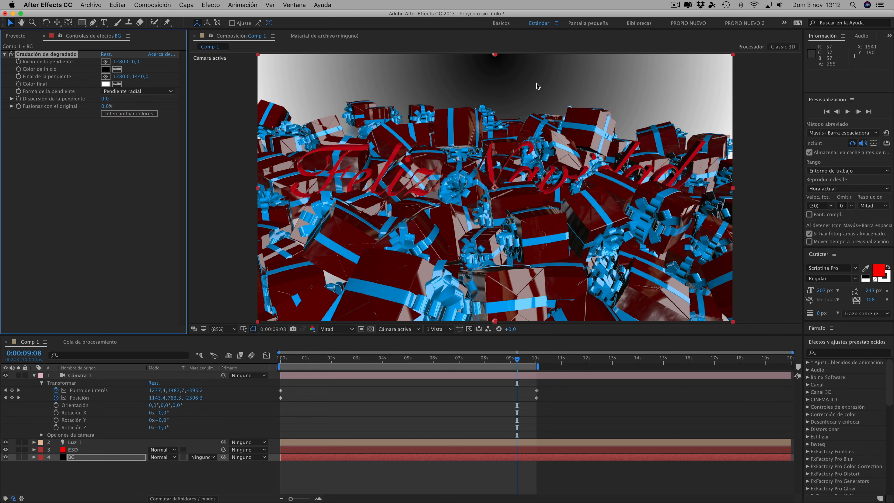
pyautogui.click(123, 113)
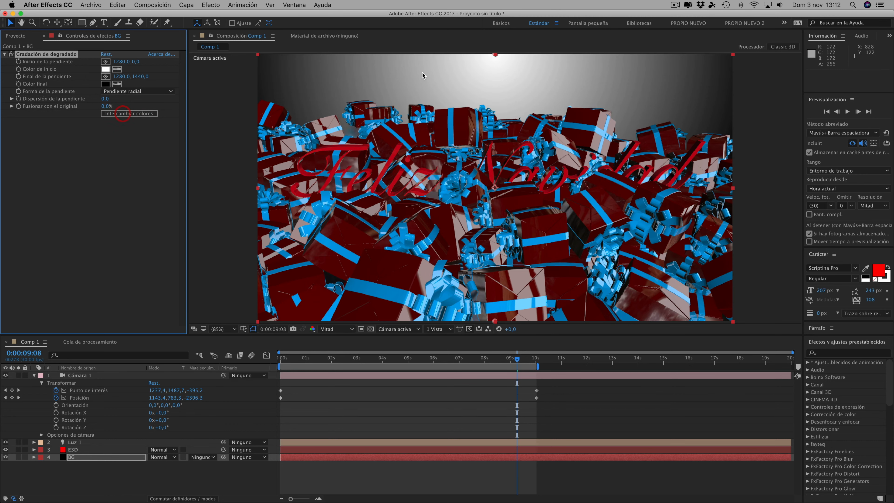
# Move the gradient's start point to about 1231, 111 and change its start colour to light cyan
pyautogui.moveTo(495, 55); pyautogui.dragTo(487, 76)
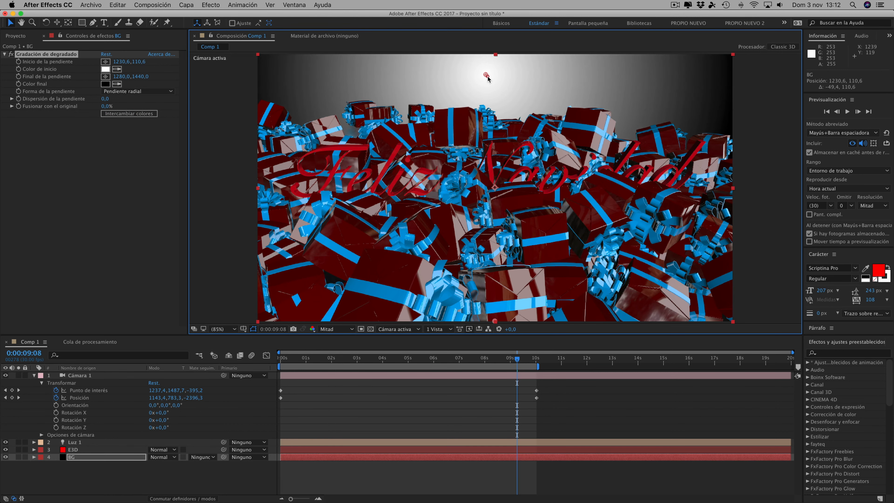
pyautogui.click(105, 69)
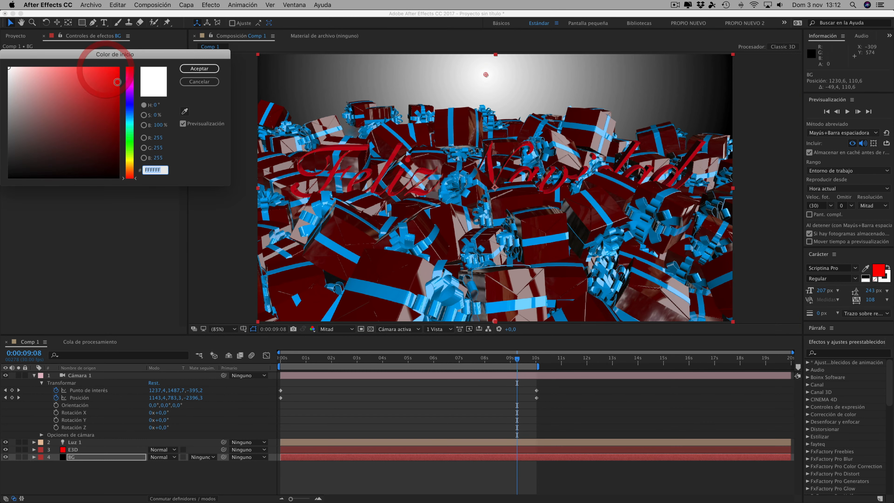
pyautogui.click(128, 120)
pyautogui.moveTo(91, 81); pyautogui.dragTo(40, 65)
pyautogui.click(197, 68)
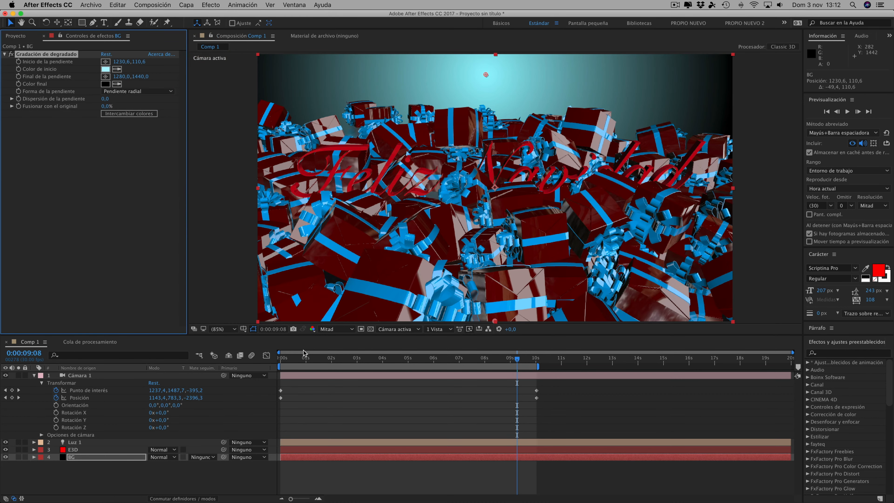
# Move the gradient's end point to about 1419, 1652 and check the background at several moments of the animation
pyautogui.click(294, 363)
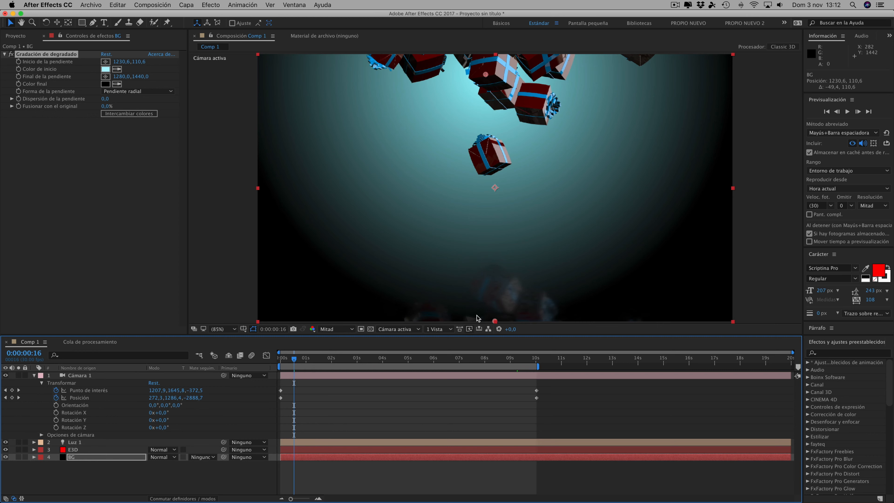
pyautogui.moveTo(495, 322); pyautogui.dragTo(516, 357)
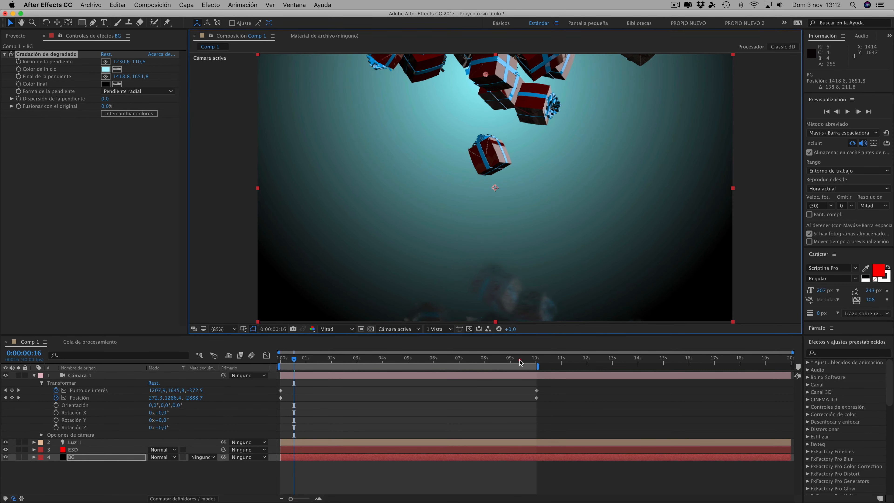
pyautogui.click(328, 359)
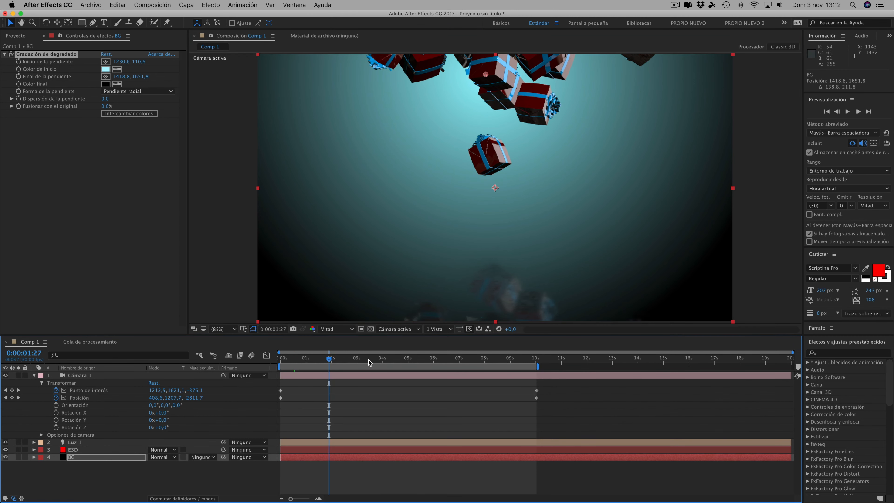
pyautogui.click(359, 359)
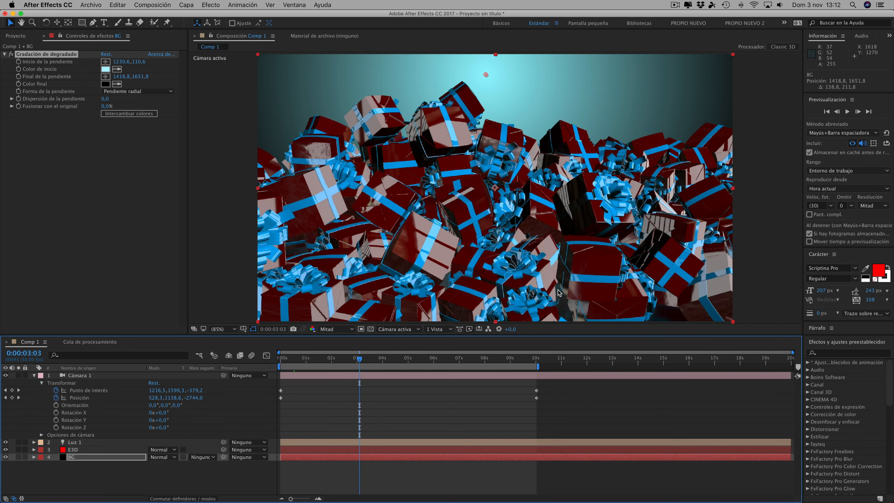
pyautogui.click(330, 359)
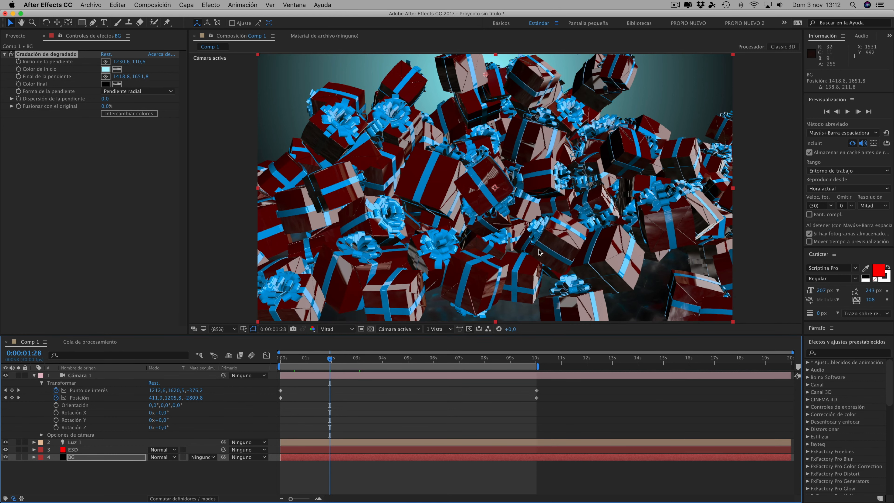
# Enable ambient occlusion in the E3D layer's render settings and raise SSAO Intensity to about 14.3
pyautogui.click(74, 450)
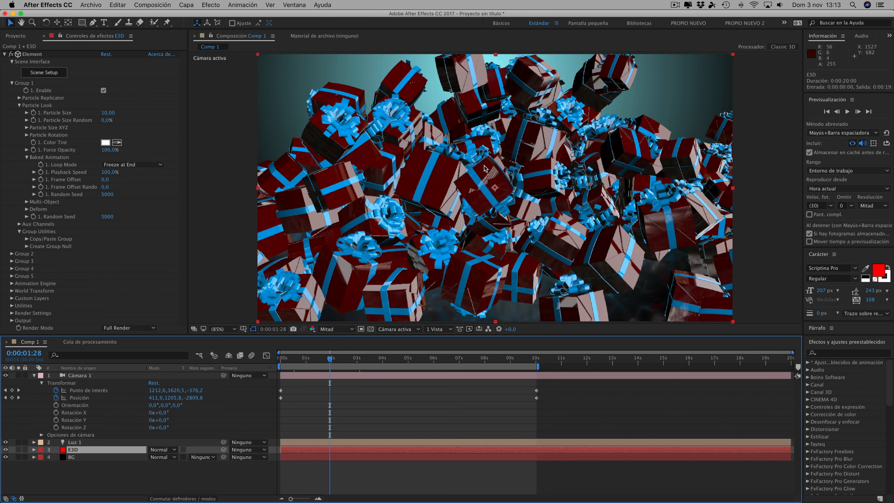
pyautogui.click(12, 313)
pyautogui.scroll(-3, 23, 277)
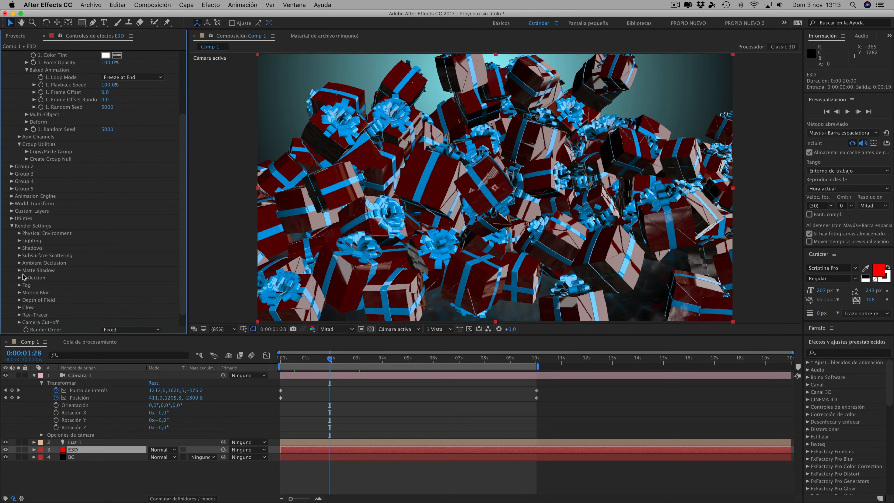
pyautogui.click(18, 265)
pyautogui.scroll(-2, 21, 264)
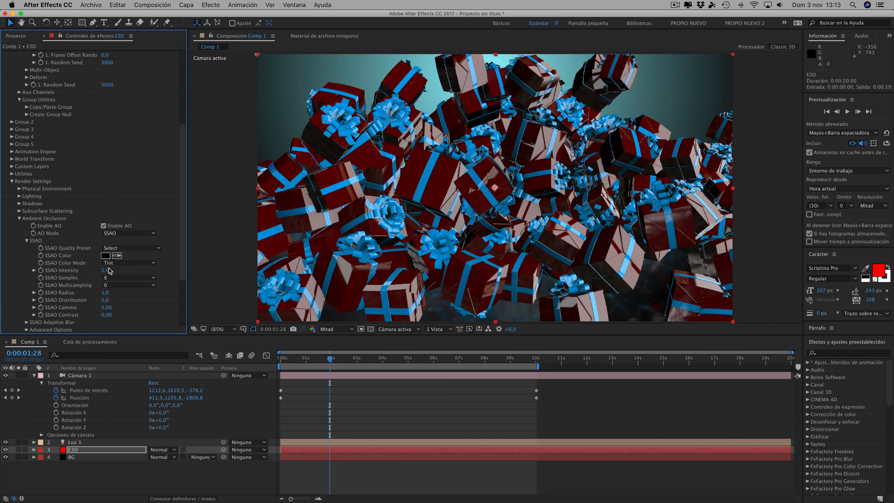
pyautogui.moveTo(132, 269); pyautogui.dragTo(159, 269)
# Examine the boxes' occlusion shading and floor reflections at several frames between 0:00:00:29 and 0:00:05:03
pyautogui.click(310, 357)
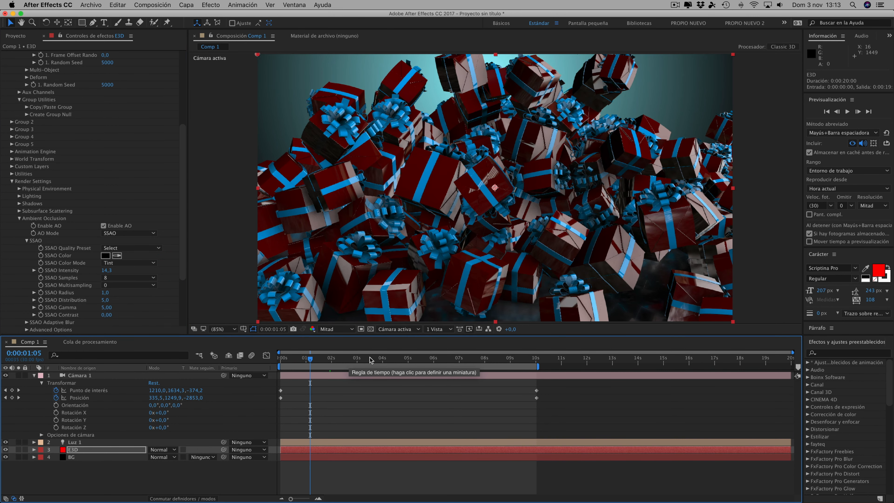
pyautogui.click(410, 357)
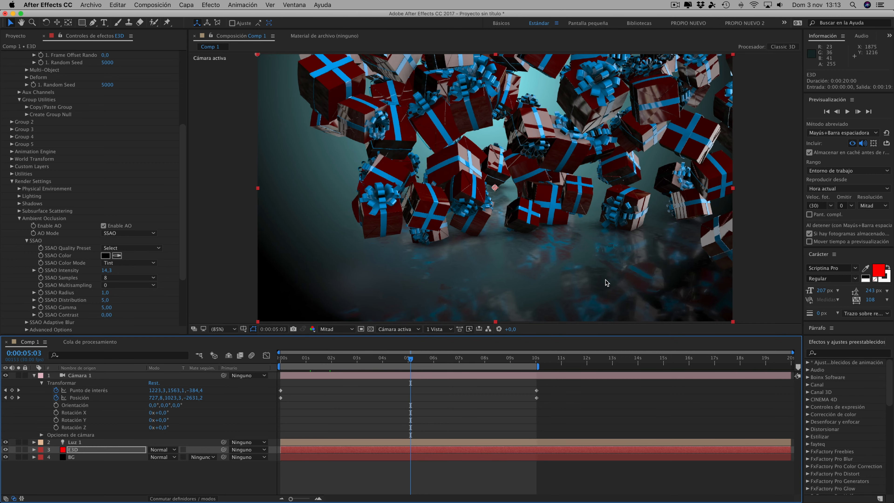
pyautogui.click(353, 358)
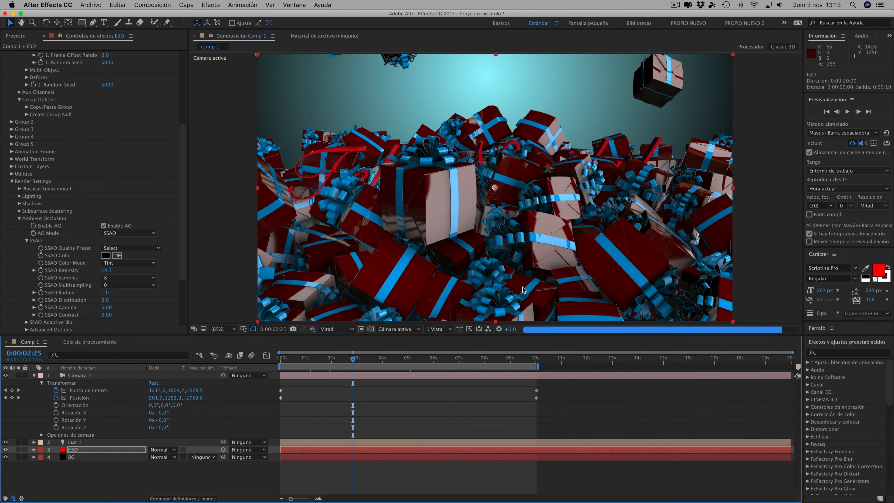
pyautogui.click(329, 358)
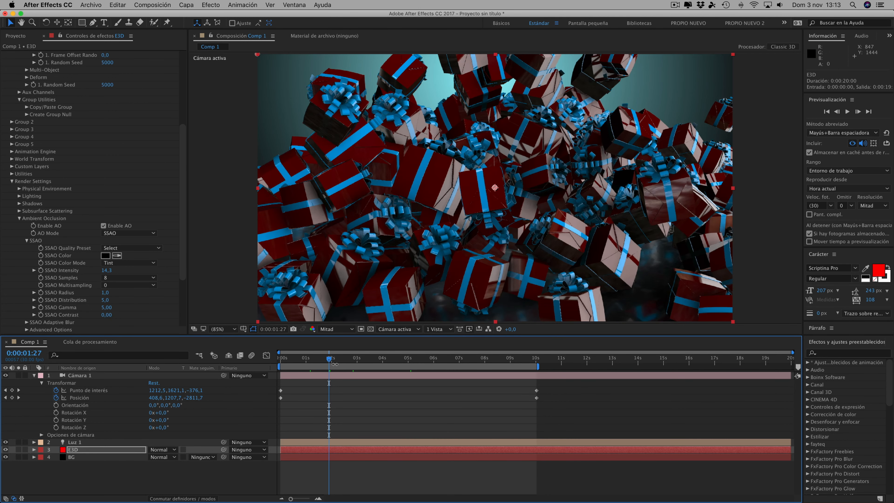
pyautogui.click(305, 361)
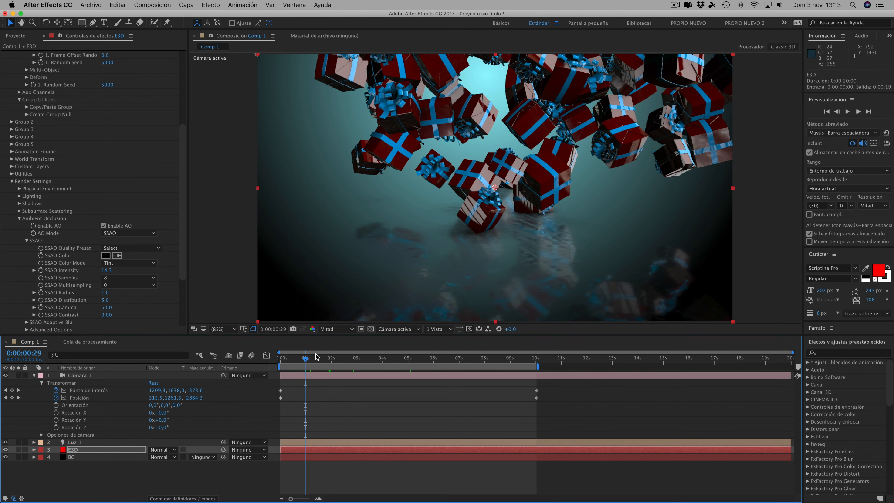
pyautogui.click(312, 359)
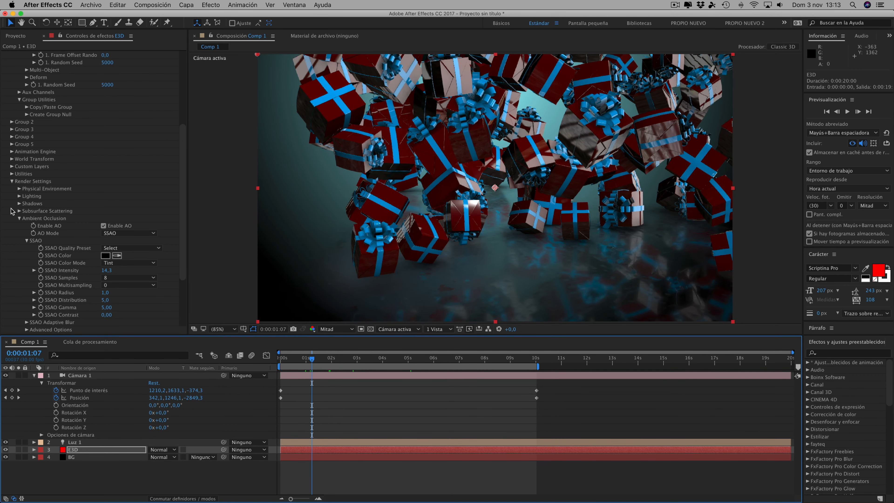
# Set Group 2's particle replicator Position XY to 1280, 721 and check the frames at 0:00:02:03 and 0:00:04:13
pyautogui.click(12, 122)
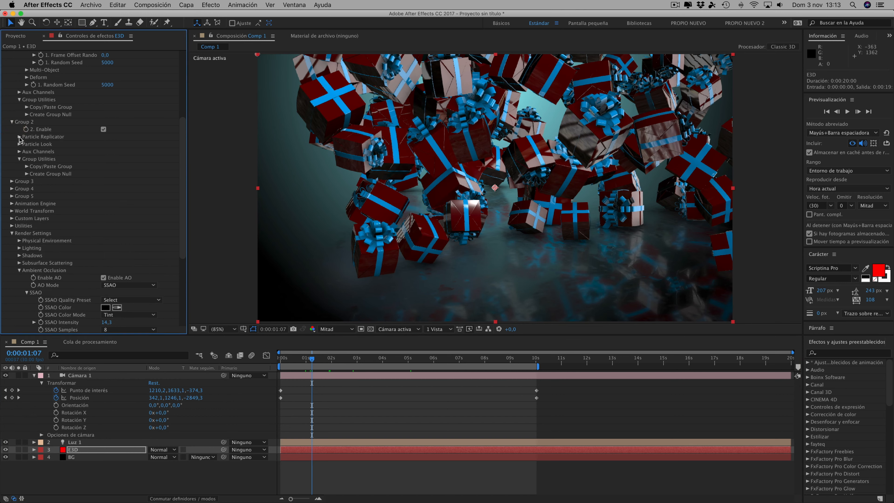
pyautogui.click(19, 137)
pyautogui.moveTo(140, 161)
pyautogui.mouseDown()
pyautogui.moveTo(166, 160)
pyautogui.moveTo(140, 159)
pyautogui.mouseUp()
pyautogui.click(334, 359)
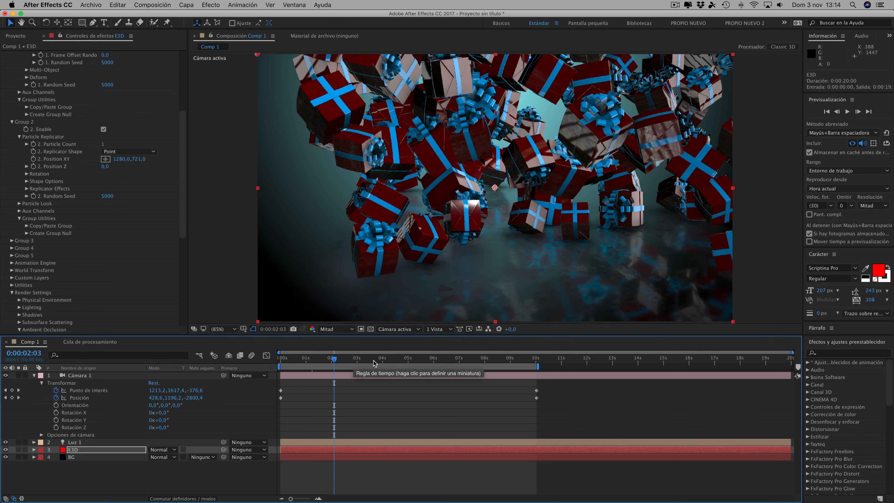
pyautogui.click(393, 359)
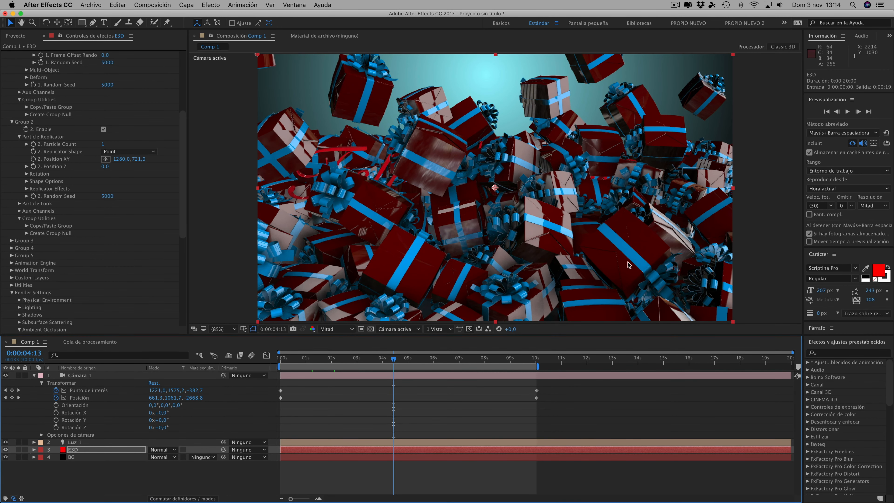
# Set the composition preview resolution to Completa and view the frame at 0:00:03:27
pyautogui.click(334, 331)
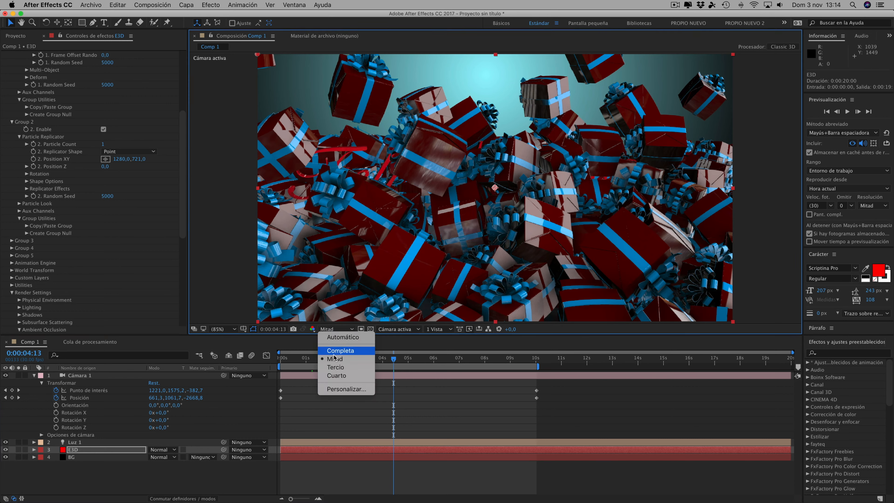
pyautogui.click(336, 309)
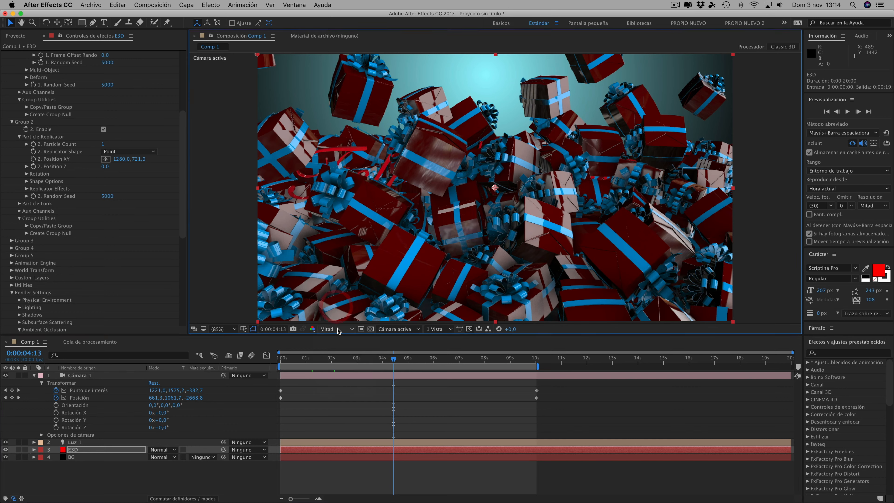
pyautogui.click(327, 329)
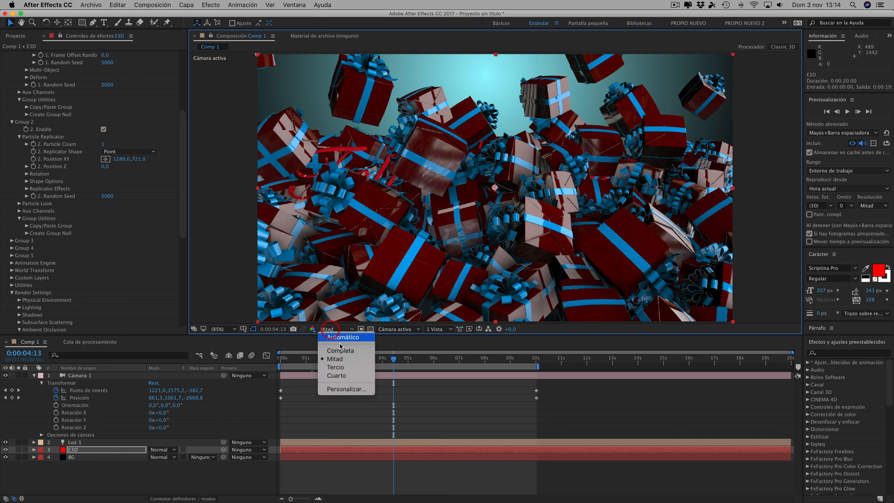
pyautogui.click(335, 347)
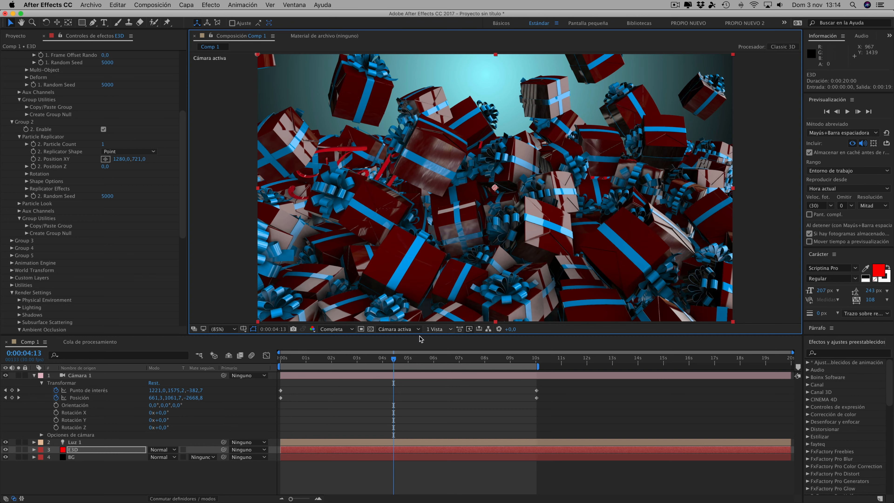
pyautogui.click(380, 358)
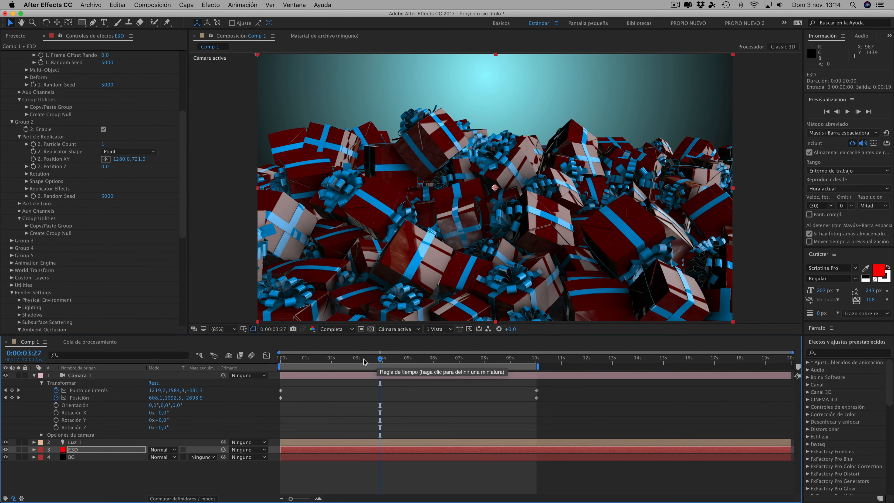
# Inspect the lower boxes and bows closely at 0:00:02:29 with the composition magnified to 200%
pyautogui.click(356, 359)
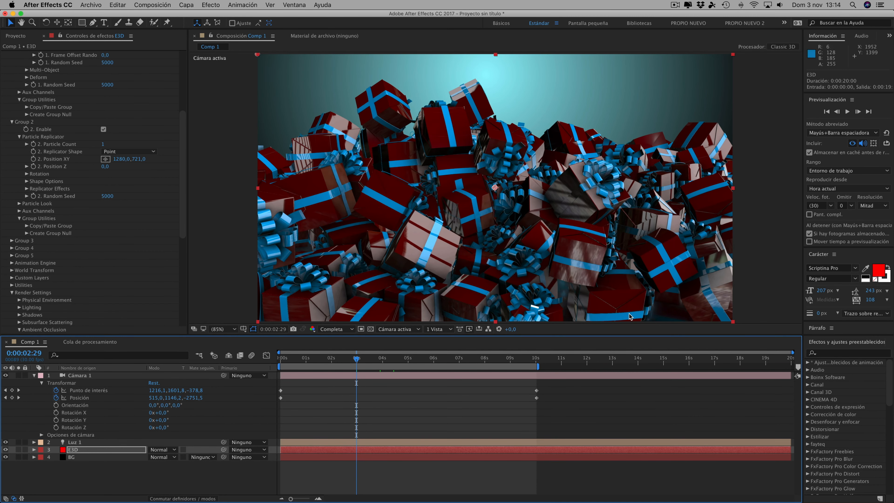
pyautogui.scroll(1, 630, 308)
pyautogui.press('space')
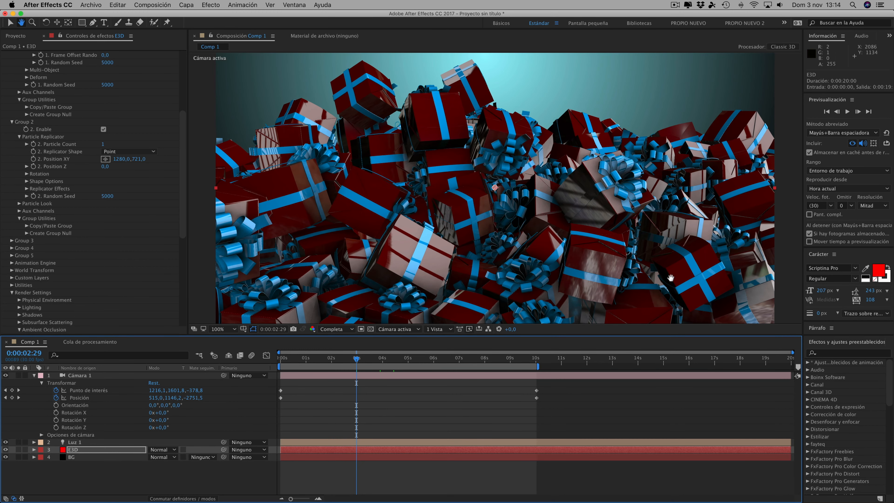
pyautogui.moveTo(669, 276); pyautogui.dragTo(570, 161)
pyautogui.press('.')
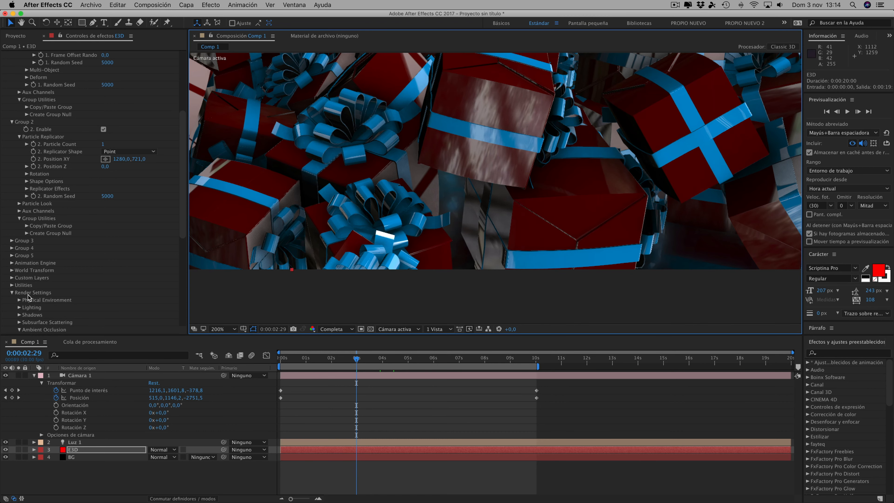
# Switch Enhanced Multisampling off and back on in the E3D output settings to compare the box edges
pyautogui.scroll(-8, 30, 299)
pyautogui.click(11, 322)
pyautogui.scroll(-5, 10, 324)
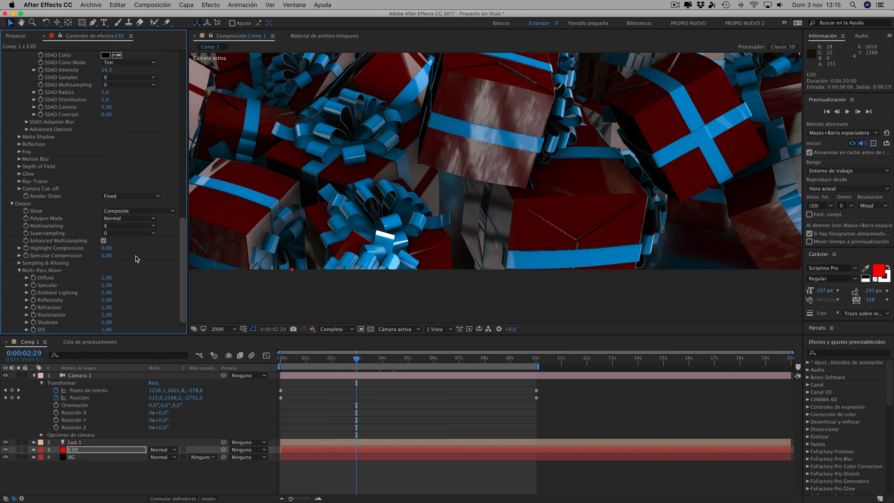
pyautogui.click(103, 241)
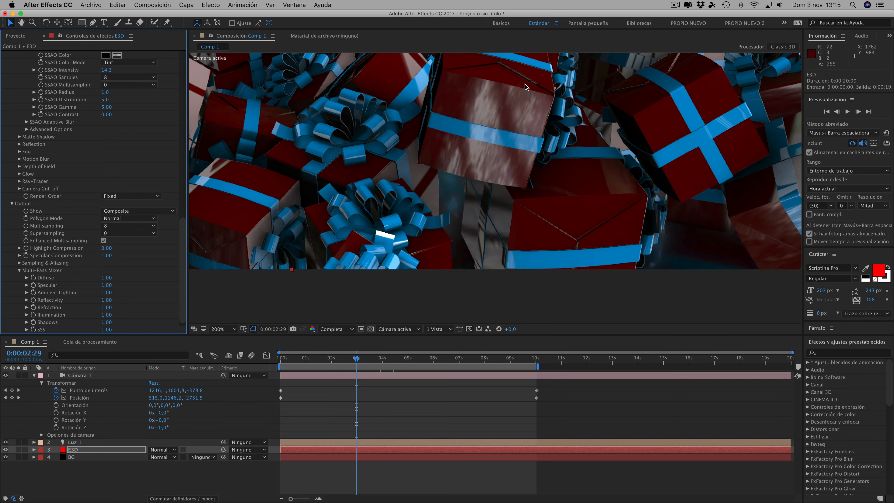
pyautogui.press('space')
pyautogui.moveTo(549, 80); pyautogui.dragTo(525, 144)
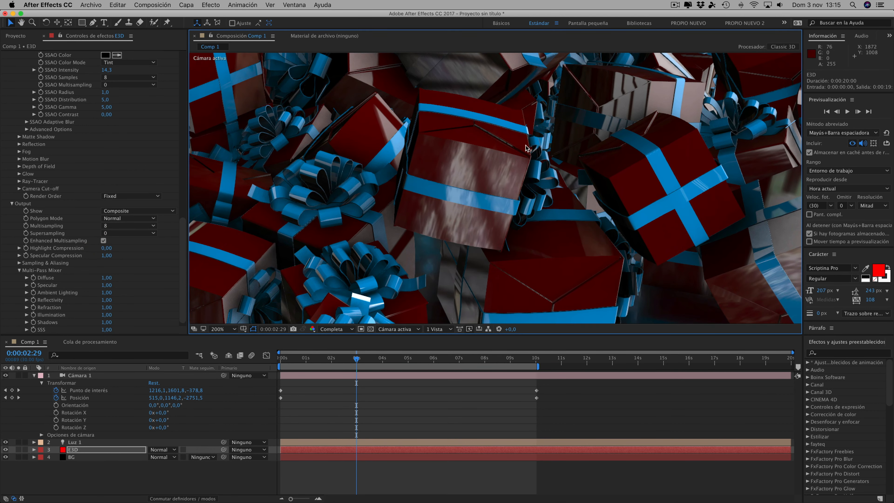
pyautogui.click(103, 241)
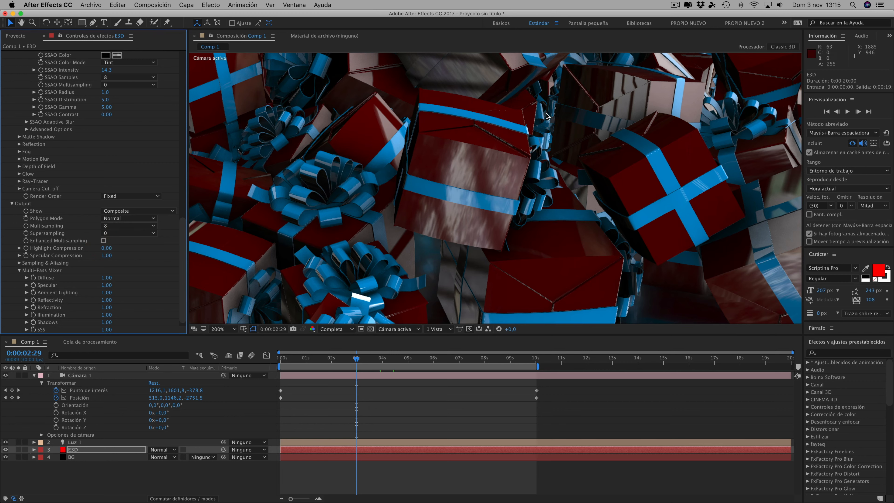
pyautogui.click(103, 240)
# Set FXAA Smoothing to 2 in the E3D Sampling & Aliasing settings and check the box edges
pyautogui.click(19, 262)
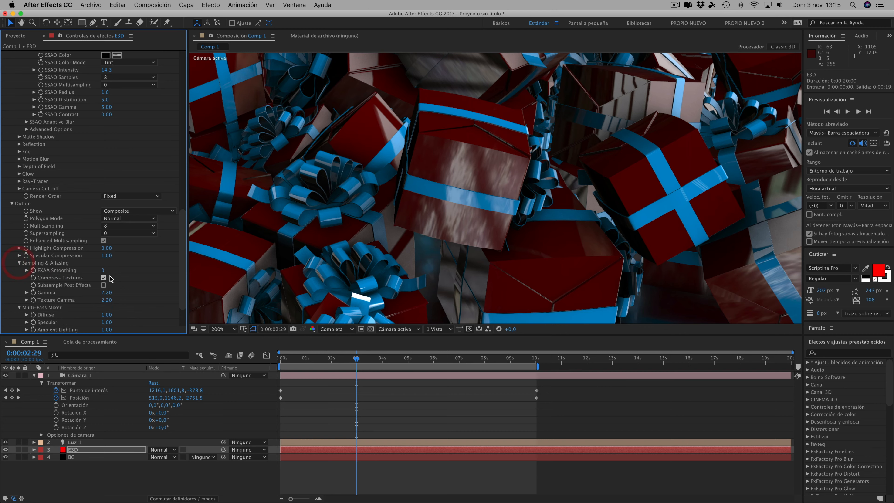
pyautogui.click(102, 270)
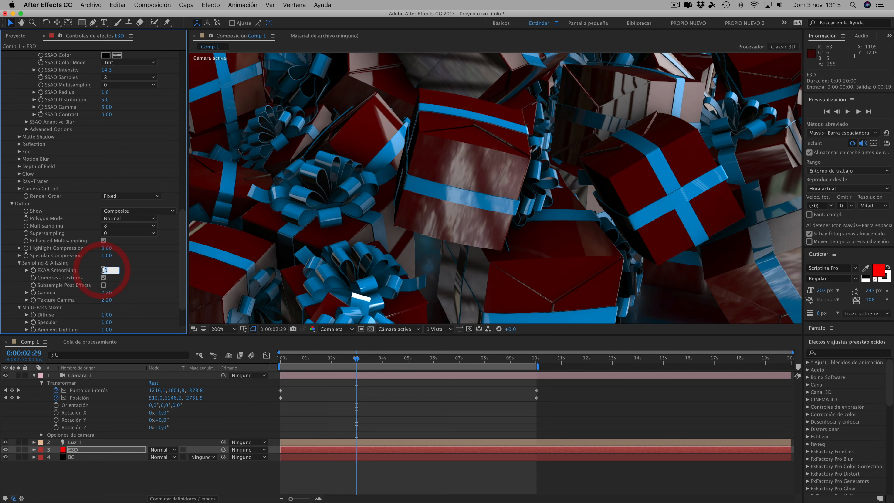
pyautogui.click(130, 270)
pyautogui.click(102, 270)
pyautogui.click(156, 274)
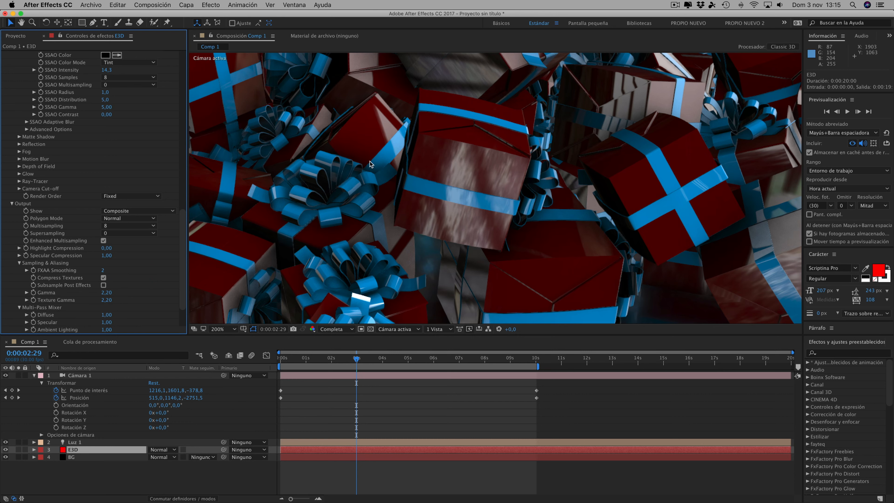
pyautogui.click(103, 271)
pyautogui.write('2')
pyautogui.click(425, 208)
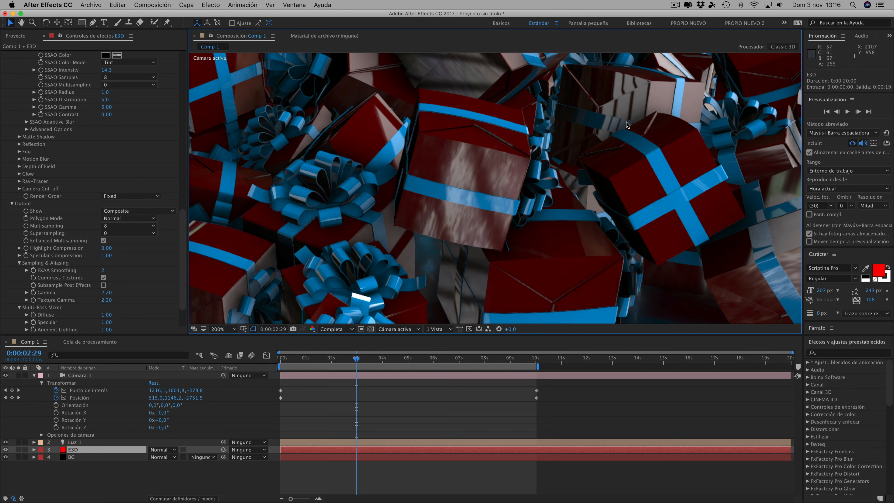
# Set FXAA Smoothing back to 0 and compare the box edges
pyautogui.click(103, 270)
pyautogui.write('0')
pyautogui.click(522, 147)
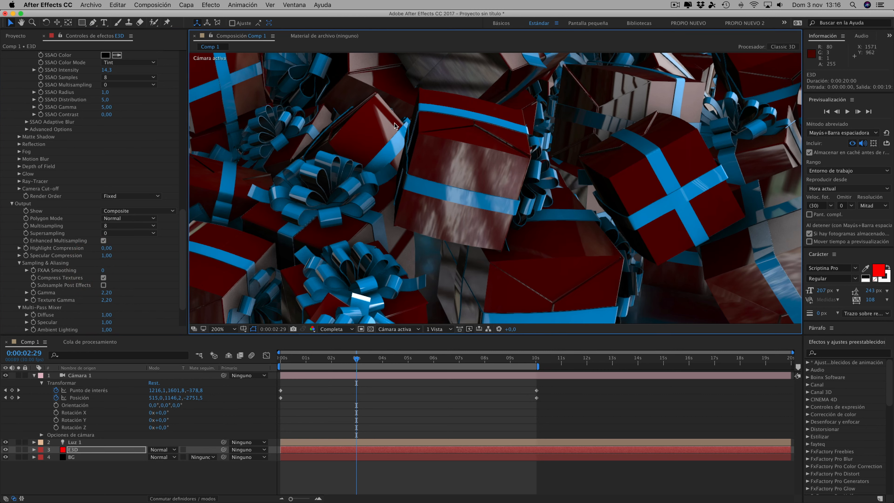
# Fit the whole composition in the viewer and check the frames at 0:00:02:06 and 0:00:01:15
pyautogui.click(218, 331)
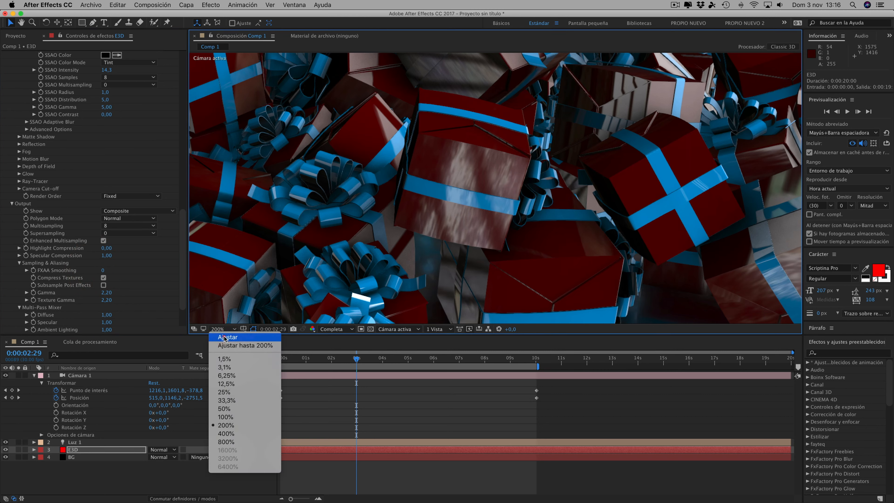
pyautogui.click(222, 338)
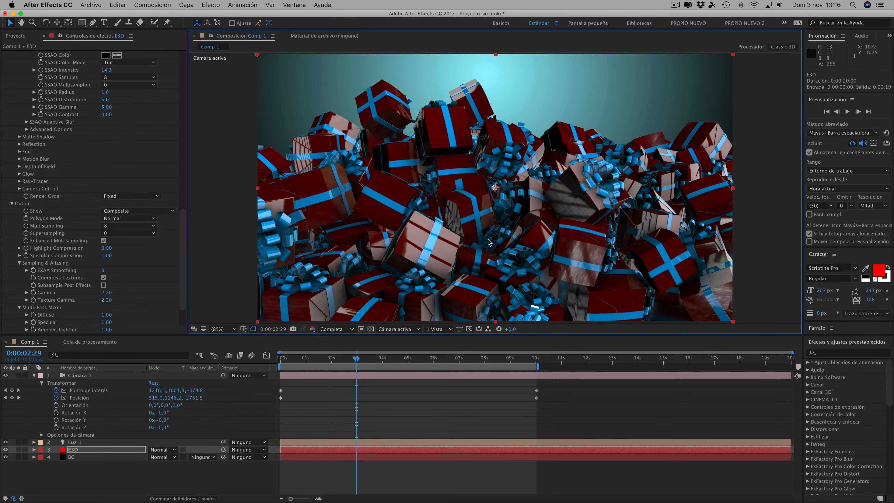
pyautogui.click(188, 266)
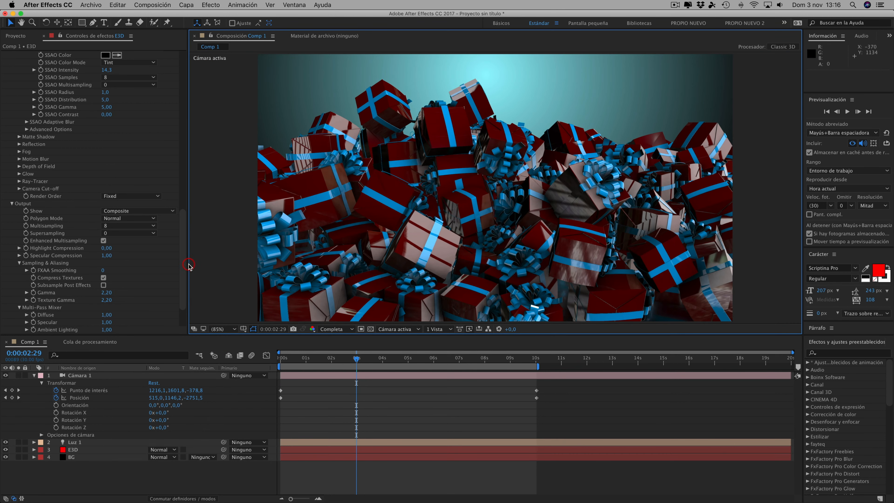
pyautogui.click(337, 357)
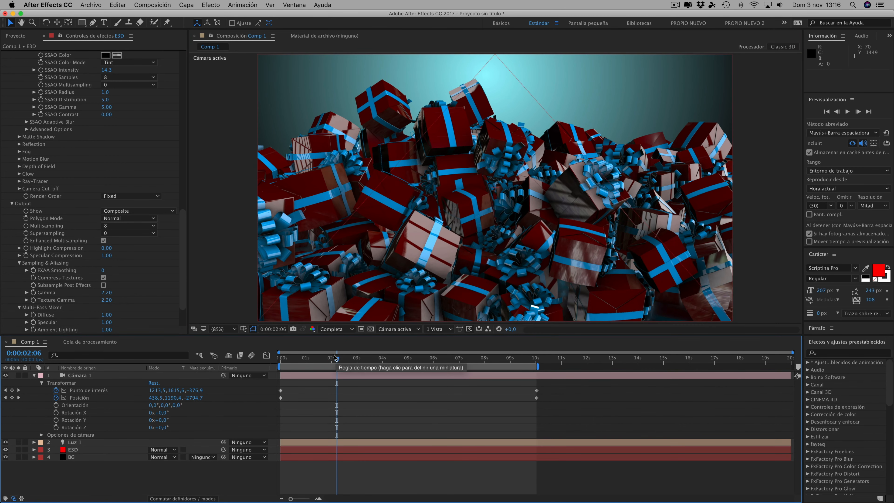
pyautogui.click(320, 358)
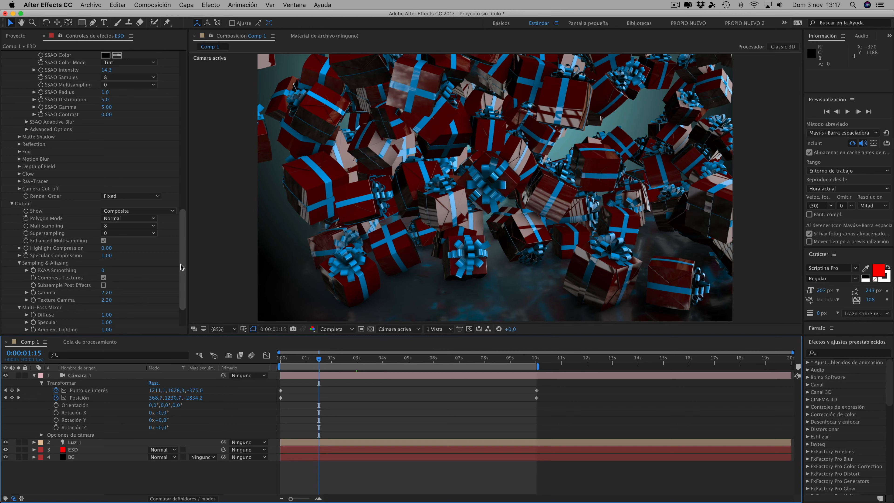
# Open Element's Scene Setup and raise the Box material's Environment Multiplier to 180%
pyautogui.scroll(-3, 181, 266)
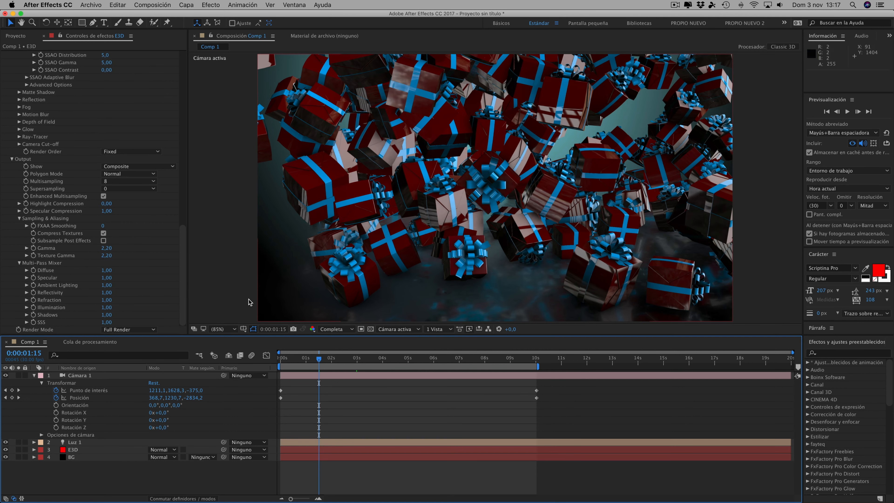
pyautogui.scroll(15, 184, 268)
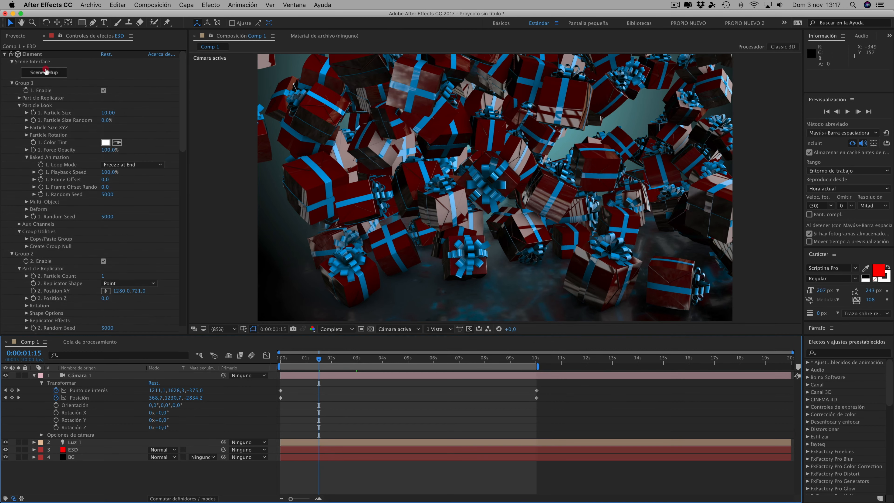
pyautogui.click(661, 202)
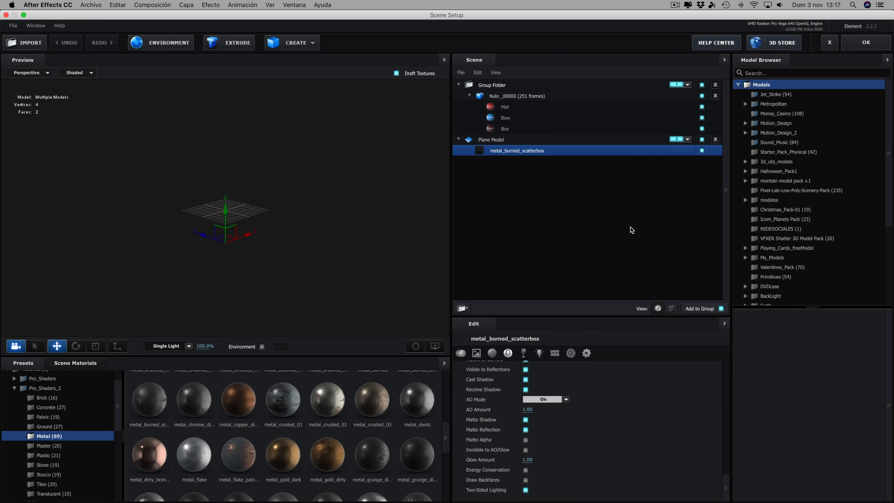
pyautogui.click(517, 96)
pyautogui.click(504, 128)
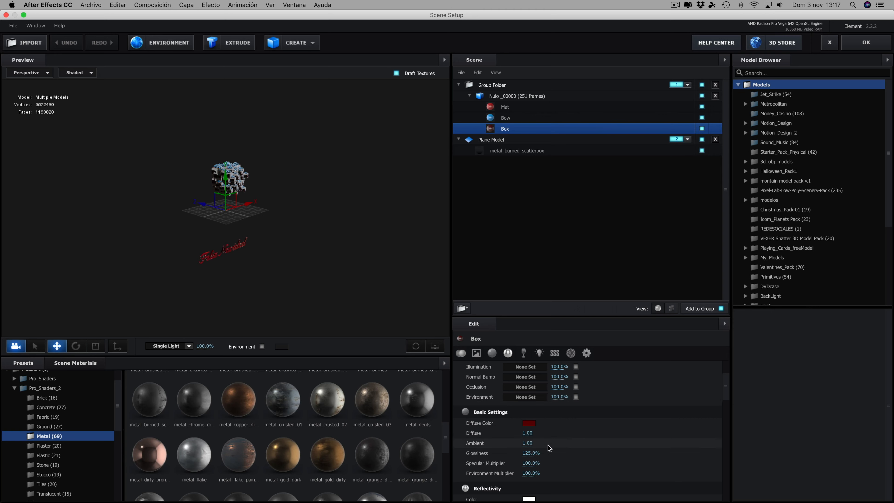
pyautogui.moveTo(531, 473); pyautogui.dragTo(537, 473)
pyautogui.scroll(6, 286, 227)
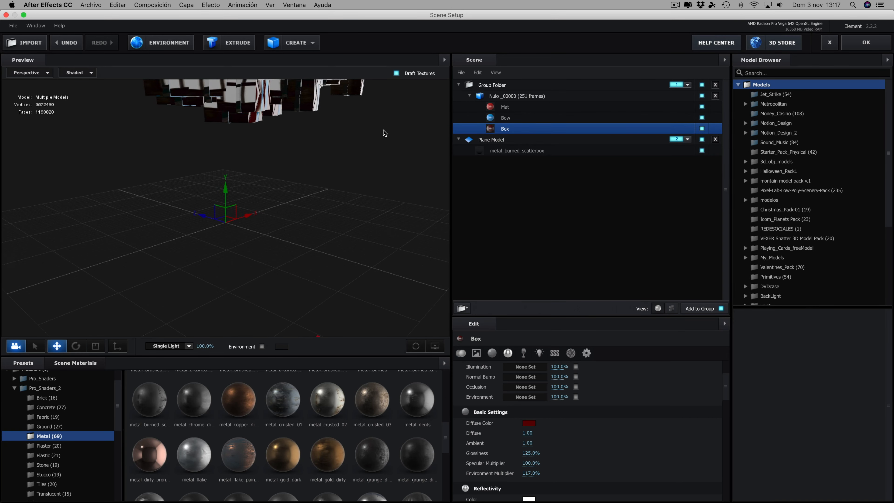
pyautogui.moveTo(377, 128); pyautogui.dragTo(381, 278)
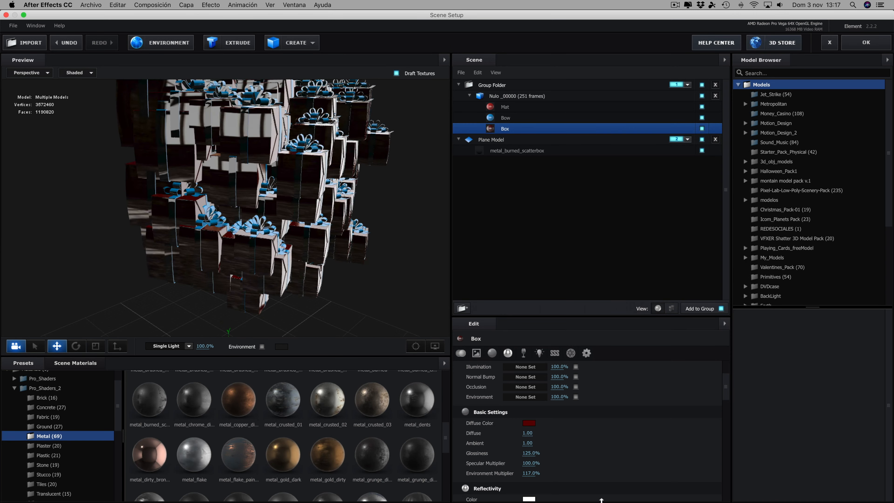
pyautogui.moveTo(529, 475)
pyautogui.mouseDown()
pyautogui.moveTo(562, 476)
pyautogui.moveTo(531, 473)
pyautogui.mouseUp()
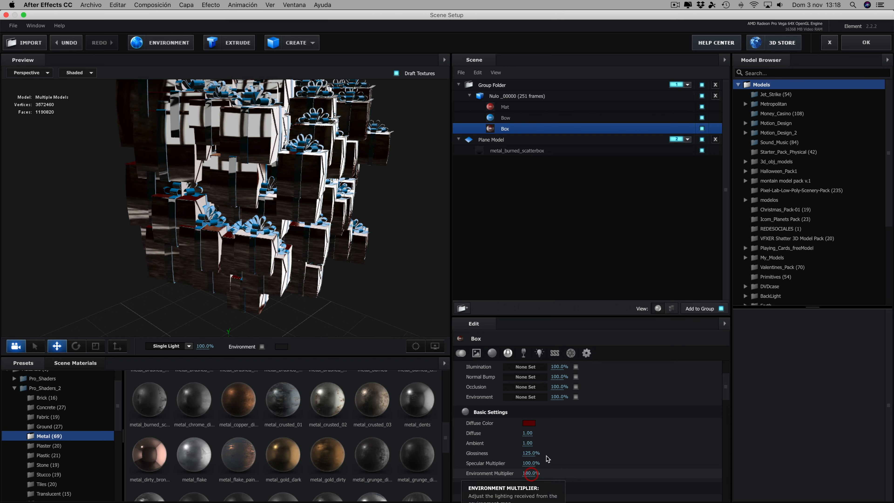
# Raise the Environment Multiplier to 168% for the Bow material and 162% for Mat, and accept the scene changes
pyautogui.click(500, 117)
pyautogui.moveTo(529, 472); pyautogui.dragTo(553, 468)
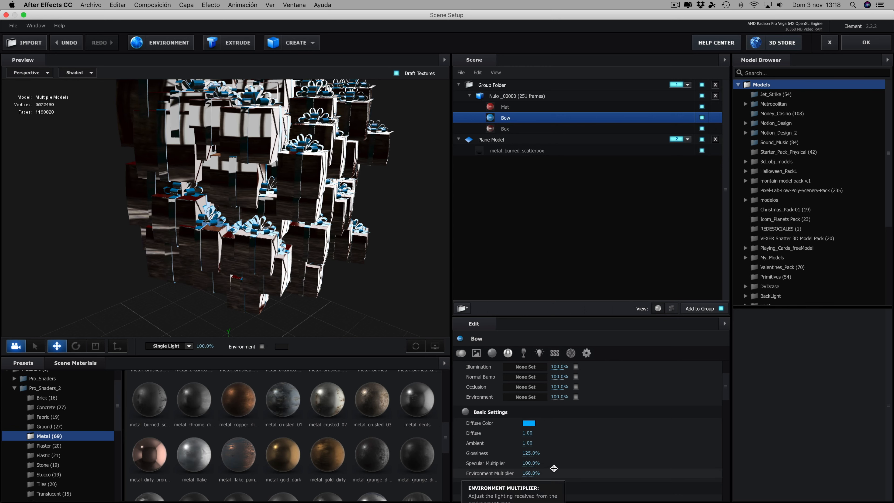
pyautogui.click(506, 107)
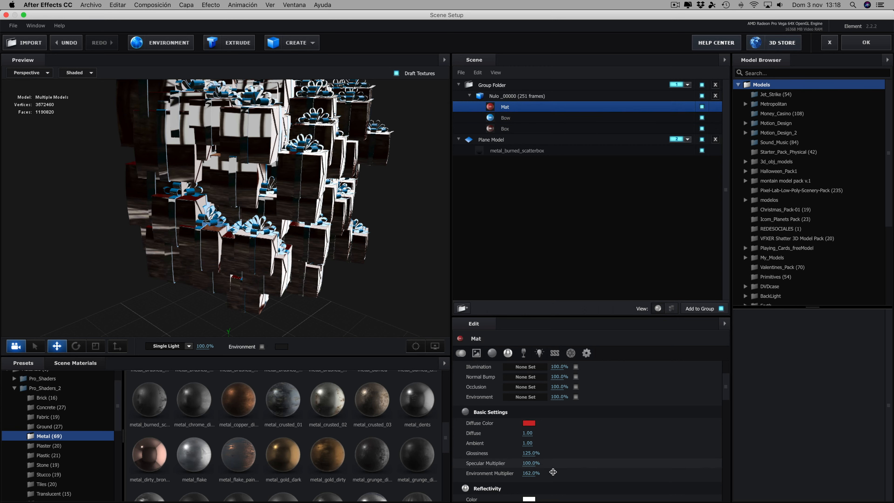
pyautogui.click(851, 48)
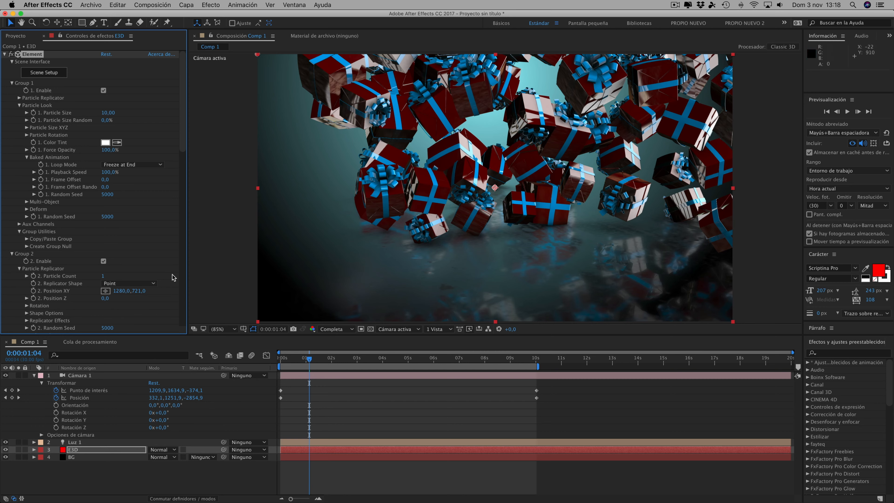
# Set Reflectivity to 1.50 in the E3D layer's Multi-Pass Mixer output settings
pyautogui.moveTo(183, 132); pyautogui.dragTo(187, 311)
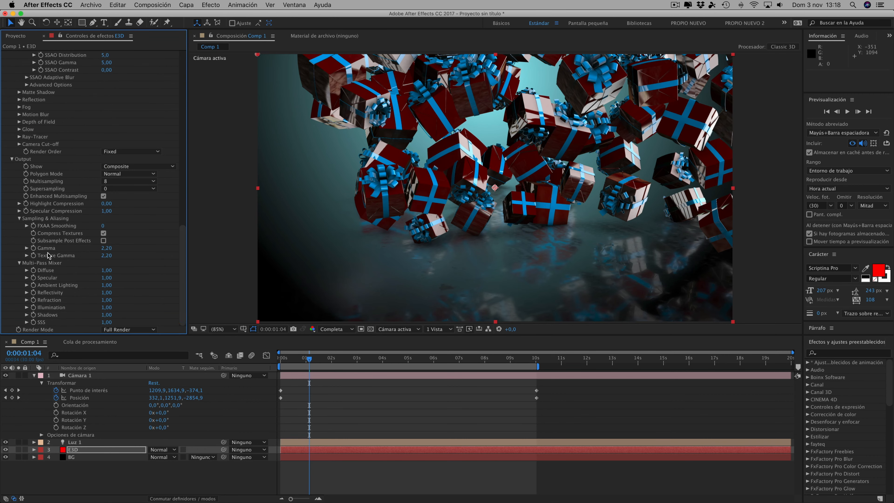
pyautogui.click(11, 159)
pyautogui.click(12, 323)
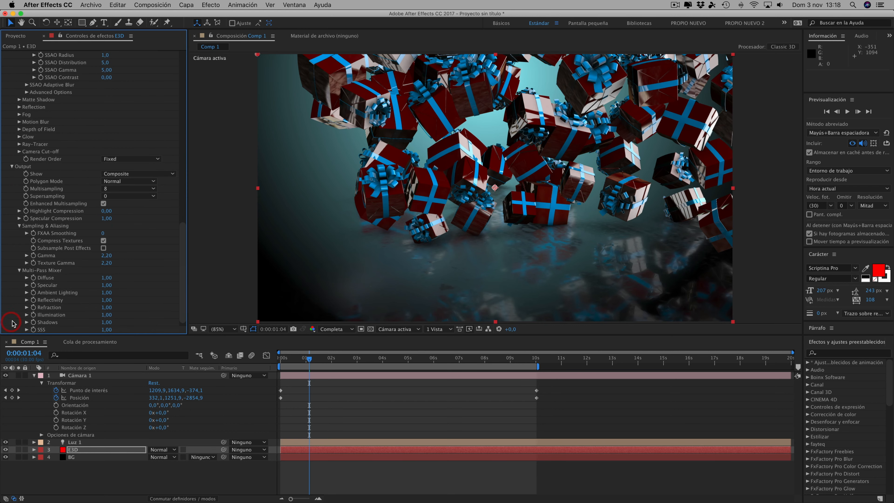
pyautogui.scroll(-1, 76, 278)
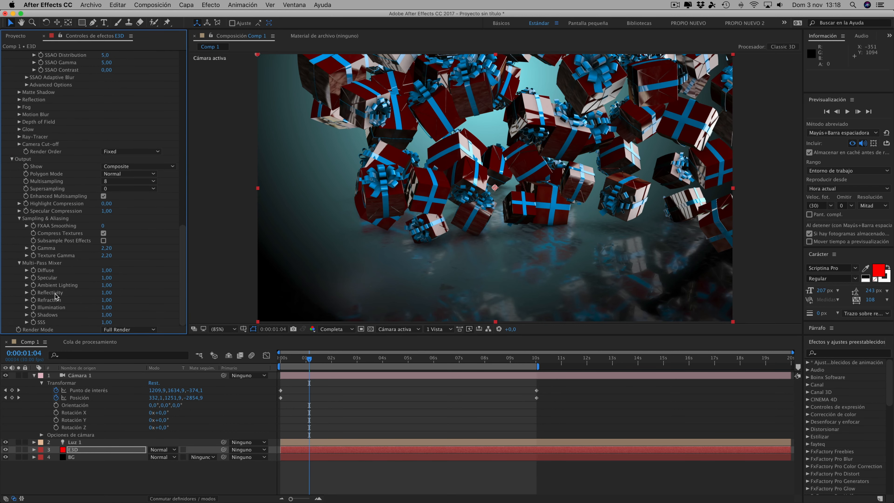
pyautogui.moveTo(107, 293)
pyautogui.mouseDown()
pyautogui.moveTo(141, 293)
pyautogui.moveTo(105, 292)
pyautogui.mouseUp()
pyautogui.moveTo(171, 293); pyautogui.dragTo(125, 289)
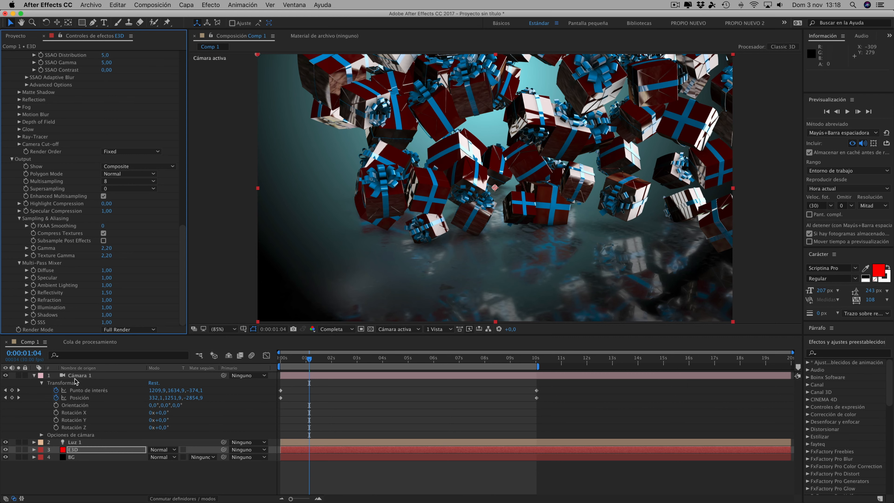
# Move Luz 1's point of interest to about 1337.8, 1882.1, -199.9 and its position to about 2057.9, 1568.6, -1051.3
pyautogui.click(80, 441)
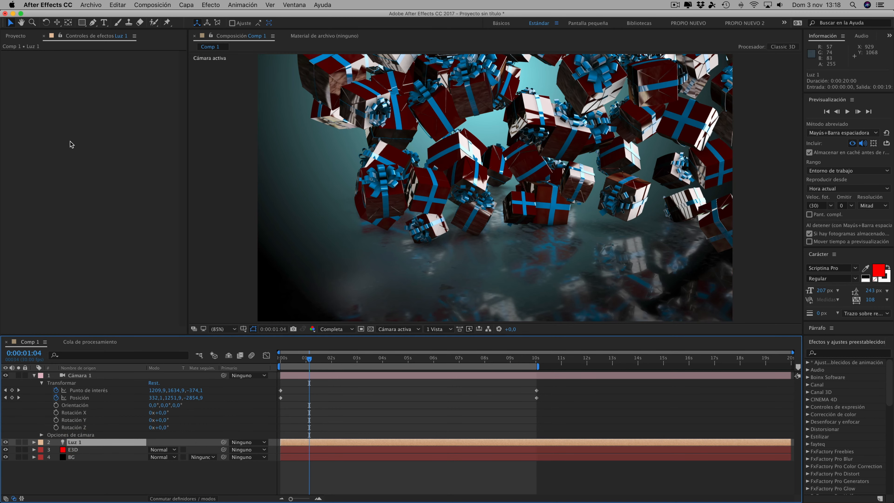
pyautogui.scroll(-4, 584, 193)
pyautogui.scroll(1, 589, 191)
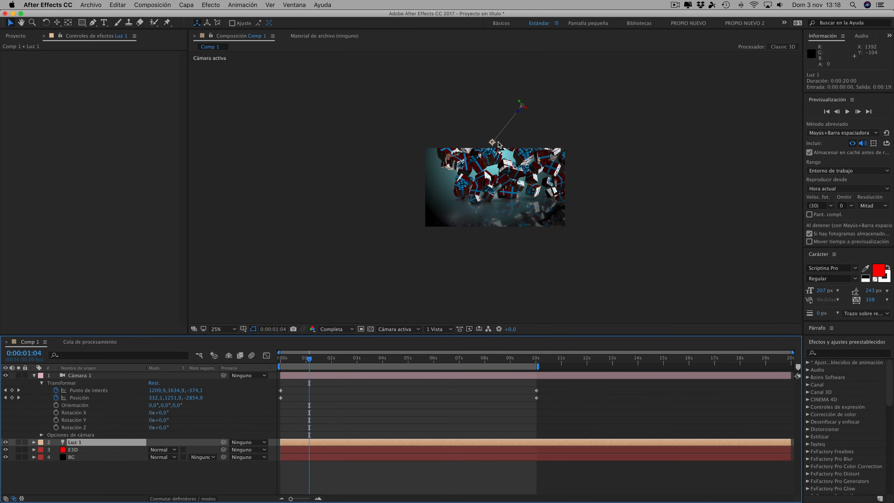
pyautogui.moveTo(493, 143); pyautogui.dragTo(498, 197)
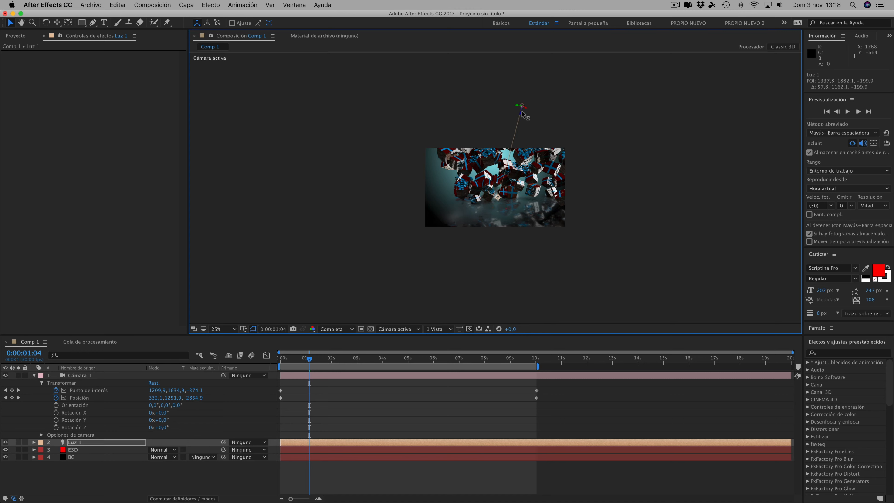
pyautogui.moveTo(529, 120); pyautogui.dragTo(556, 187)
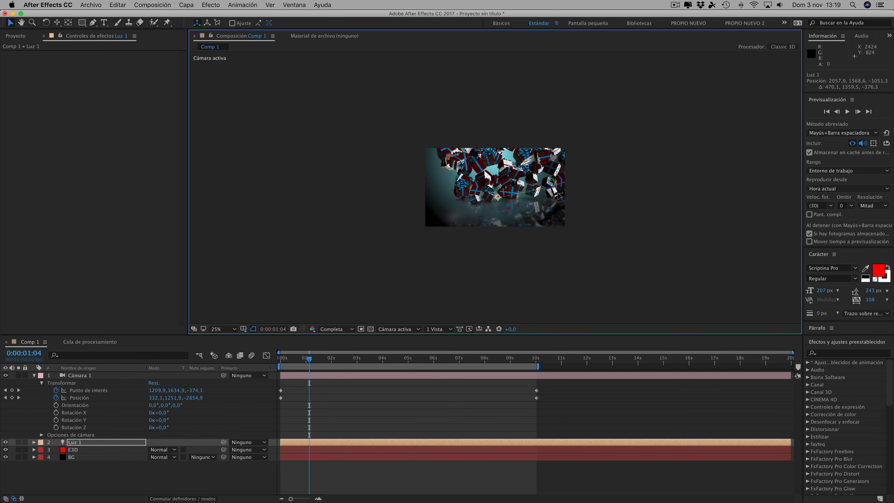
# Raise Luz 1's intensity to 198% and move its point of interest to about 1669.2, 1932.8, -325.0
pyautogui.scroll(3, 550, 203)
pyautogui.scroll(-2, 549, 203)
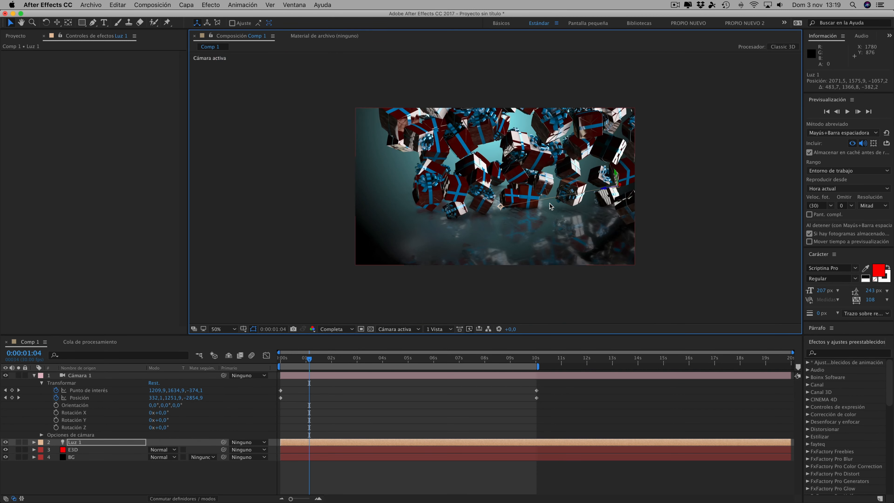
pyautogui.click(180, 6)
pyautogui.click(196, 25)
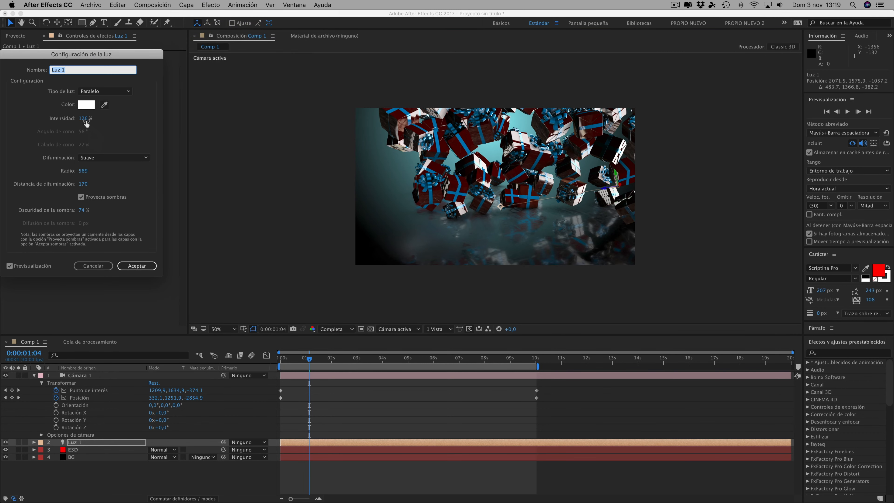
pyautogui.moveTo(86, 123); pyautogui.dragTo(164, 120)
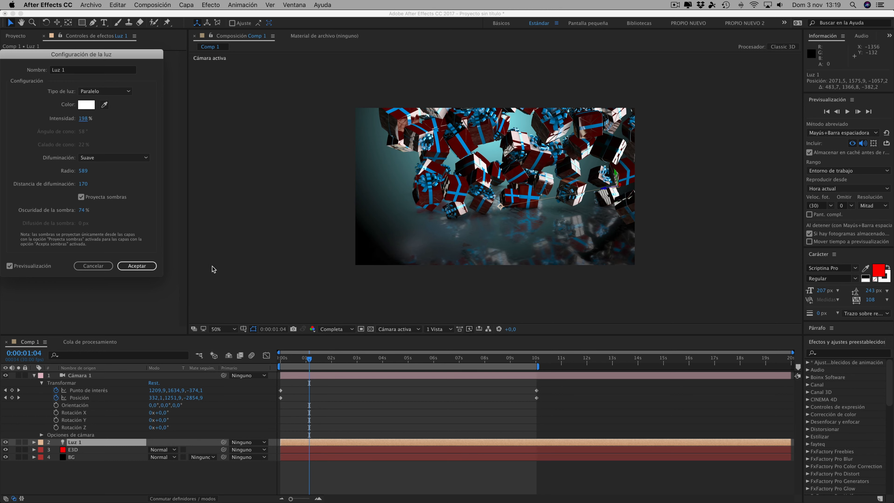
pyautogui.click(152, 265)
pyautogui.moveTo(527, 213)
pyautogui.mouseDown()
pyautogui.moveTo(517, 211)
pyautogui.moveTo(546, 213)
pyautogui.moveTo(537, 213)
pyautogui.mouseUp()
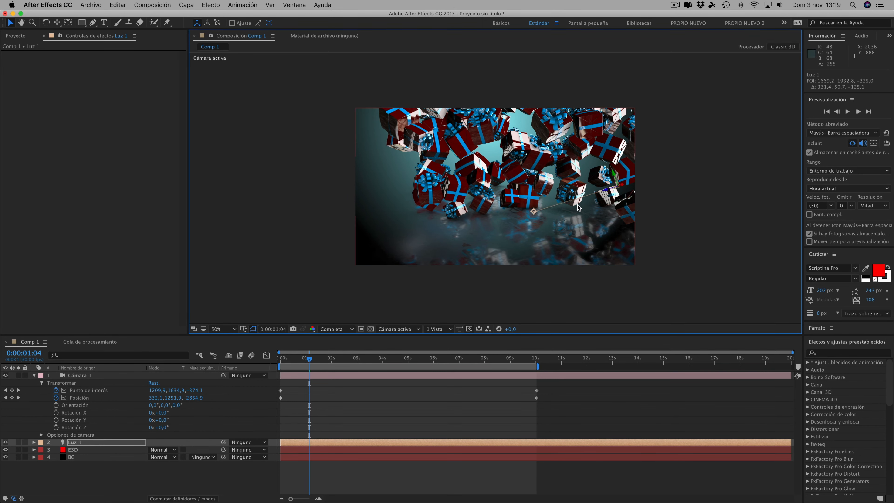
pyautogui.press('.')
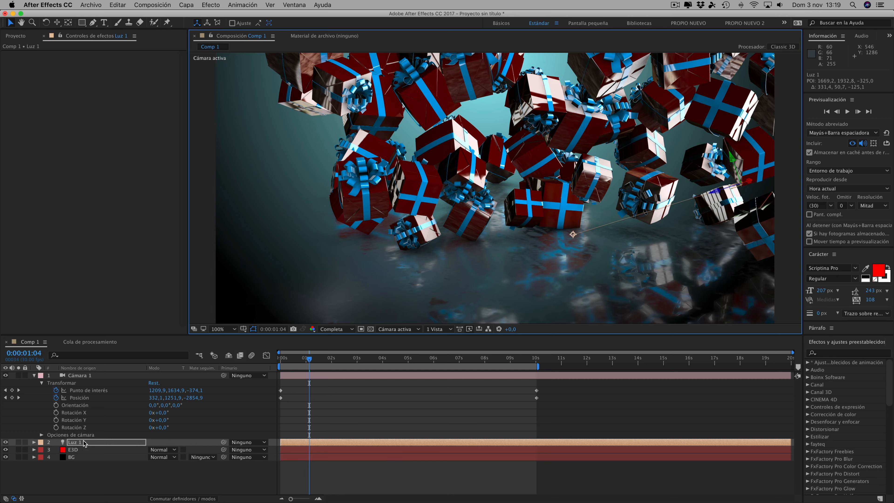
# Set Add Lighting to Dramatic in the E3D layer's Element lighting render settings
pyautogui.click(77, 450)
pyautogui.moveTo(184, 150); pyautogui.dragTo(184, 251)
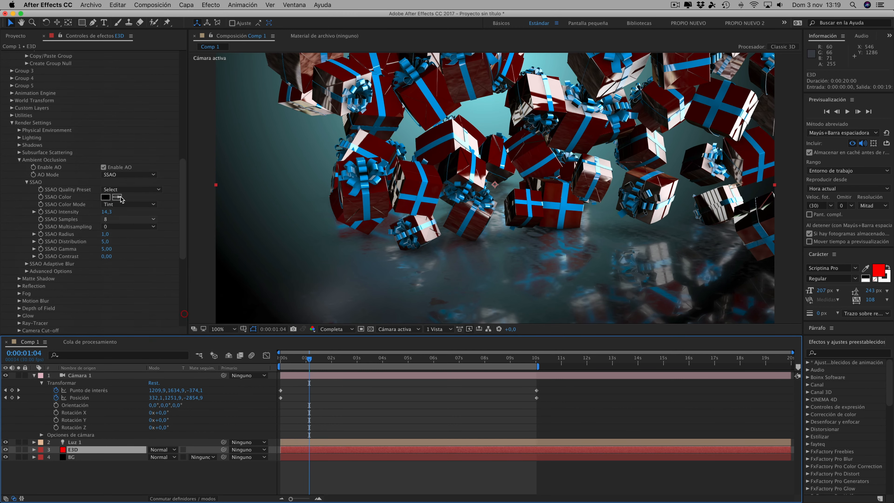
pyautogui.click(19, 138)
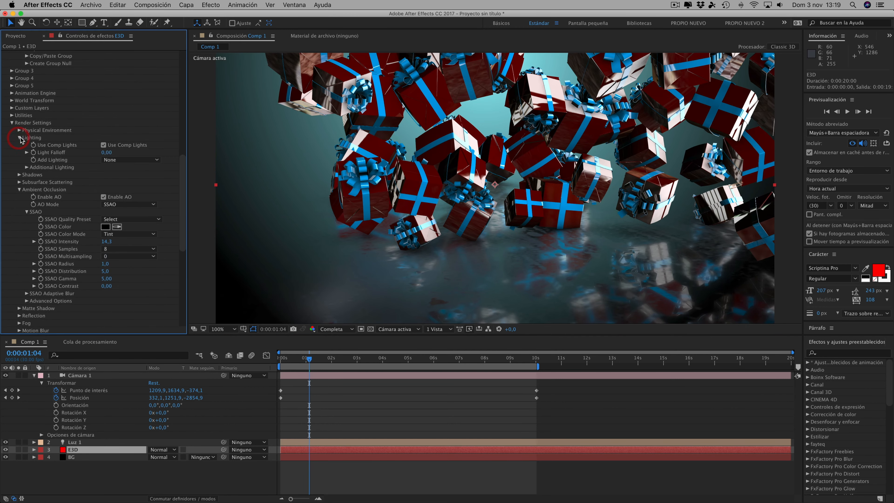
pyautogui.click(126, 159)
pyautogui.click(128, 178)
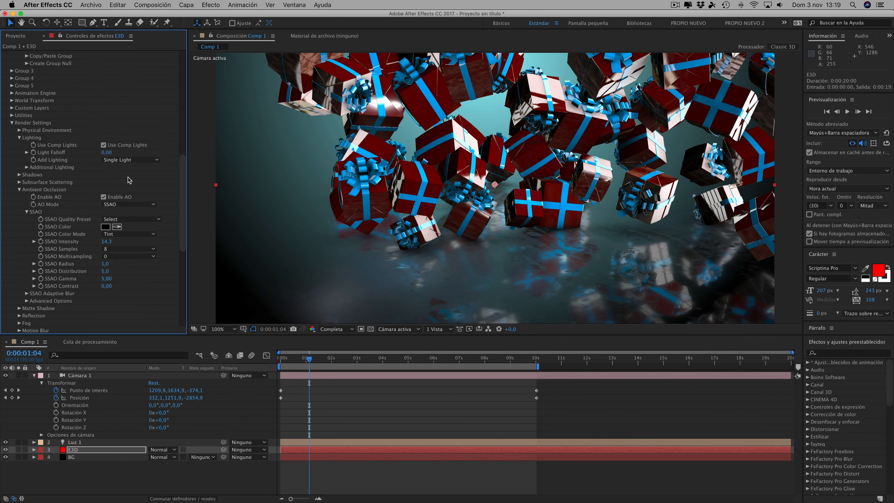
pyautogui.click(125, 160)
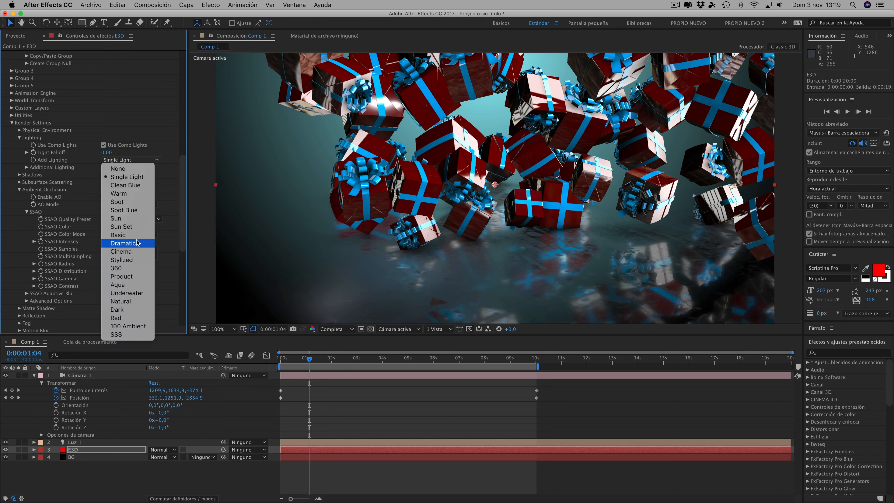
pyautogui.click(129, 246)
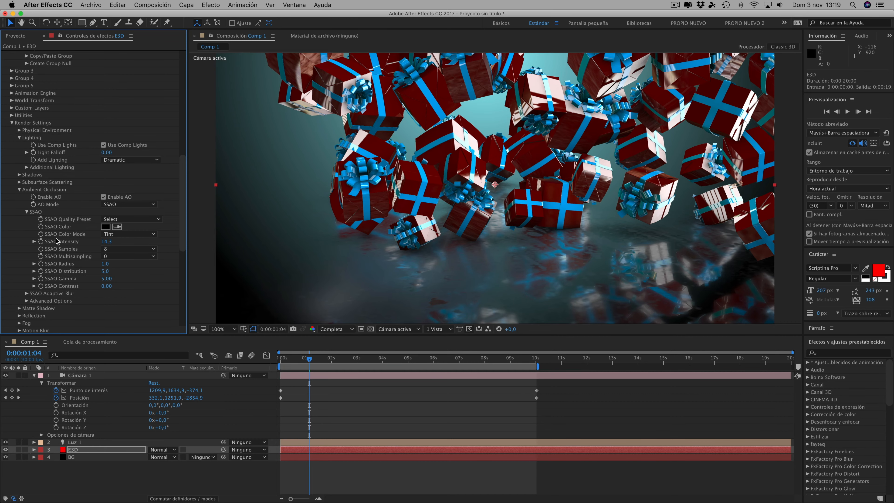
# Set the Physical Environment's Exposure to 1.02 and Gamma to 0.92
pyautogui.click(21, 130)
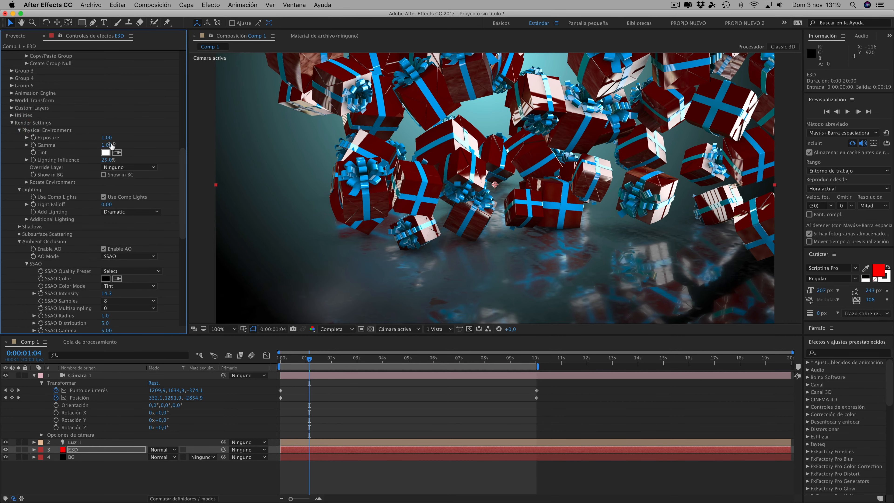
pyautogui.moveTo(107, 138)
pyautogui.mouseDown()
pyautogui.moveTo(132, 138)
pyautogui.moveTo(83, 137)
pyautogui.moveTo(103, 146)
pyautogui.mouseUp()
pyautogui.click(109, 145)
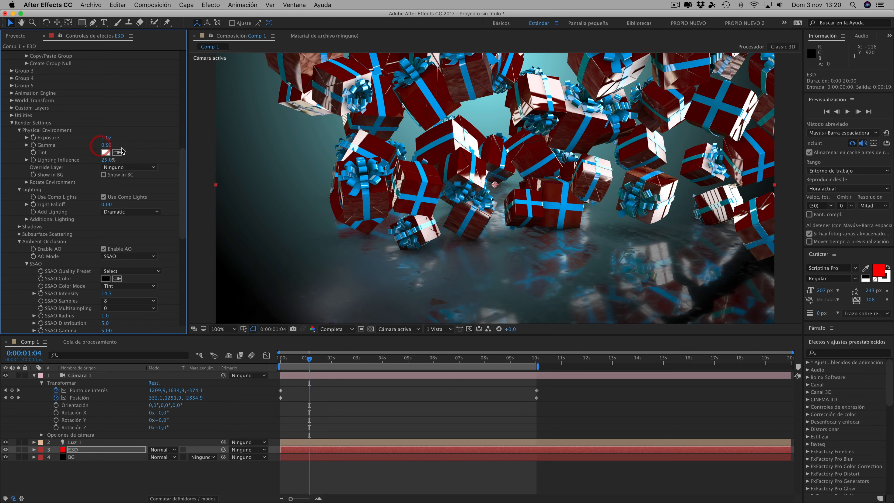
# Go to 0:00:03:25 and add an adjustment layer at the top of the layer stack, above Cámara 1
pyautogui.moveTo(185, 160); pyautogui.dragTo(190, 191)
pyautogui.click(342, 359)
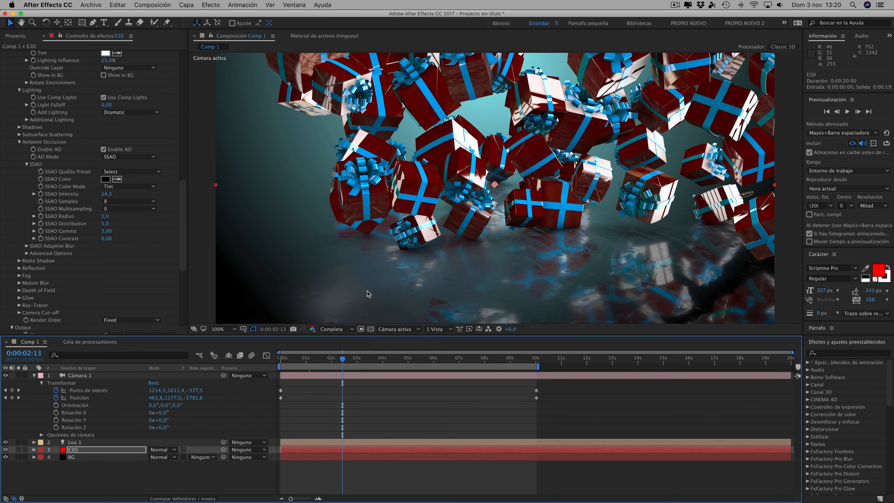
pyautogui.click(379, 359)
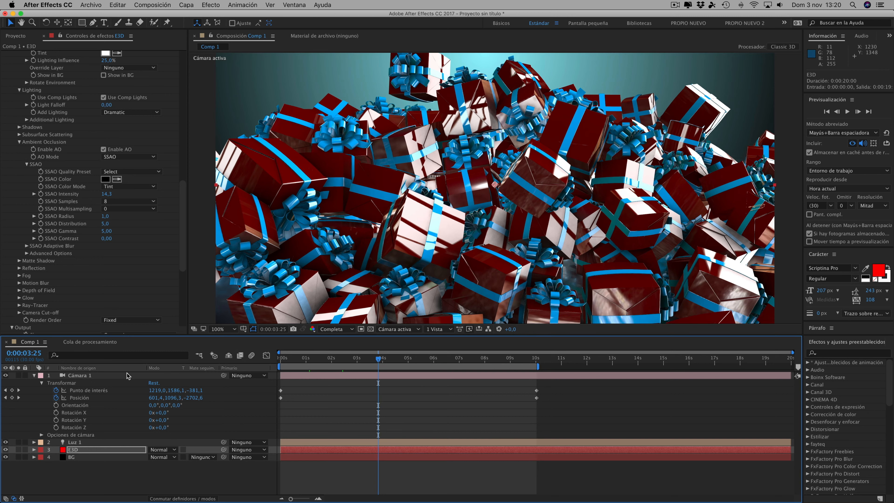
pyautogui.click(187, 5)
pyautogui.moveTo(322, 16)
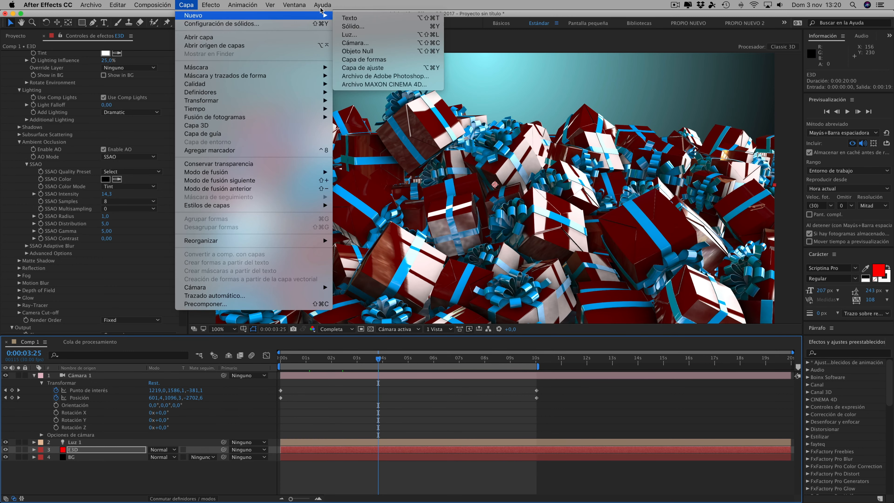
pyautogui.click(362, 68)
pyautogui.moveTo(85, 452); pyautogui.dragTo(94, 375)
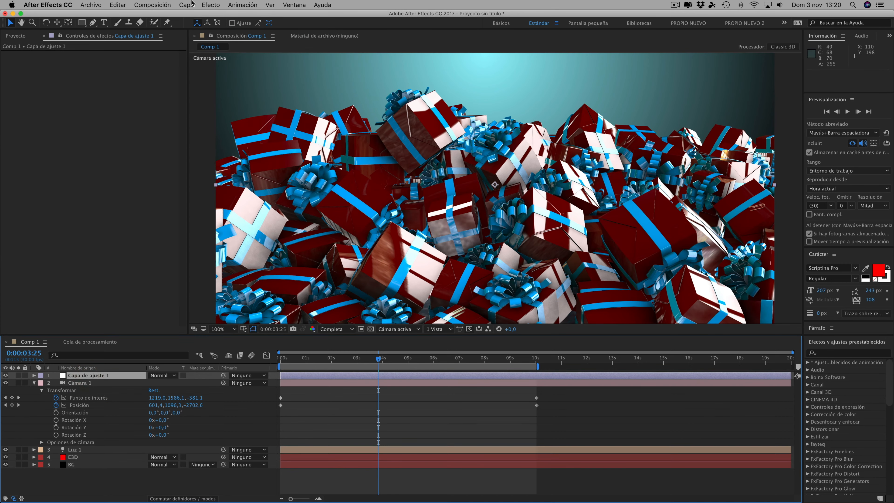
# Apply Curves to the adjustment layer and shape a gentle RGB contrast curve with raised highlights
pyautogui.click(210, 4)
pyautogui.moveTo(288, 95)
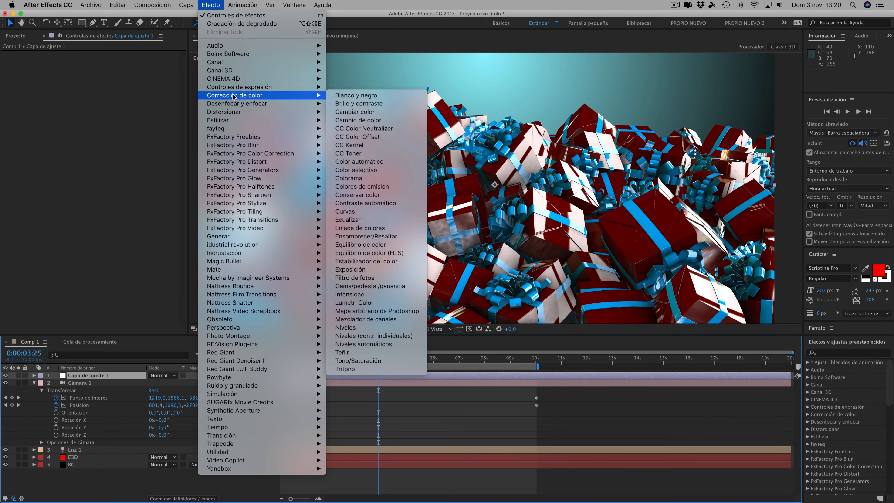
pyautogui.click(384, 211)
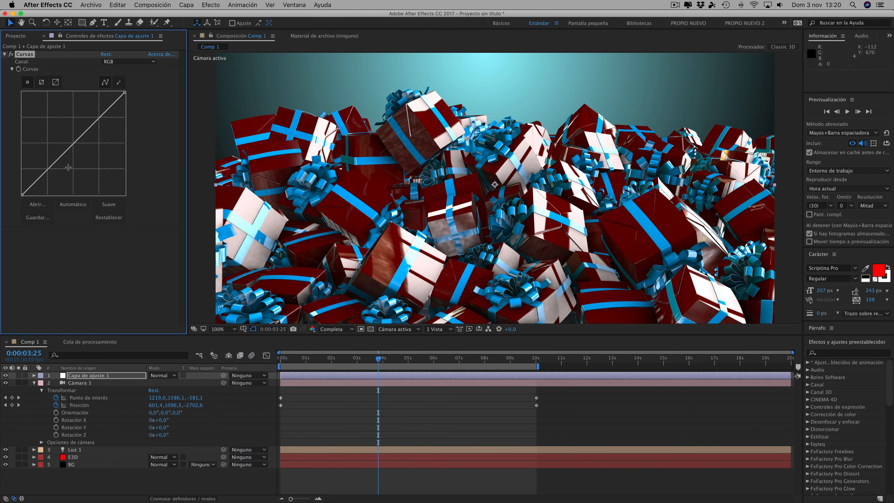
pyautogui.moveTo(42, 174); pyautogui.dragTo(44, 175)
pyautogui.moveTo(97, 126); pyautogui.dragTo(93, 118)
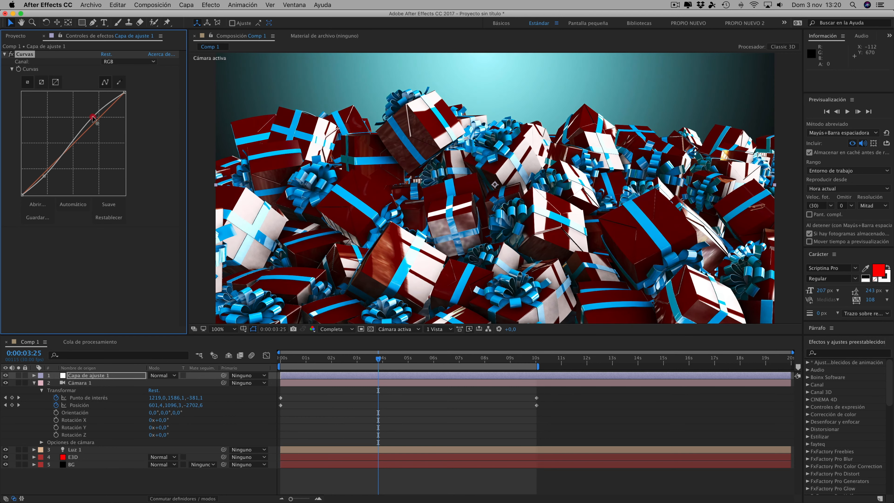
# Raise the blue curve in the highlights and shadows, and lift the red curve slightly in the highlights
pyautogui.click(127, 62)
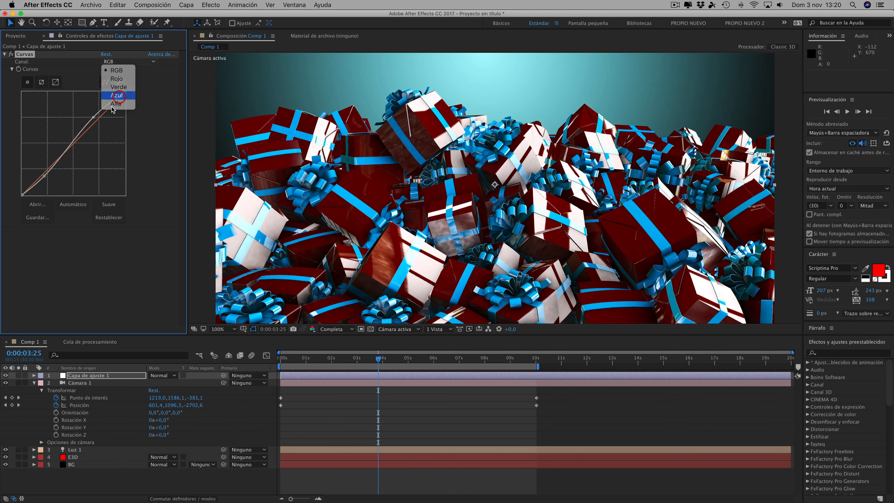
pyautogui.click(116, 95)
pyautogui.moveTo(106, 112); pyautogui.dragTo(103, 107)
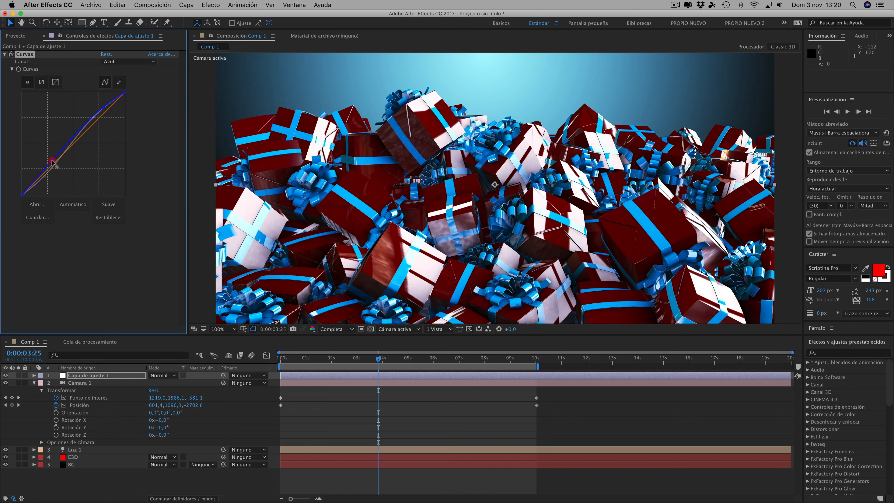
pyautogui.click(112, 64)
pyautogui.click(117, 79)
pyautogui.moveTo(107, 109); pyautogui.dragTo(106, 108)
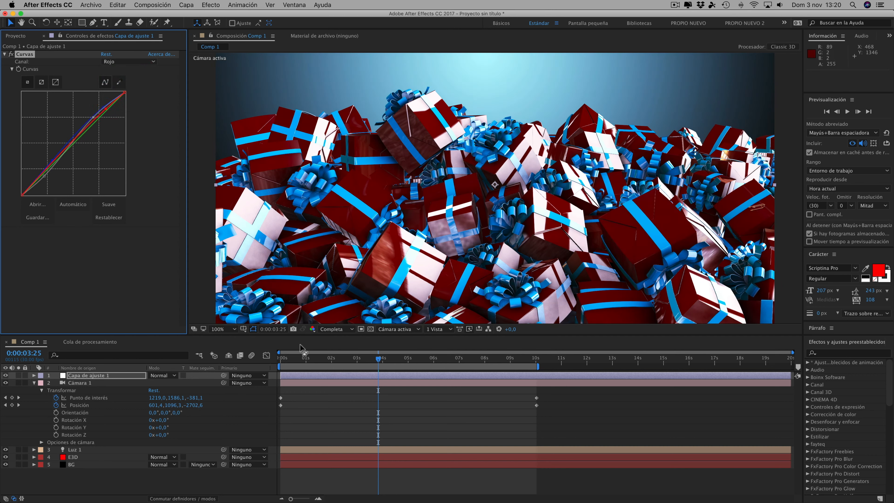
# Check the graded image at 0:00:00:24, 0:00:04:19 and 0:00:06:20
pyautogui.click(301, 360)
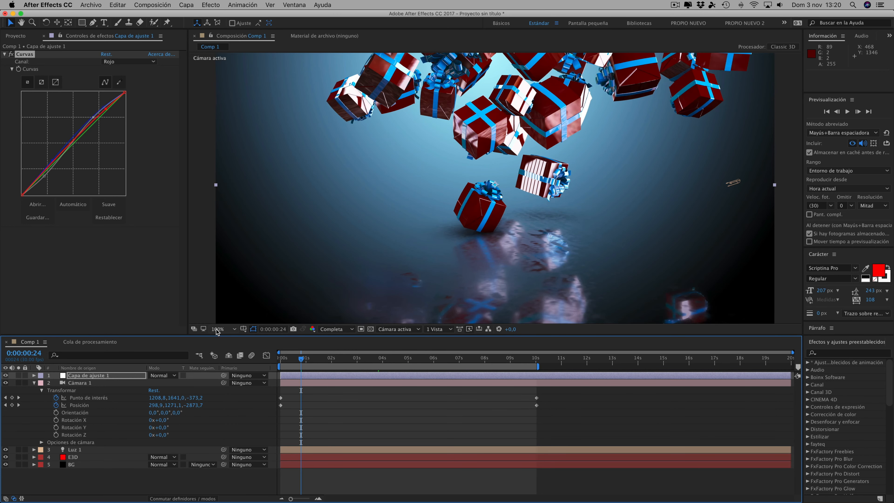
pyautogui.click(346, 356)
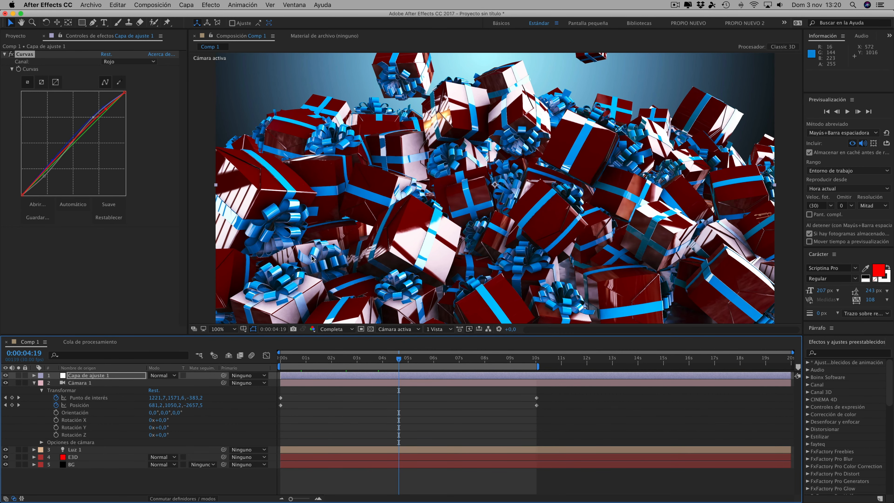
pyautogui.click(450, 360)
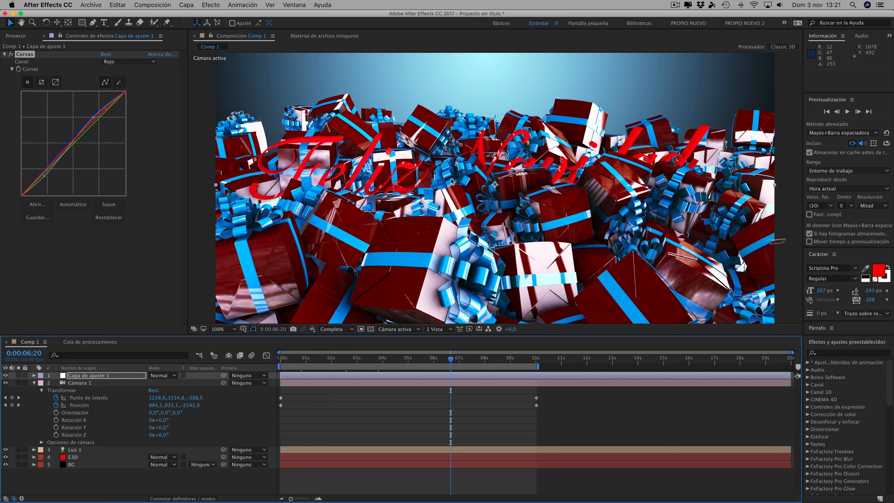
# Darken the Box material's dark red diffuse color slightly in Element's Scene Setup and accept the scene changes
pyautogui.click(74, 457)
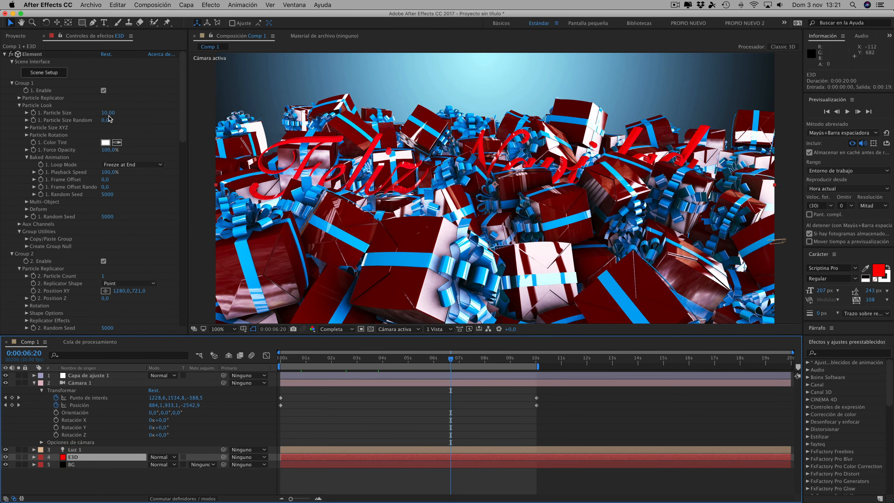
pyautogui.click(48, 72)
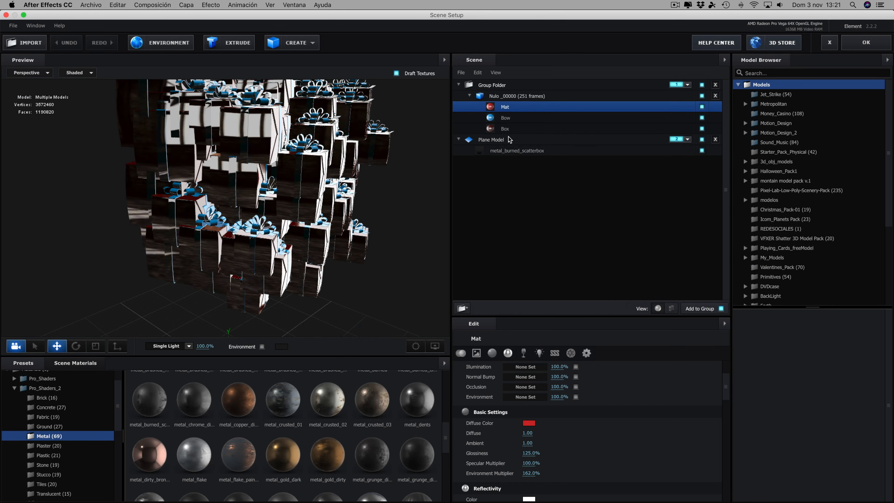
pyautogui.click(506, 128)
pyautogui.click(532, 421)
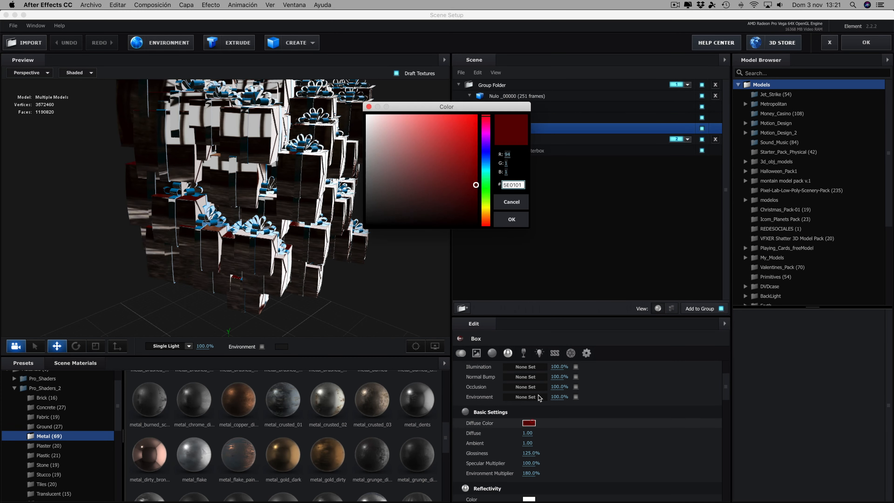
pyautogui.moveTo(475, 186); pyautogui.dragTo(474, 189)
pyautogui.click(511, 219)
pyautogui.click(848, 44)
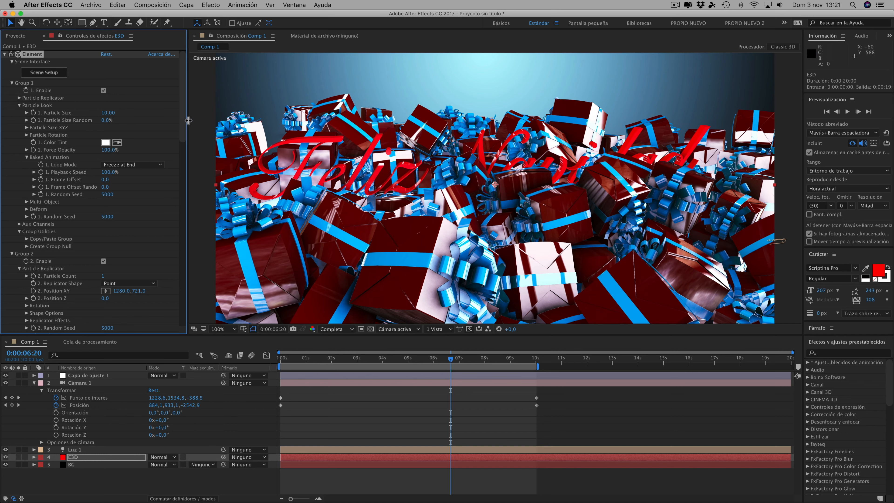
# Set Element's Y Rotation Environment to 20°, keeping X at 0°, and check the frames at 0:00:01:29 and 0:00:08:09
pyautogui.scroll(-3, 181, 143)
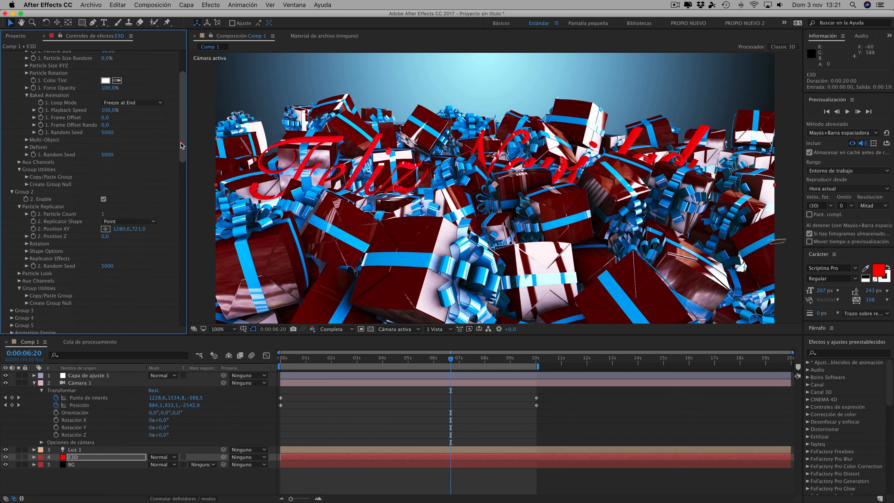
pyautogui.scroll(-11, 181, 145)
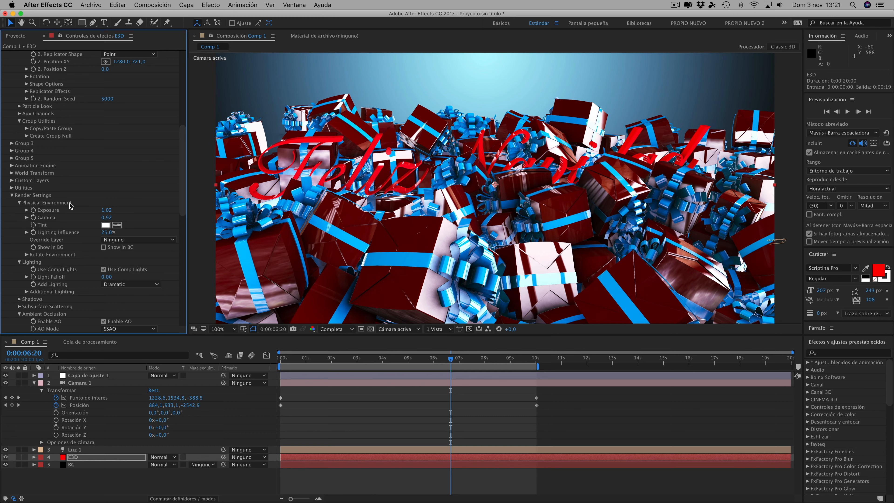
pyautogui.click(27, 254)
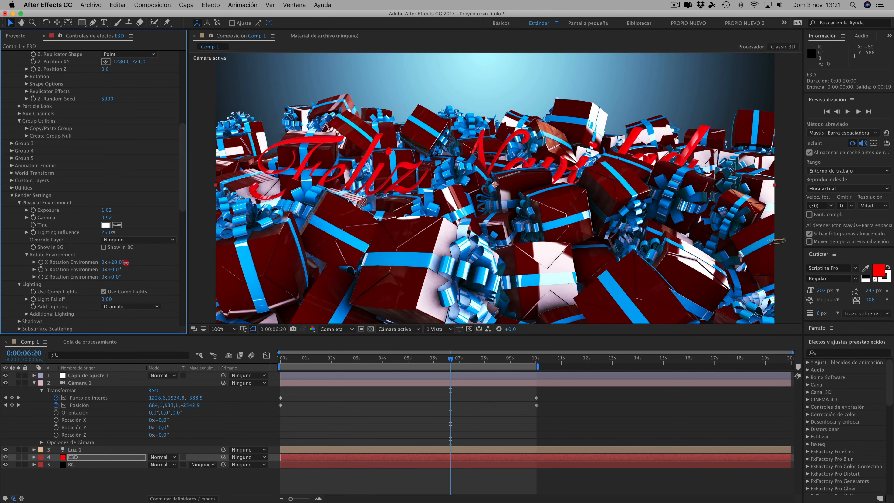
pyautogui.moveTo(138, 262)
pyautogui.mouseDown()
pyautogui.moveTo(111, 262)
pyautogui.moveTo(113, 270)
pyautogui.moveTo(154, 271)
pyautogui.moveTo(122, 269)
pyautogui.mouseUp()
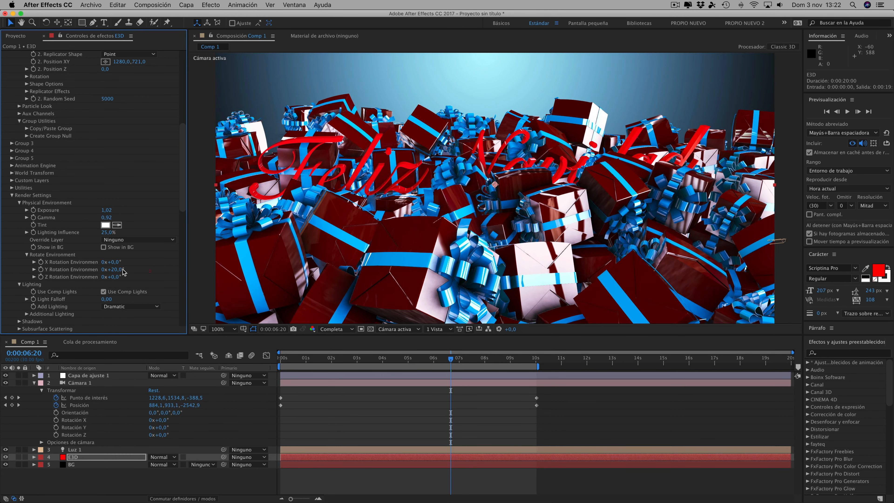
pyautogui.click(330, 359)
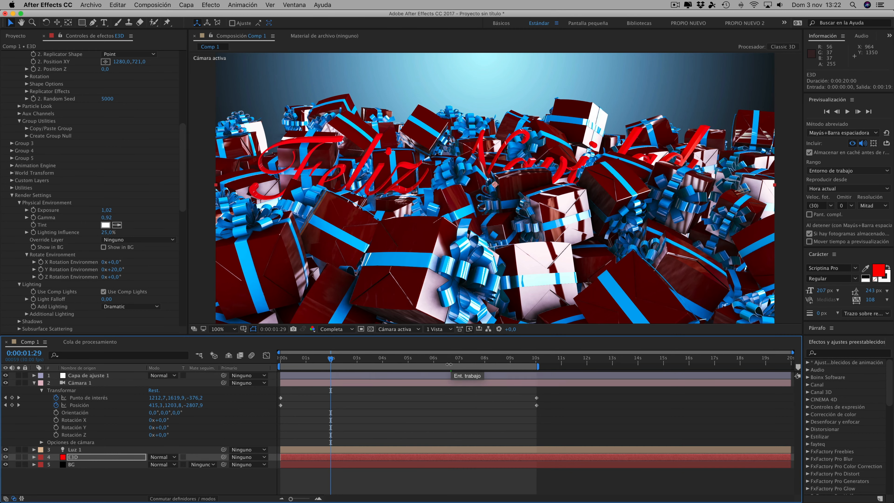
pyautogui.click(493, 359)
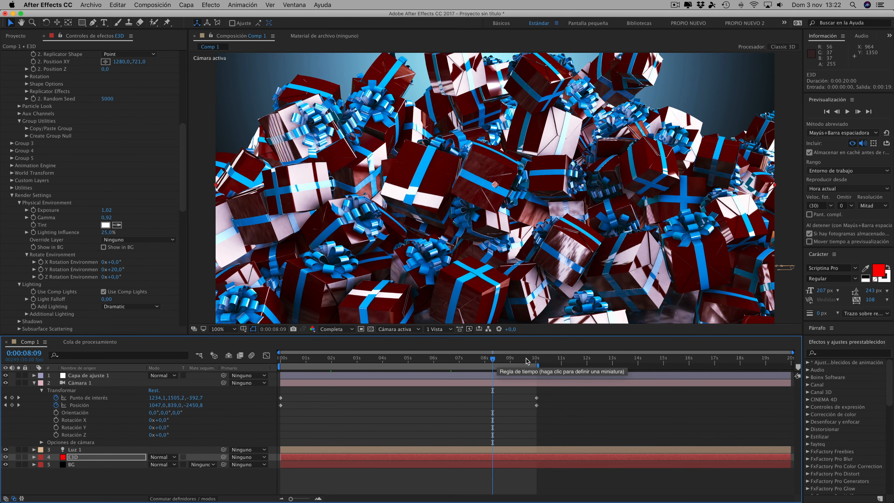
# Check the frames at 0:00:09:19, 0:00:09:28 and 0:00:00:14, and the first frame of the animation
pyautogui.click(527, 360)
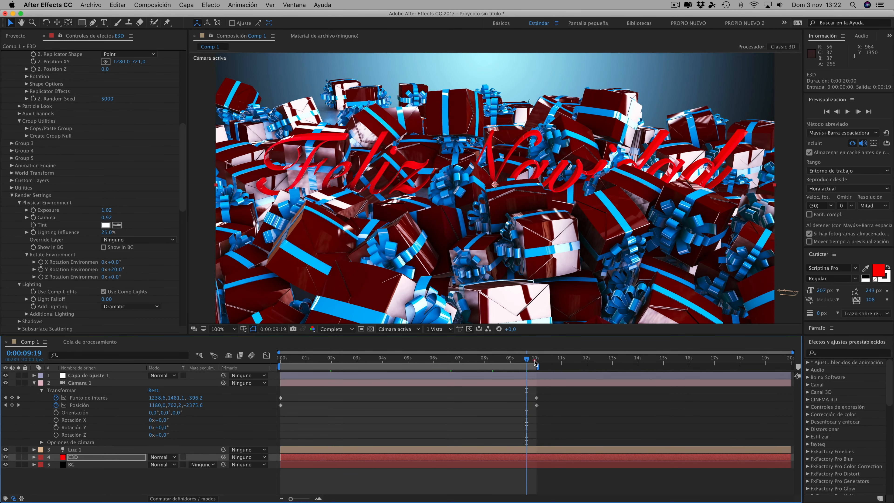
pyautogui.click(534, 360)
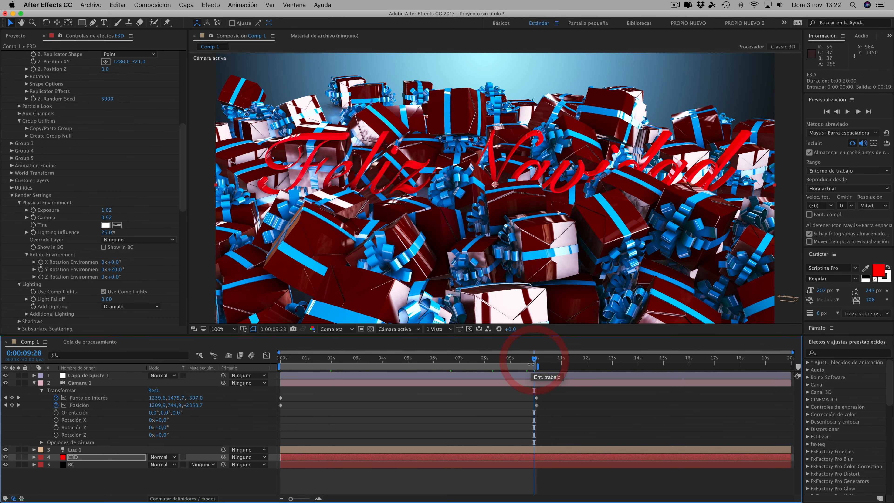
pyautogui.click(292, 360)
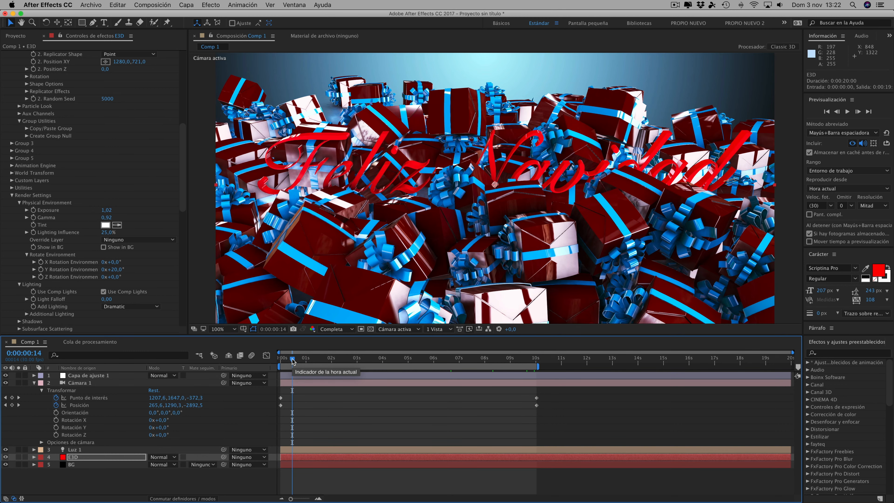
pyautogui.moveTo(292, 359); pyautogui.dragTo(280, 360)
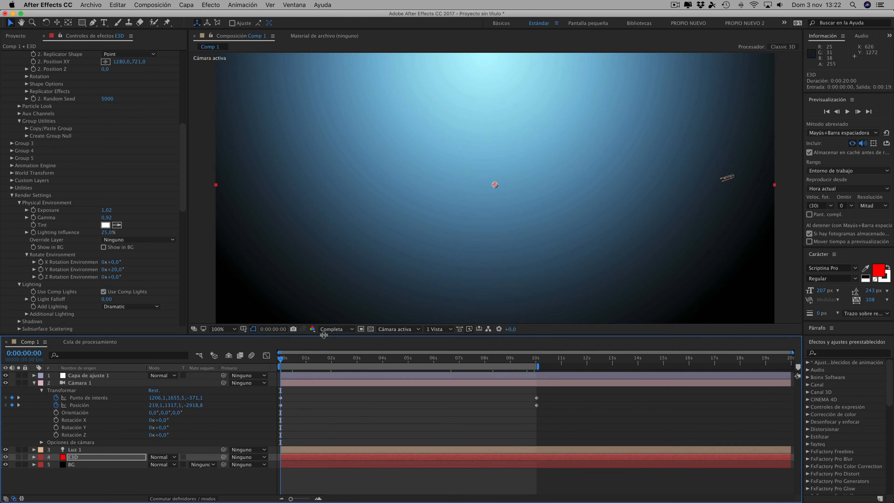
# Trim the start of the work area to 0:00:00:18, where the first gift box is falling towards the floor
pyautogui.click(301, 361)
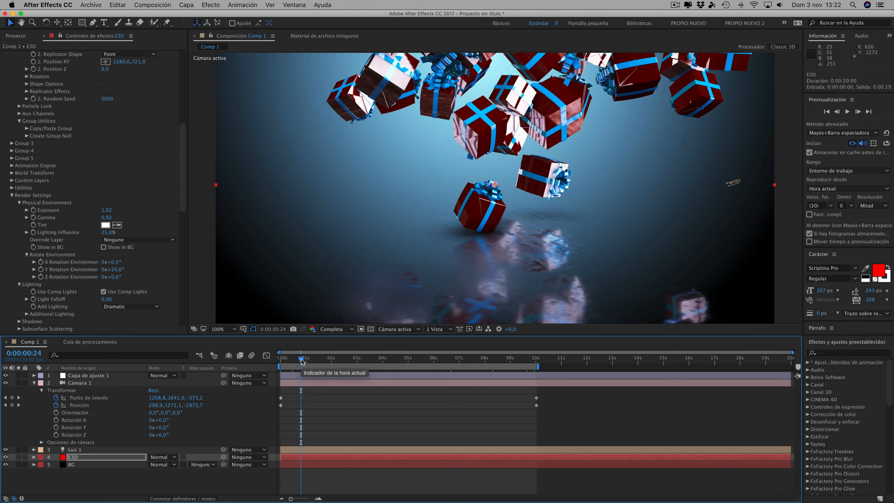
pyautogui.moveTo(301, 361); pyautogui.dragTo(296, 360)
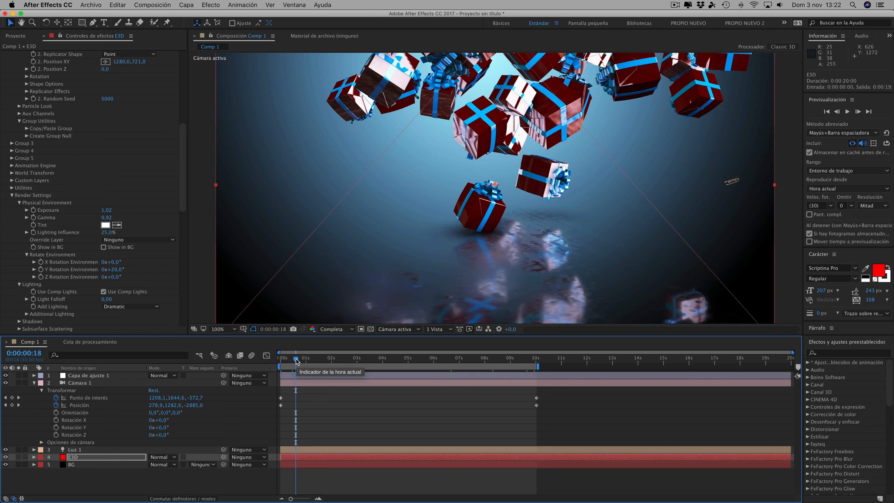
pyautogui.moveTo(296, 361); pyautogui.dragTo(293, 360)
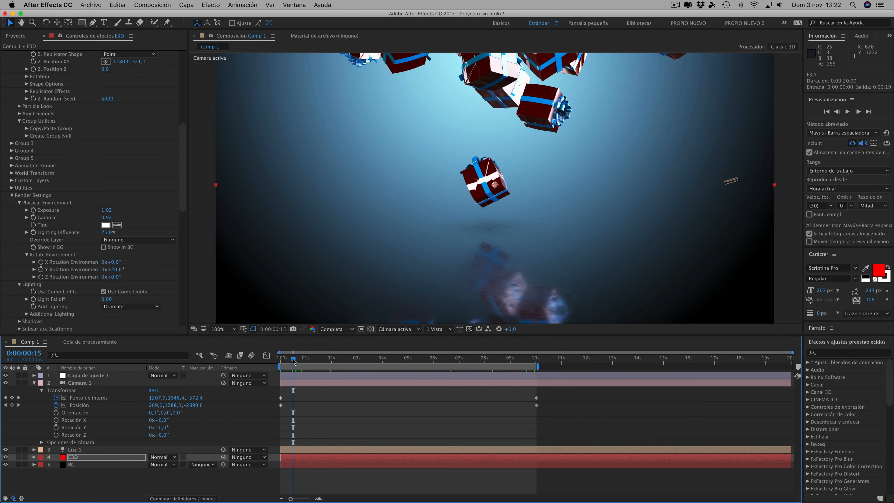
pyautogui.moveTo(280, 366); pyautogui.dragTo(296, 359)
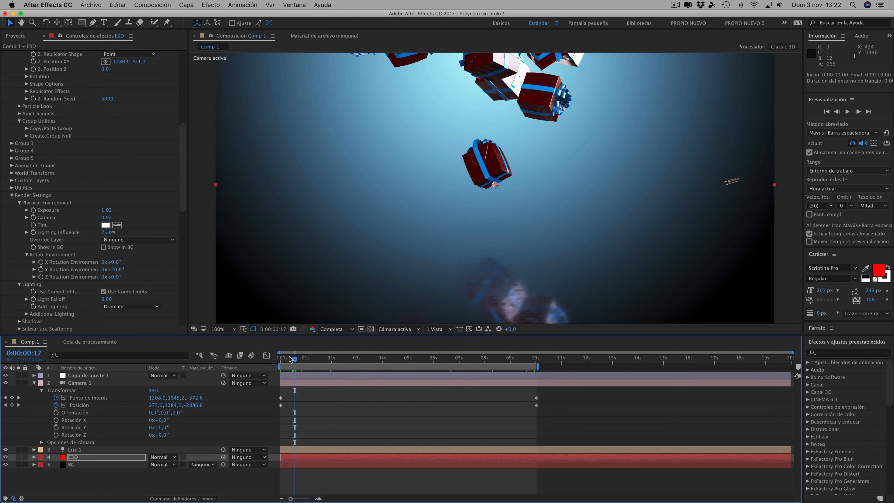
pyautogui.moveTo(295, 359); pyautogui.dragTo(294, 367)
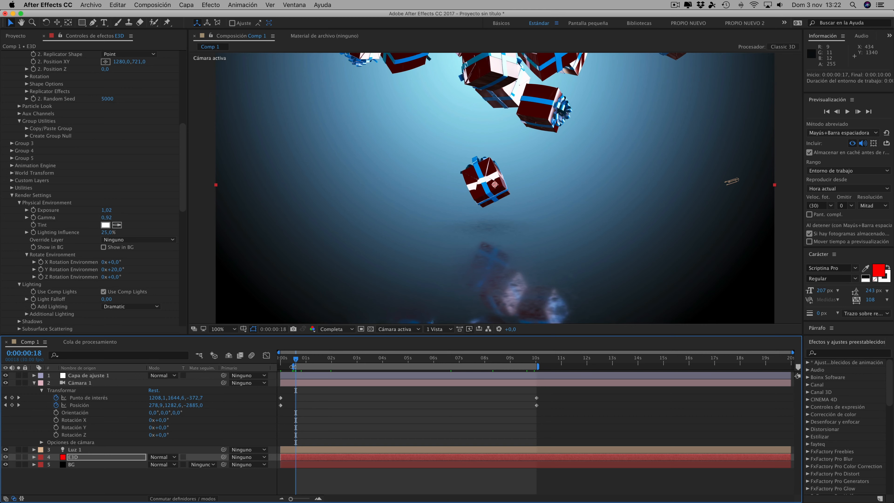
pyautogui.moveTo(296, 359); pyautogui.dragTo(296, 358)
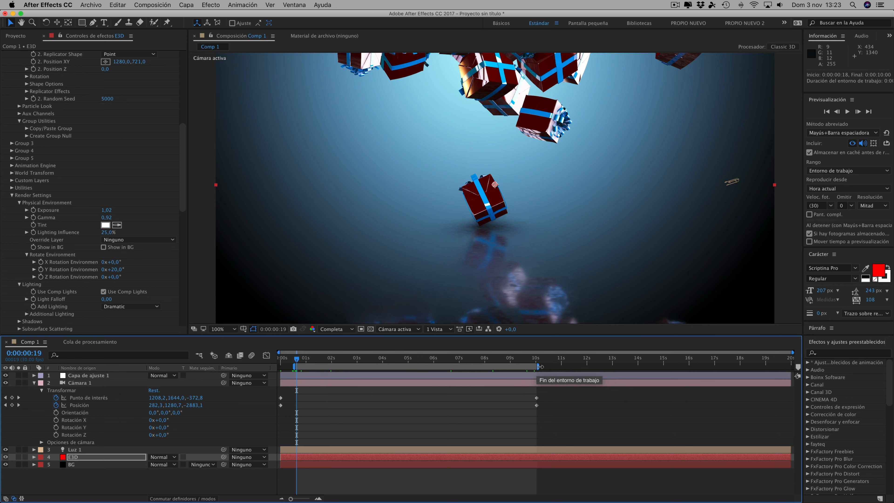
# Check the gift pile's look at 0:00:01:24, 0:00:03:09 and 0:00:05:01
pyautogui.click(327, 359)
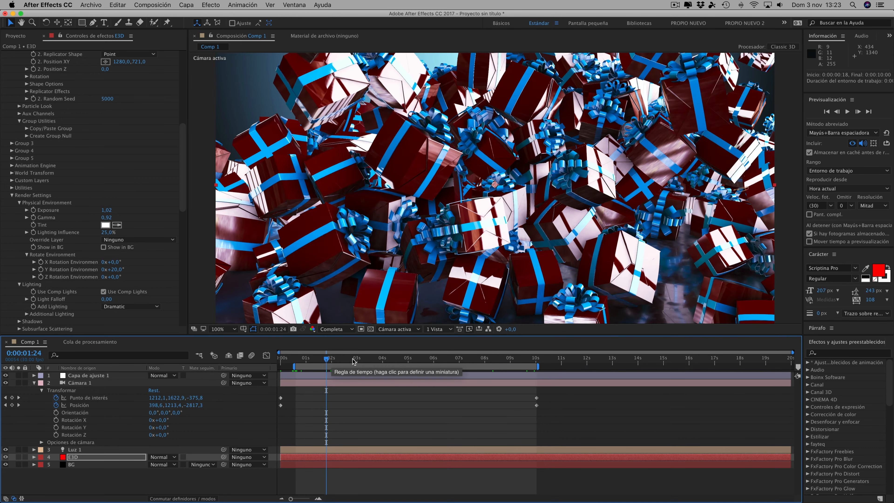
pyautogui.click(365, 359)
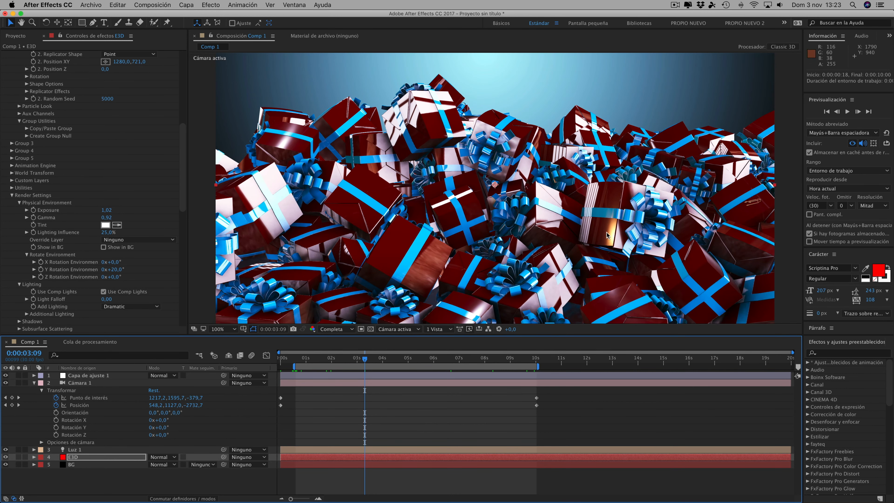
pyautogui.click(408, 358)
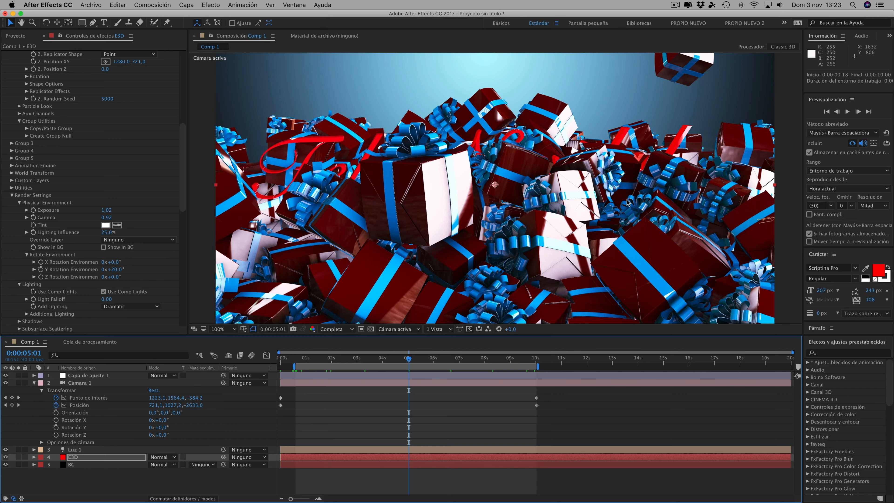
pyautogui.click(674, 5)
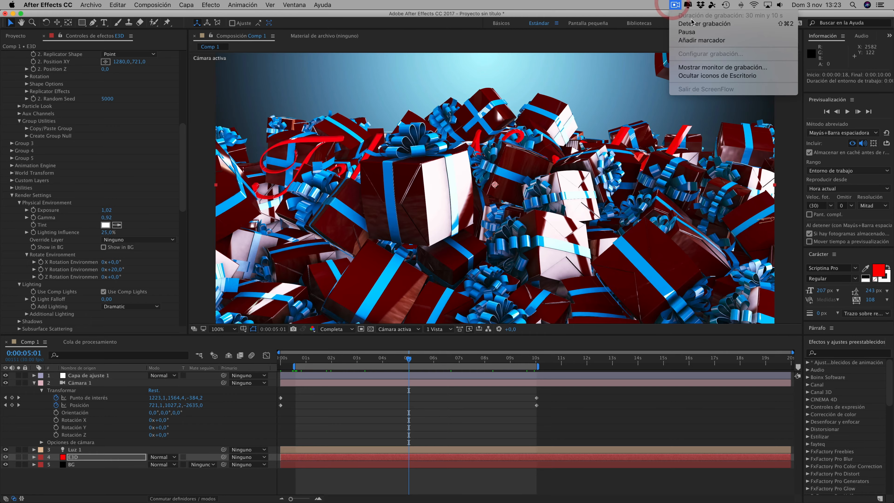
pyautogui.click(687, 31)
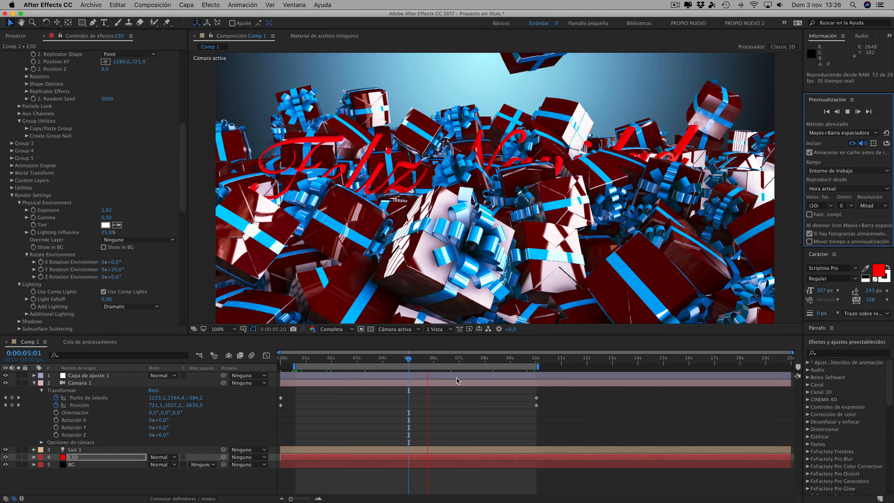
# Stop the preview playback and check the frames at 0:00:05:02 and 0:00:01:02
pyautogui.moveTo(456, 358); pyautogui.dragTo(446, 358)
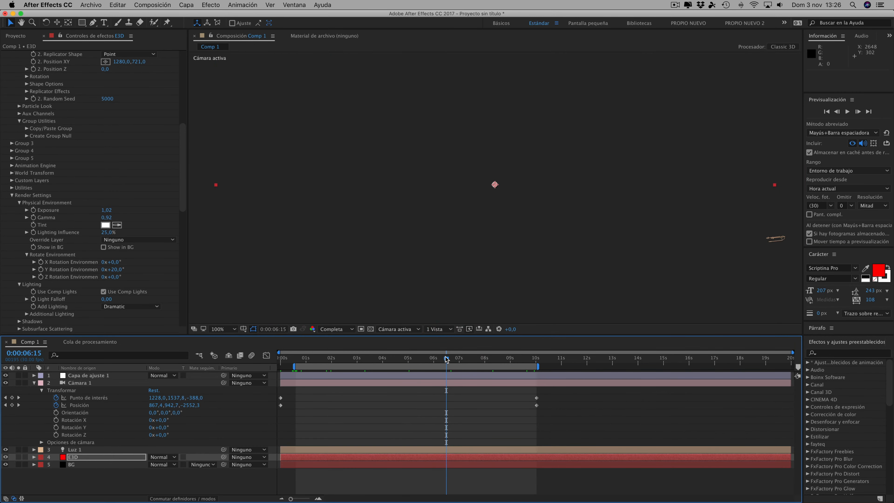
pyautogui.click(409, 360)
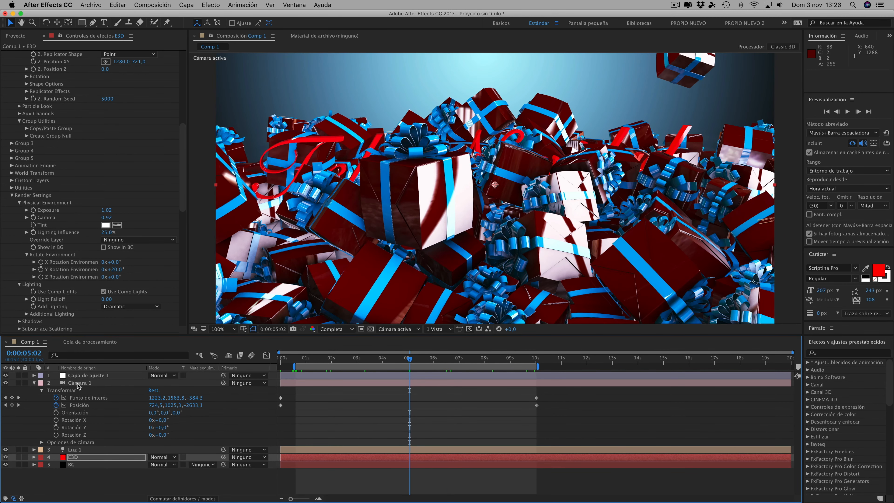
pyautogui.click(307, 359)
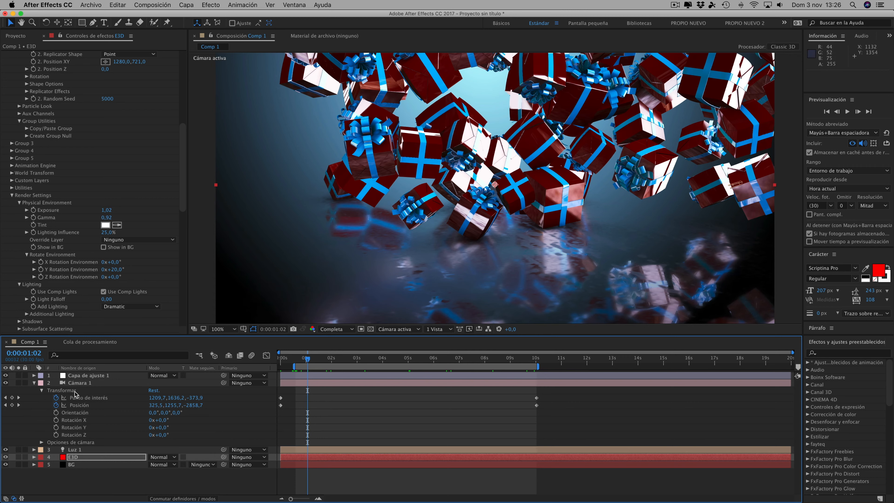
# Expand Cámara 1's camera options and set its focus distance to 1500 pixels
pyautogui.click(41, 442)
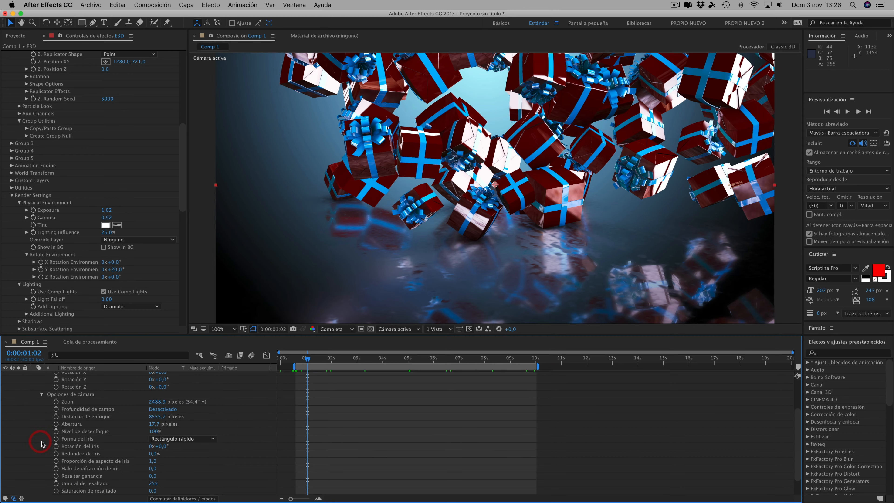
pyautogui.click(155, 417)
pyautogui.write('1500')
pyautogui.click(219, 419)
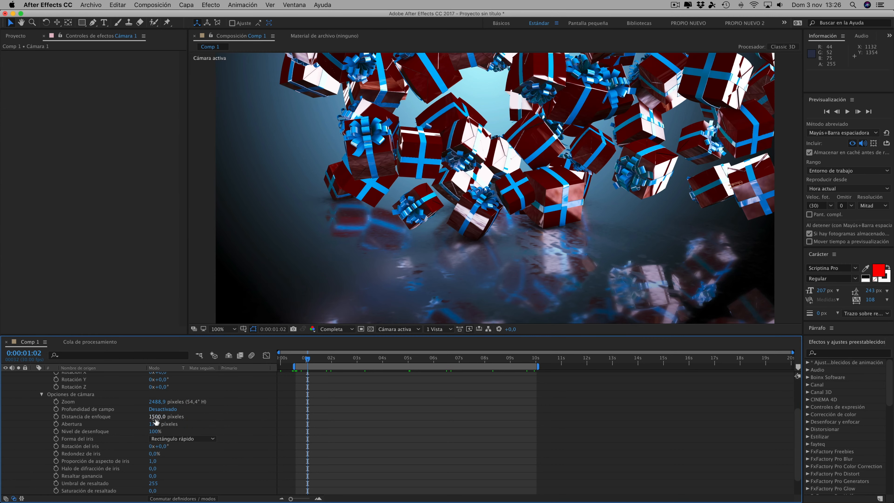
# Show the scene in Vista personalizada 1, orbited and scaled to 50% so that the camera is visible beside the gifts
pyautogui.click(407, 330)
pyautogui.click(406, 419)
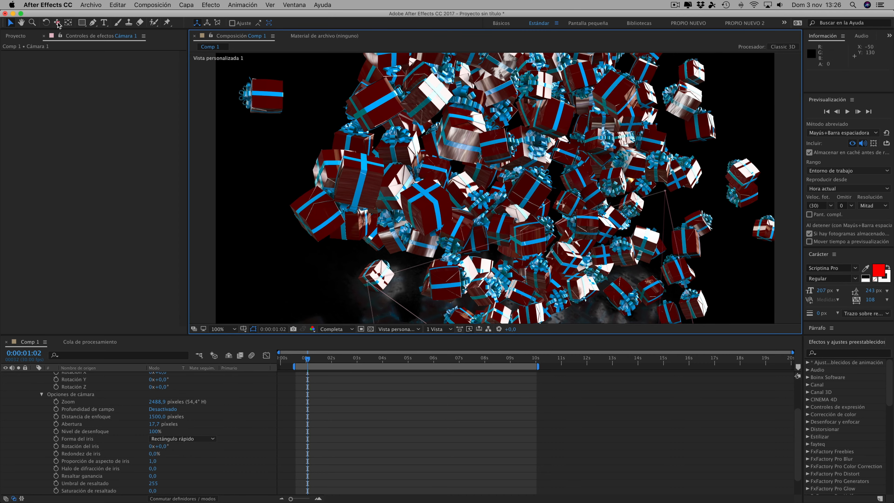
pyautogui.moveTo(58, 23); pyautogui.dragTo(87, 32)
pyautogui.moveTo(559, 216); pyautogui.dragTo(620, 181)
pyautogui.moveTo(625, 179)
pyautogui.mouseDown()
pyautogui.moveTo(638, 175)
pyautogui.moveTo(631, 180)
pyautogui.mouseUp()
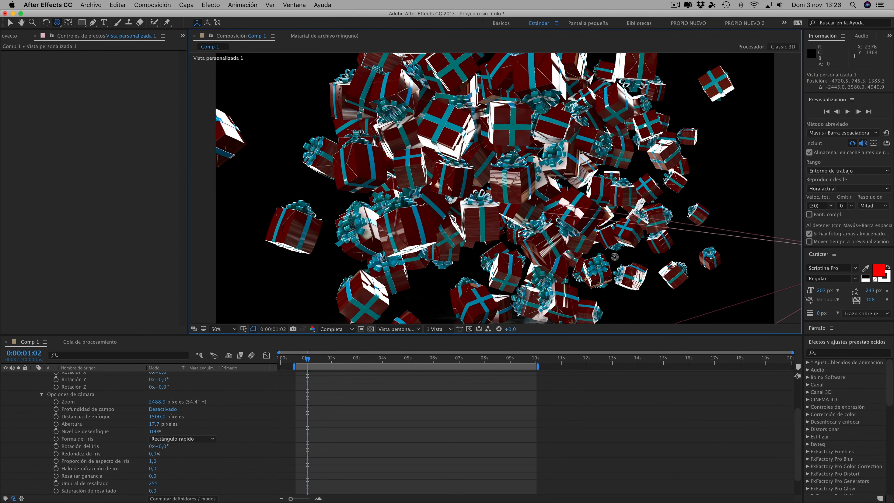
pyautogui.scroll(-5, 614, 257)
pyautogui.scroll(2, 614, 257)
pyautogui.scroll(1, 588, 259)
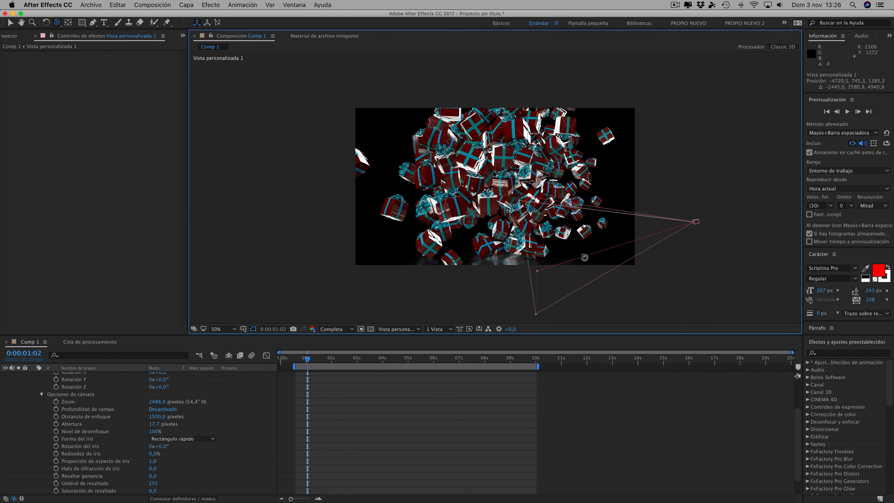
# Enable depth of field for Cámara 1 while viewing the settled gifts from the side at 0:00:09:29
pyautogui.moveTo(351, 362); pyautogui.dragTo(535, 361)
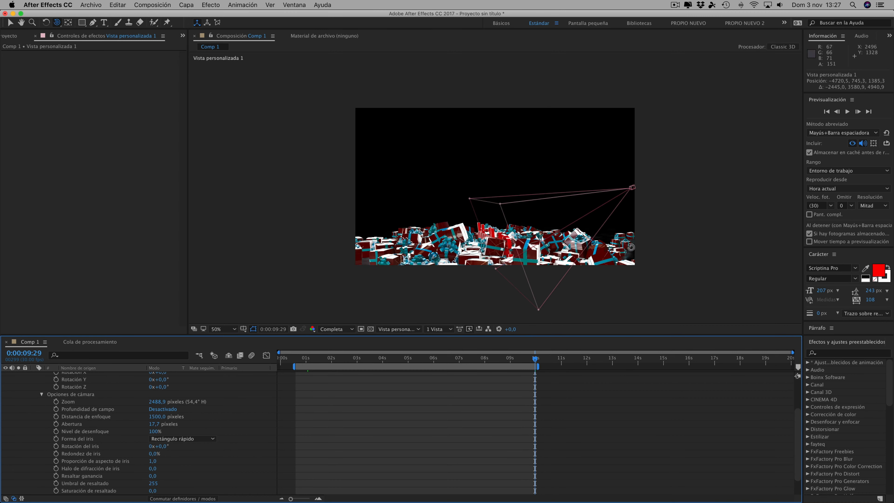
pyautogui.moveTo(631, 248); pyautogui.dragTo(618, 241)
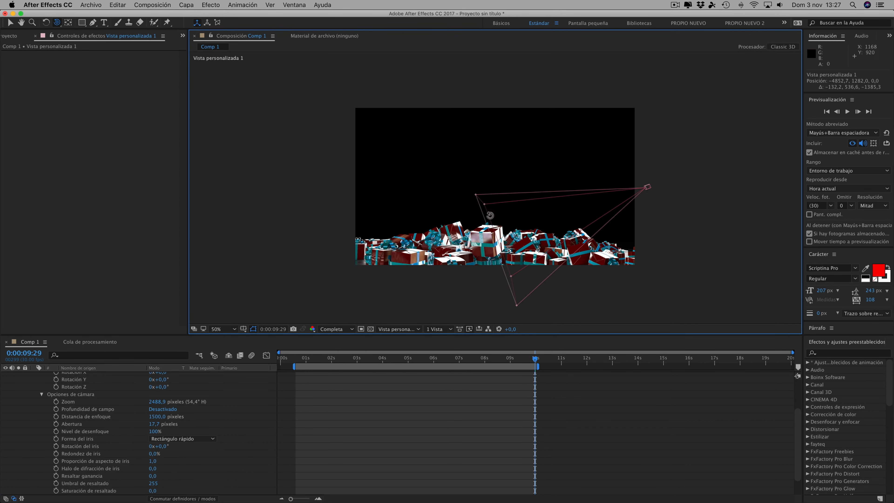
pyautogui.click(164, 412)
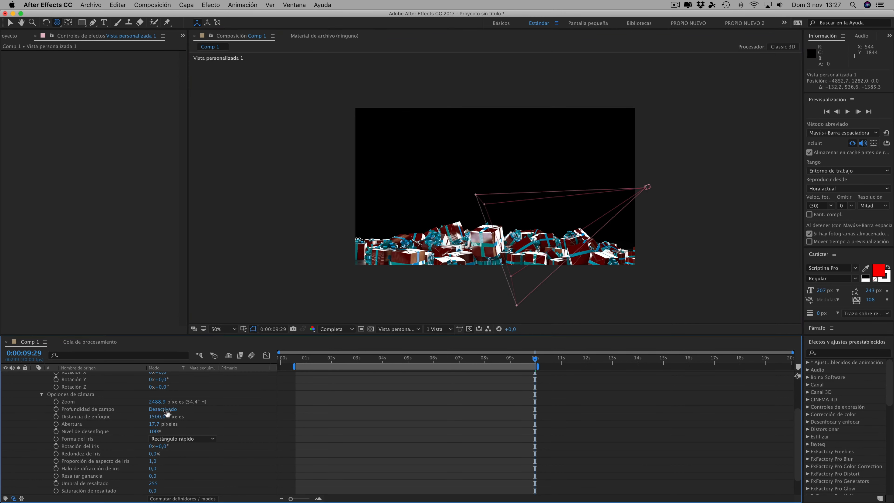
pyautogui.click(164, 411)
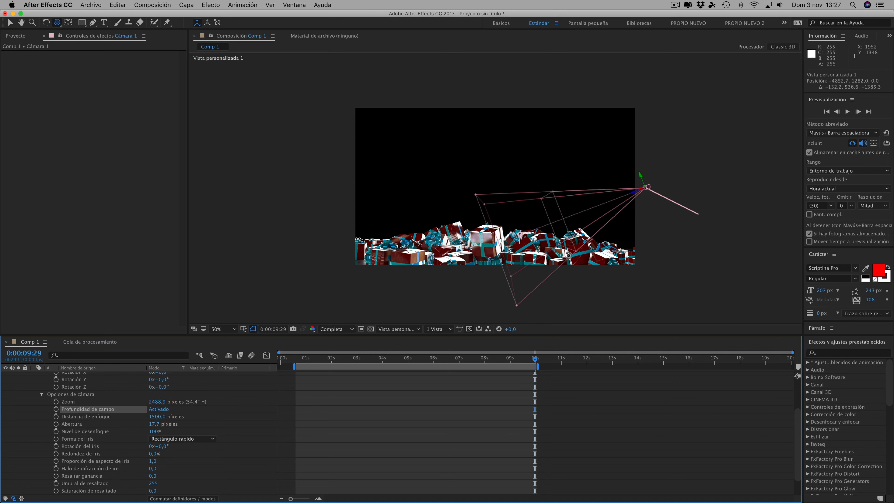
# Increase Cámara 1's focus distance to 2511 pixels so the focal plane lines up with the red Feliz Navidad text
pyautogui.click(590, 238)
pyautogui.moveTo(590, 238); pyautogui.dragTo(587, 243)
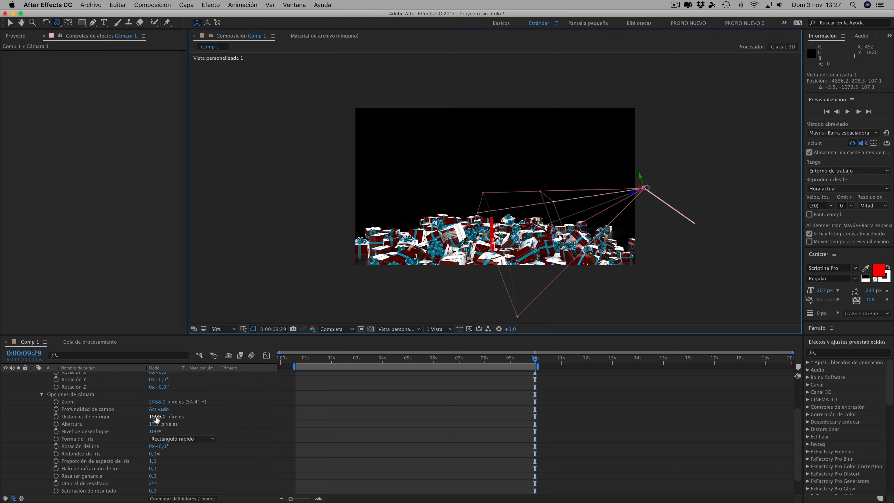
pyautogui.moveTo(157, 419); pyautogui.dragTo(571, 407)
pyautogui.moveTo(554, 281); pyautogui.dragTo(583, 253)
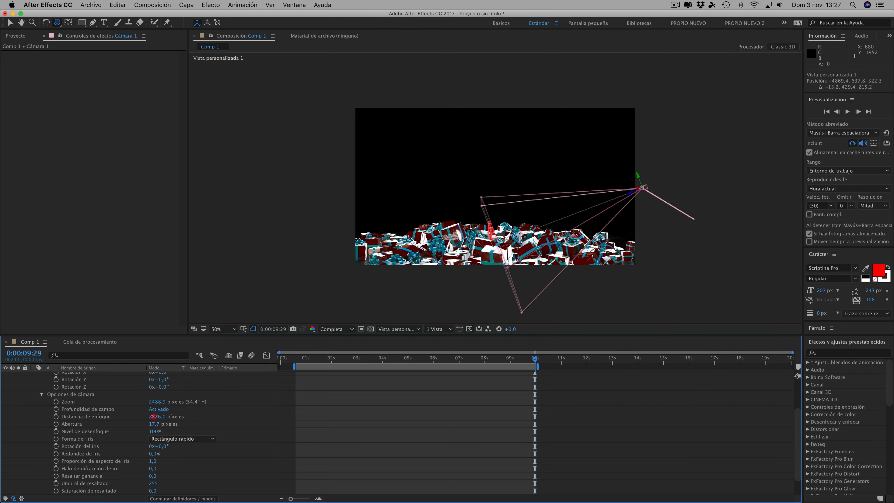
pyautogui.moveTo(157, 417); pyautogui.dragTo(170, 416)
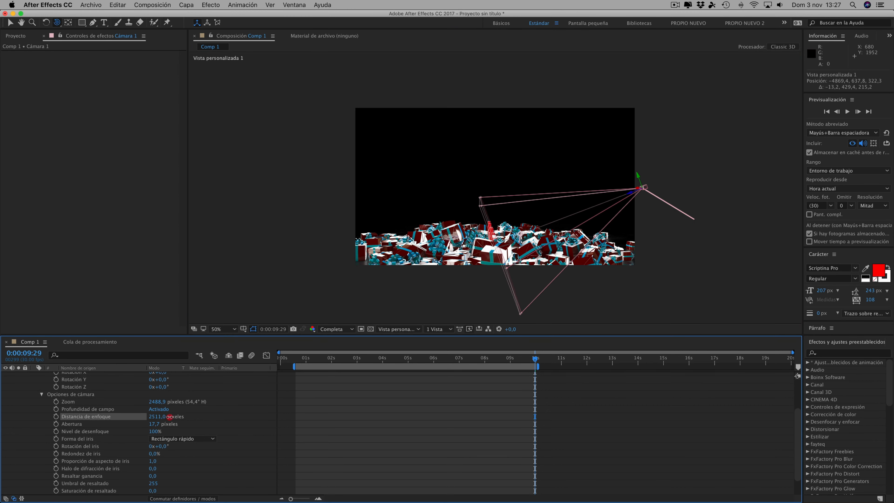
# Set Cámara 1's aperture to 94.7 pixels in the active camera view and check the blur at 0:00:00:29
pyautogui.click(402, 329)
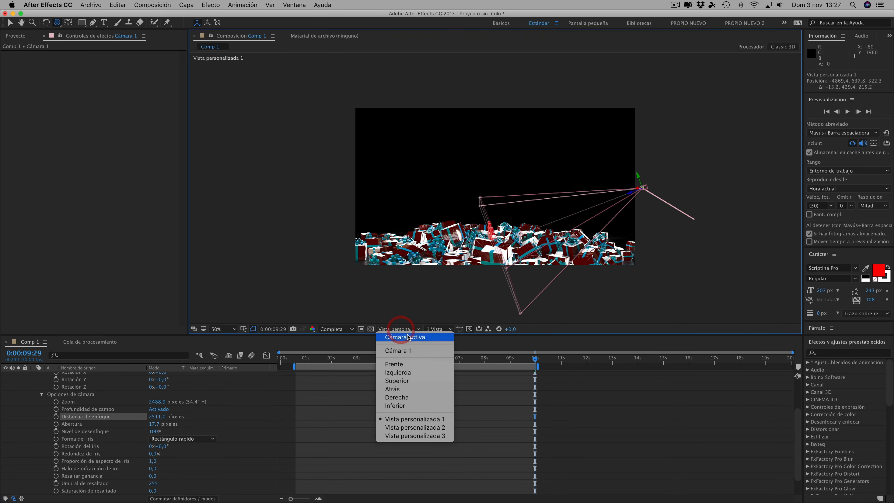
pyautogui.click(404, 336)
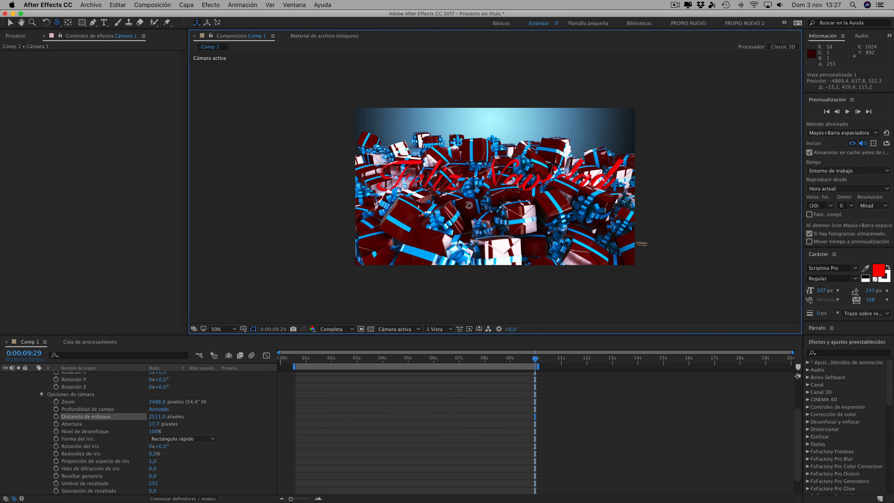
pyautogui.press('/')
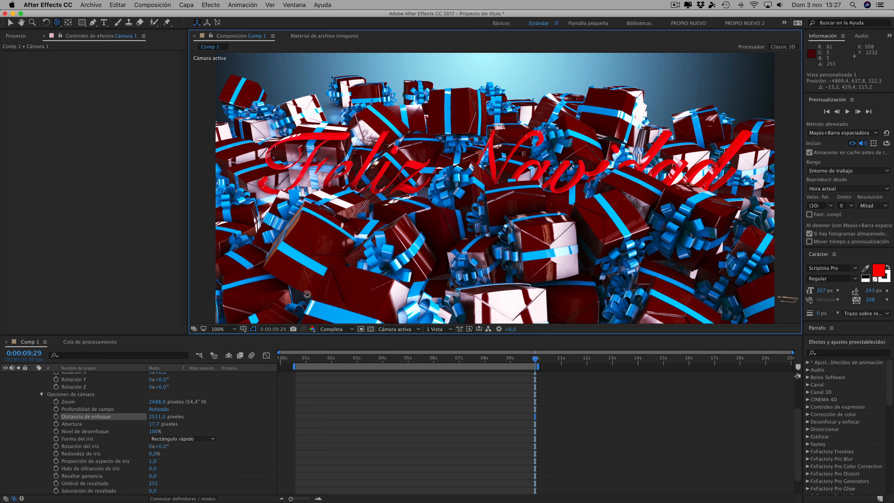
pyautogui.moveTo(154, 427); pyautogui.dragTo(187, 424)
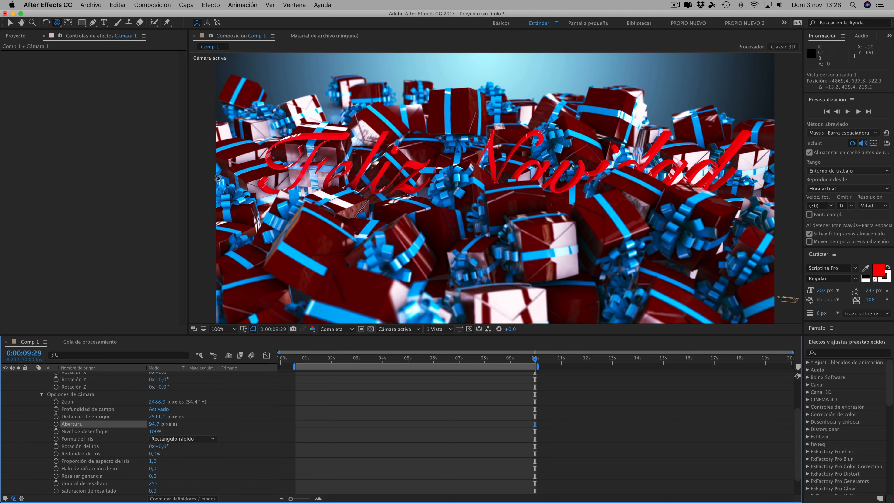
pyautogui.click(305, 358)
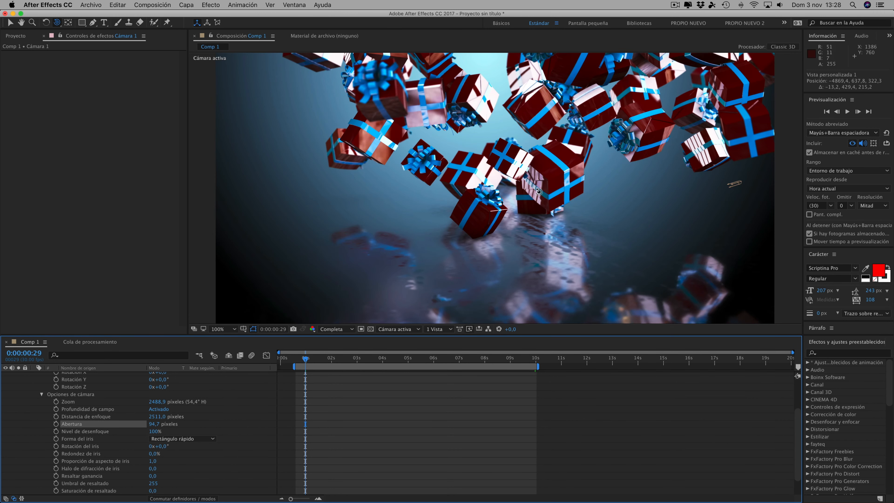
# Check the depth-of-field blur at several times up to 0:00:06:26 and fit the composition to the viewer
pyautogui.click(349, 359)
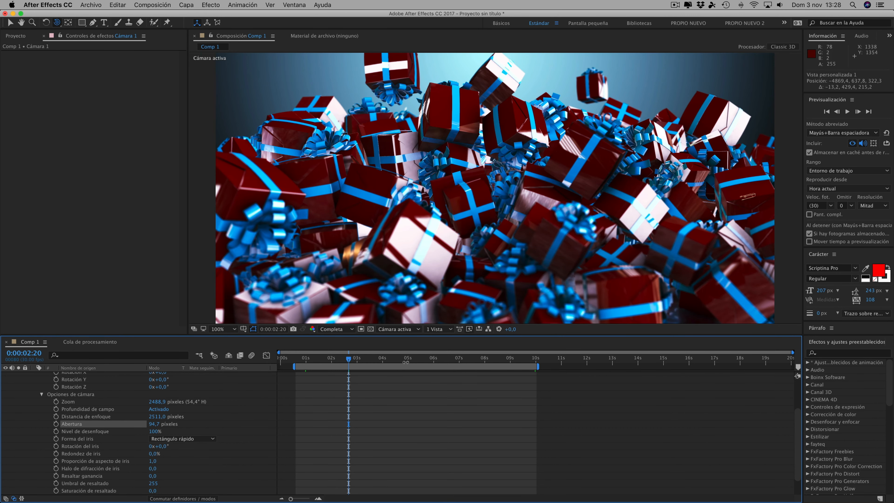
pyautogui.moveTo(396, 358); pyautogui.dragTo(398, 358)
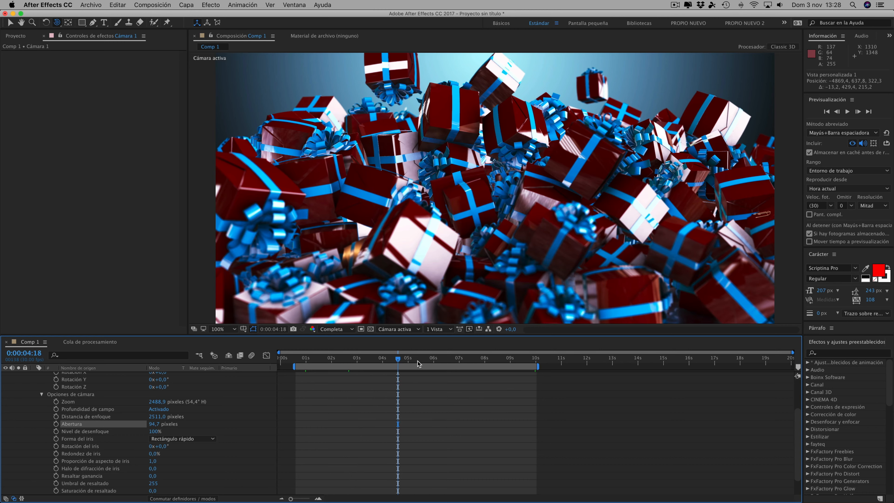
pyautogui.click(425, 359)
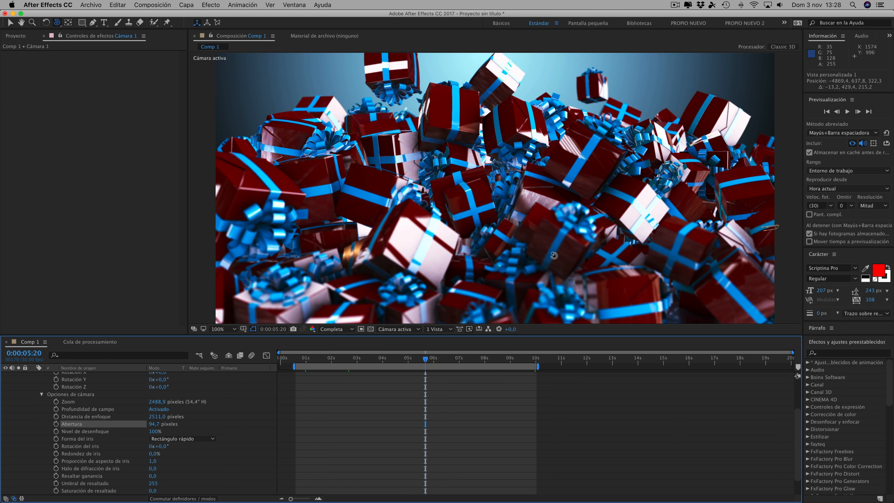
pyautogui.click(456, 359)
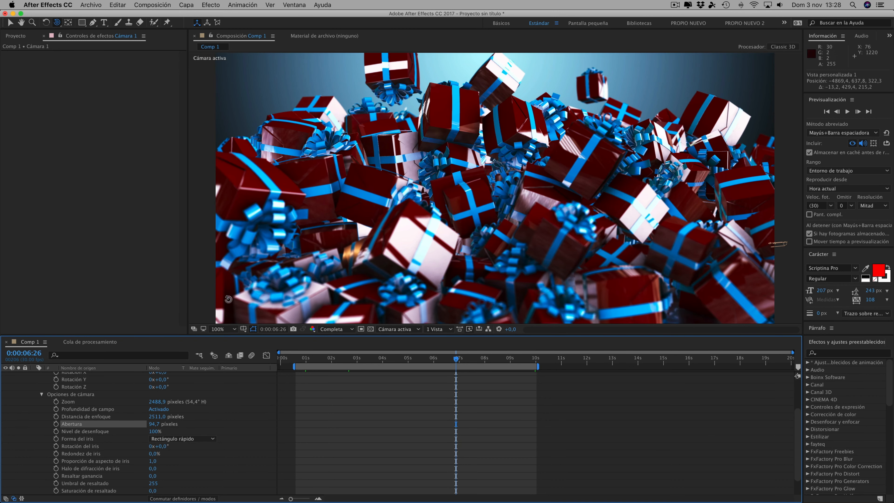
pyautogui.click(222, 329)
pyautogui.click(230, 338)
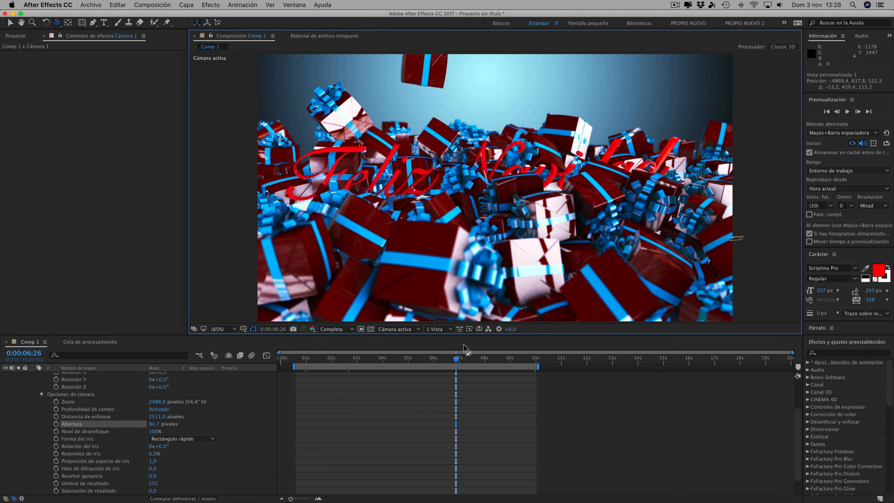
# Compare the camera focus at 0:00:02:28, 0:00:01:02 and 0:00:09:29
pyautogui.click(355, 359)
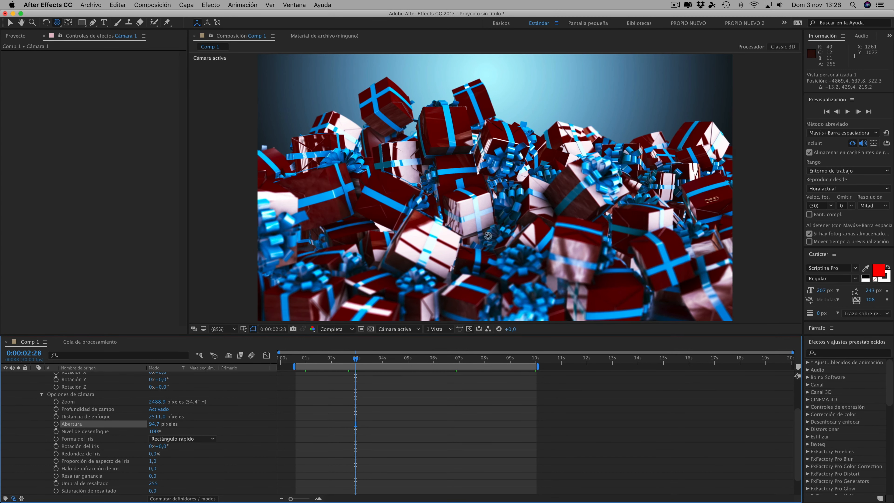
pyautogui.click(307, 358)
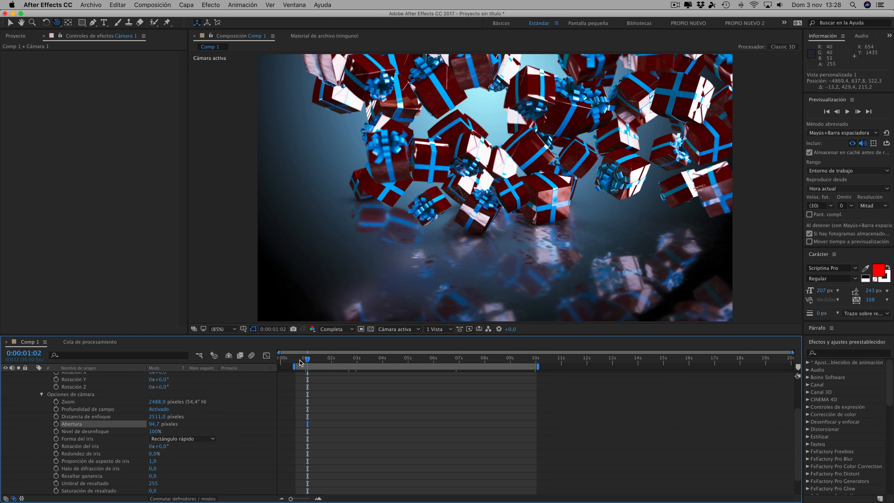
pyautogui.moveTo(307, 362); pyautogui.dragTo(533, 362)
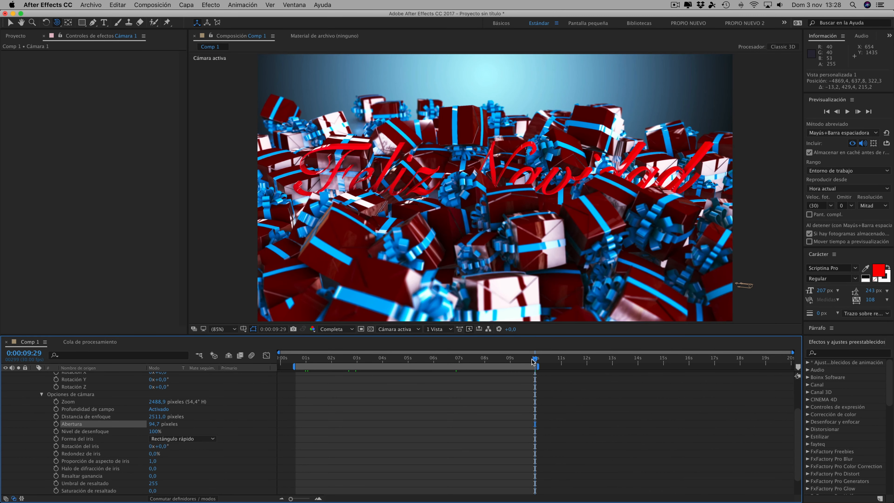
# Start animating Cámara 1's focus distance with a keyframe of 2511 pixels at 0:00:09:00
pyautogui.click(536, 361)
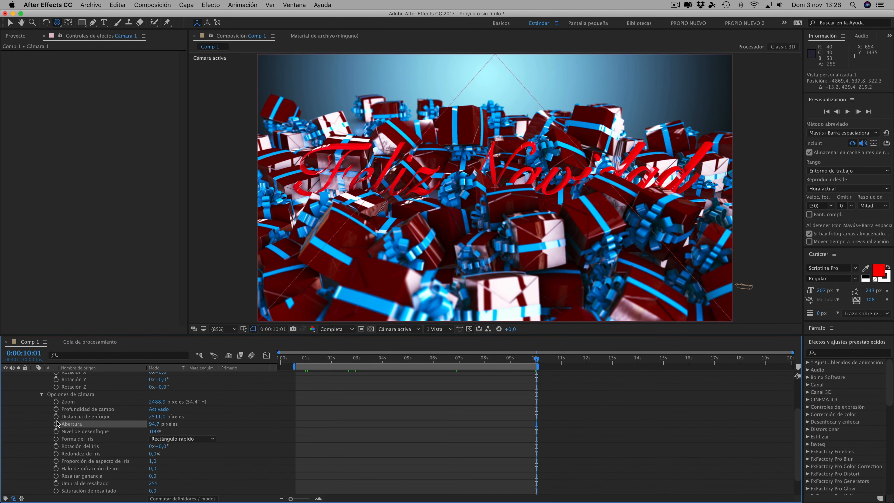
pyautogui.click(509, 358)
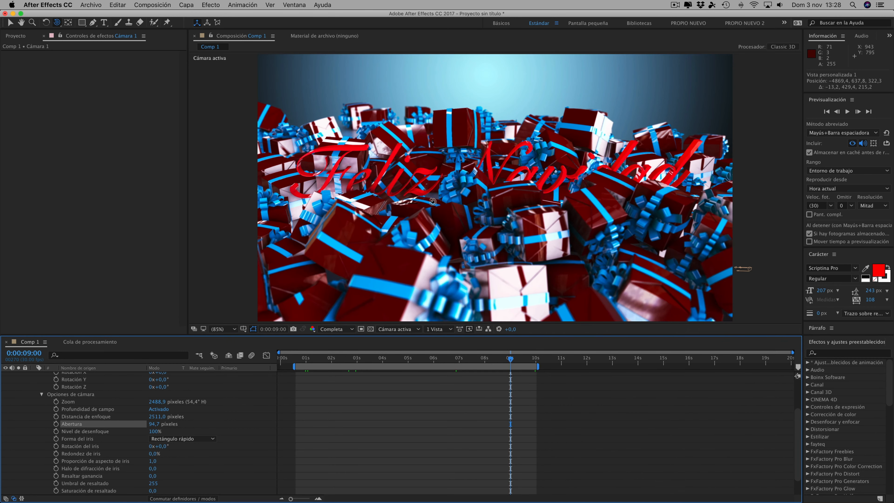
pyautogui.click(56, 417)
# Add a focus distance keyframe of 1927 pixels for Cámara 1 at 0:00:01:01 while viewing the scene in Vista personalizada 1
pyautogui.moveTo(510, 359); pyautogui.dragTo(295, 363)
pyautogui.click(306, 358)
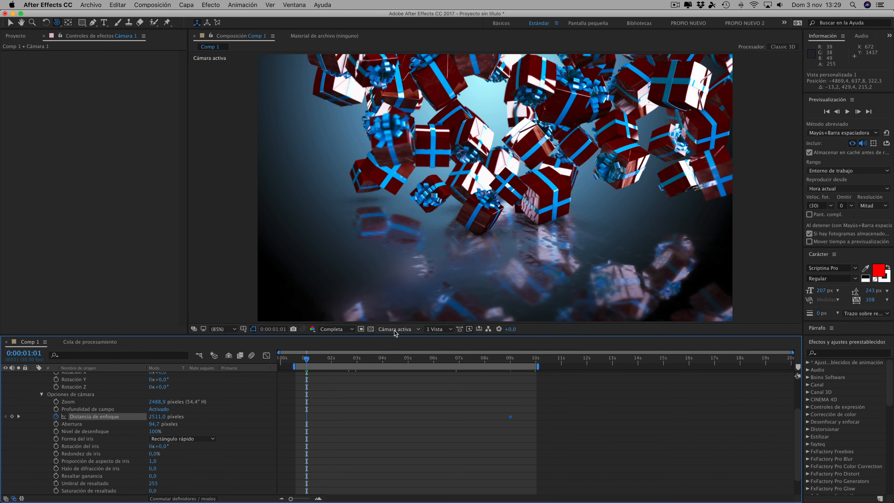
pyautogui.click(411, 329)
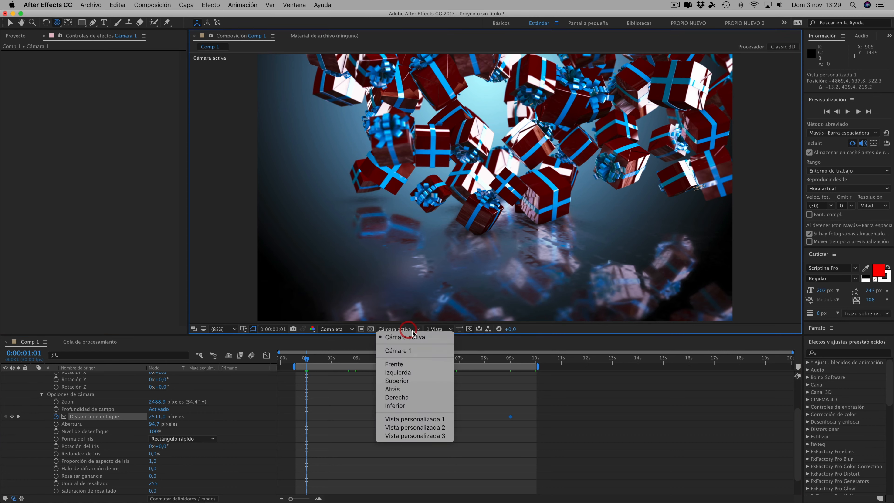
pyautogui.click(412, 419)
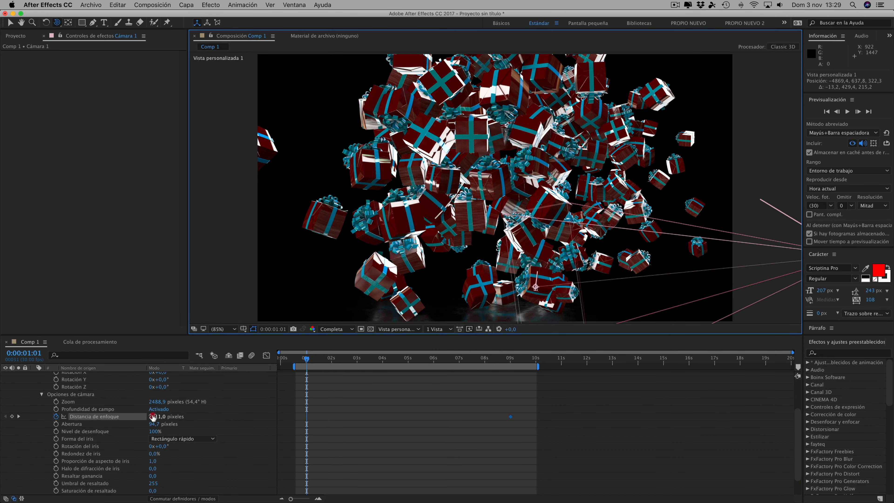
pyautogui.moveTo(154, 417); pyautogui.dragTo(64, 417)
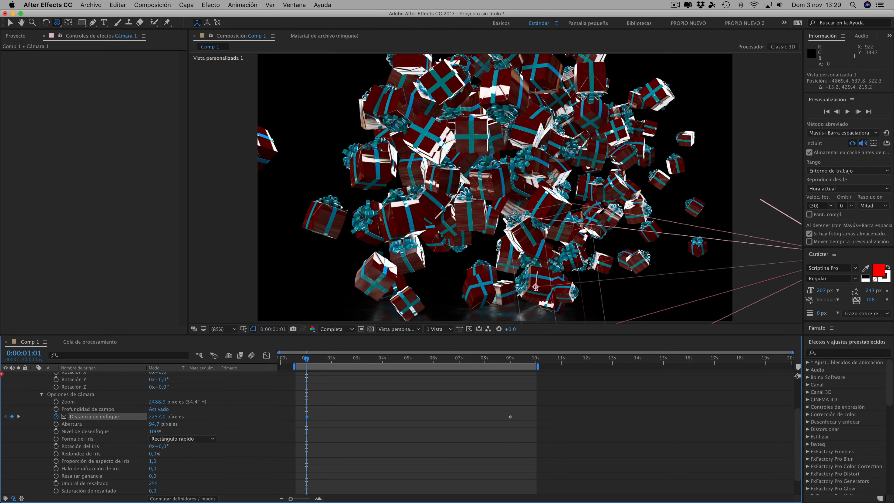
pyautogui.moveTo(155, 416); pyautogui.dragTo(38, 417)
# Return to the active camera view and raise Cámara 1's focus distance keyframe at 0:00:01:01 beyond 2640 pixels
pyautogui.click(343, 330)
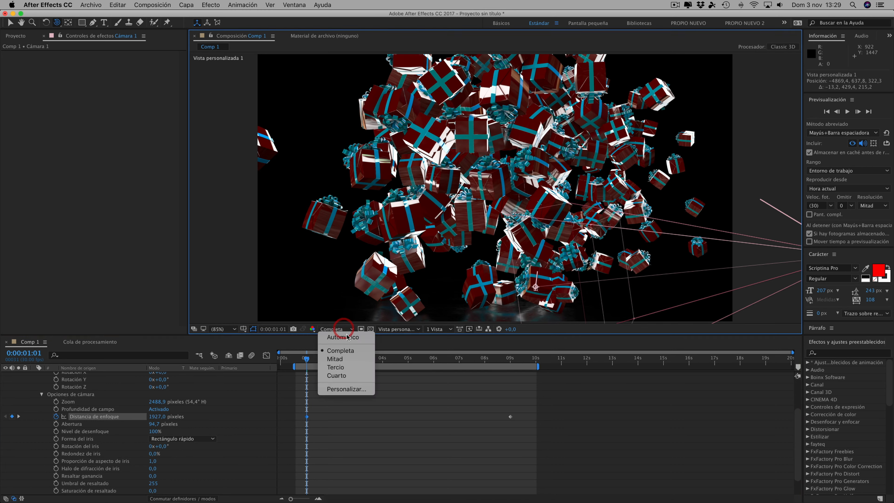
pyautogui.click(399, 329)
pyautogui.click(399, 331)
pyautogui.click(408, 339)
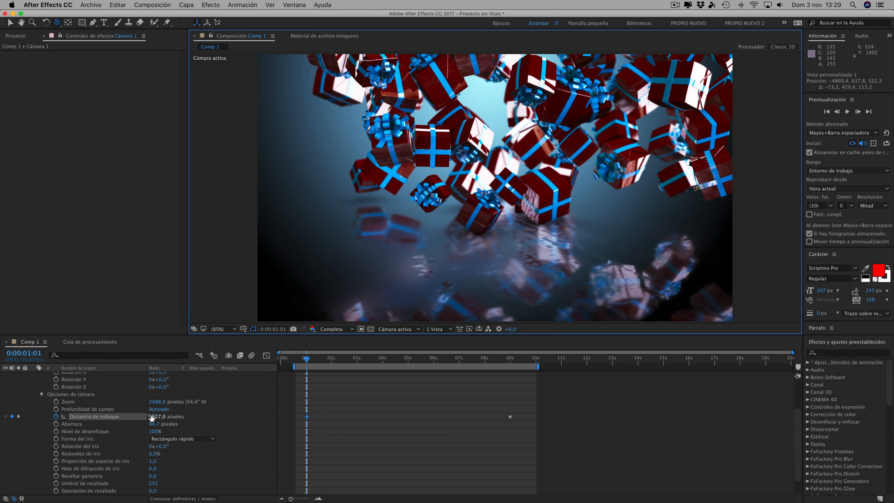
pyautogui.moveTo(160, 419); pyautogui.dragTo(121, 411)
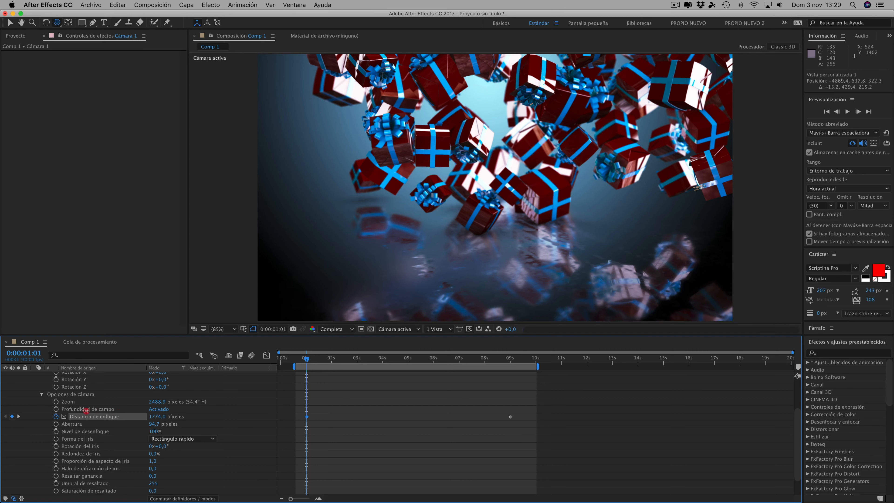
pyautogui.moveTo(297, 405); pyautogui.dragTo(462, 408)
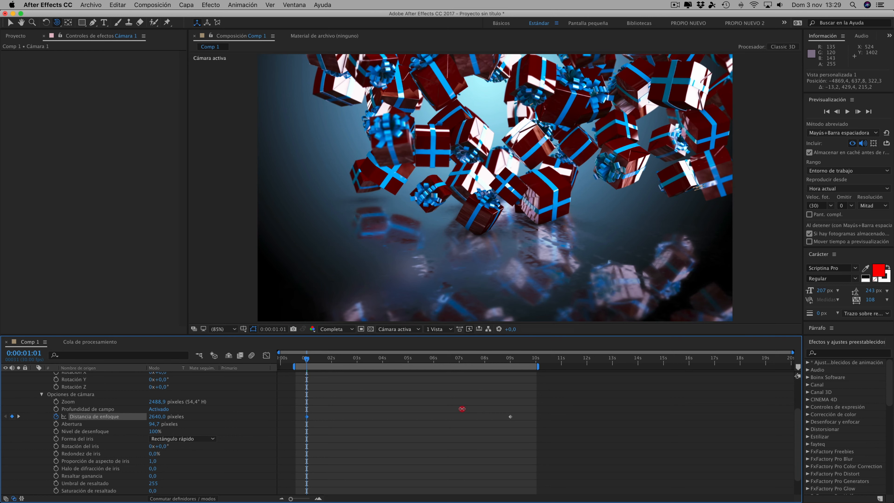
pyautogui.moveTo(545, 407); pyautogui.dragTo(562, 407)
# Move the first focus distance keyframe of Cámara 1 to the start of the work area
pyautogui.click(362, 358)
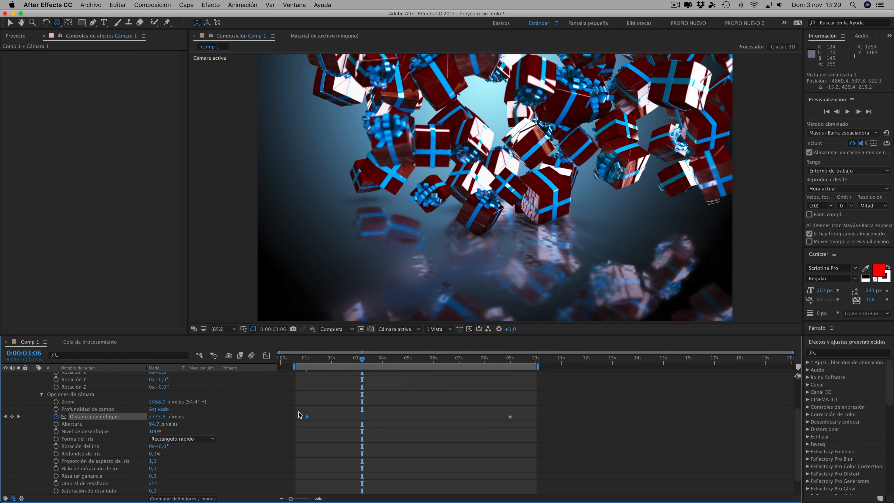
pyautogui.moveTo(307, 418); pyautogui.dragTo(296, 420)
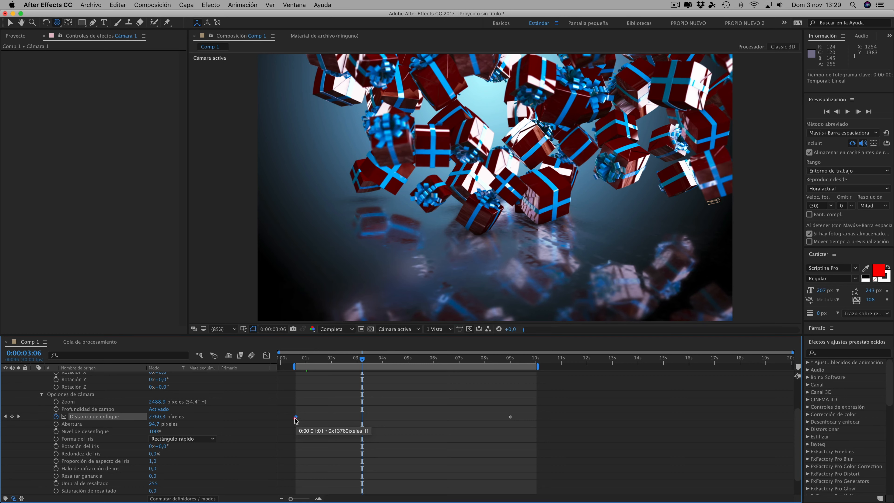
# Check the animated focus on the gifts and text at frames between 0:00:05:20 and 0:00:08:27
pyautogui.click(425, 358)
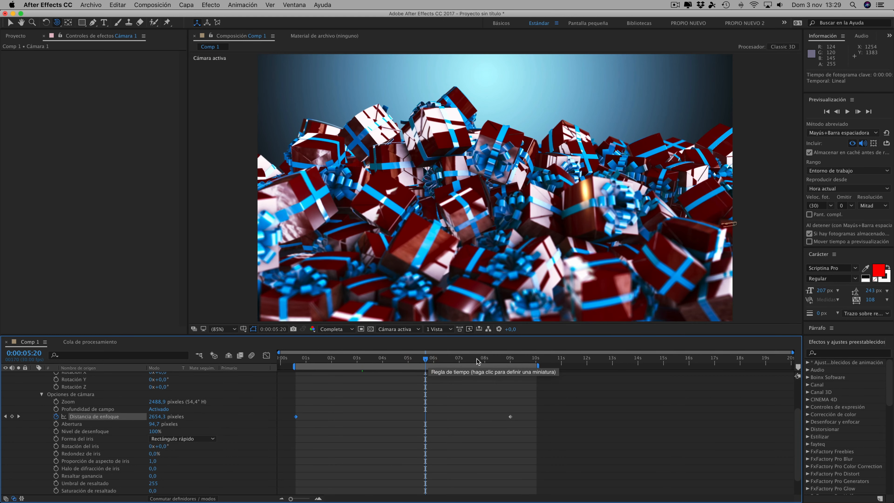
pyautogui.click(491, 359)
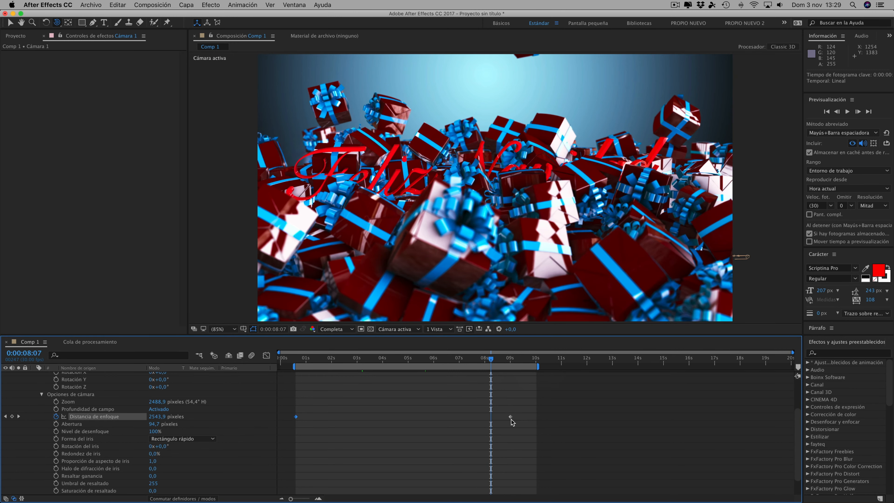
pyautogui.click(509, 359)
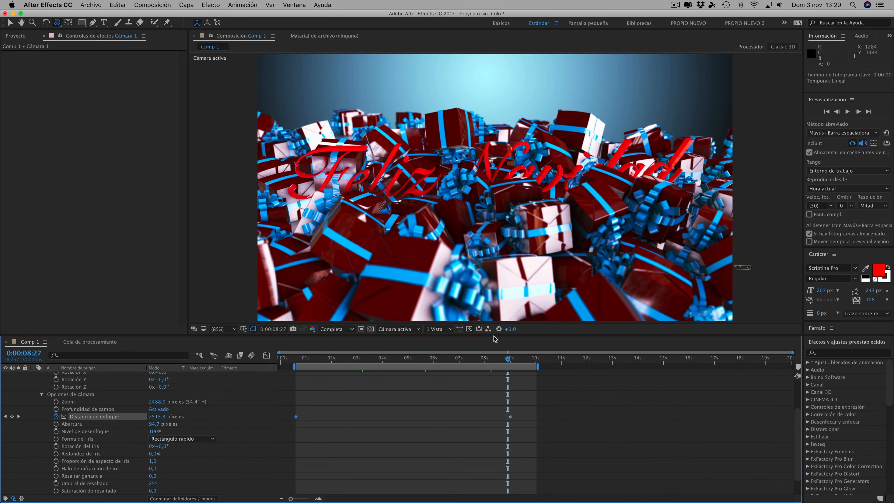
pyautogui.click(431, 359)
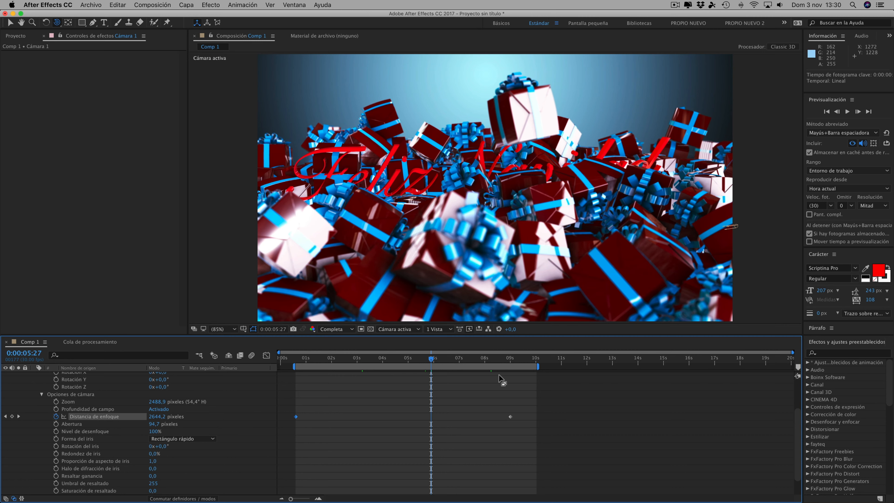
pyautogui.click(483, 359)
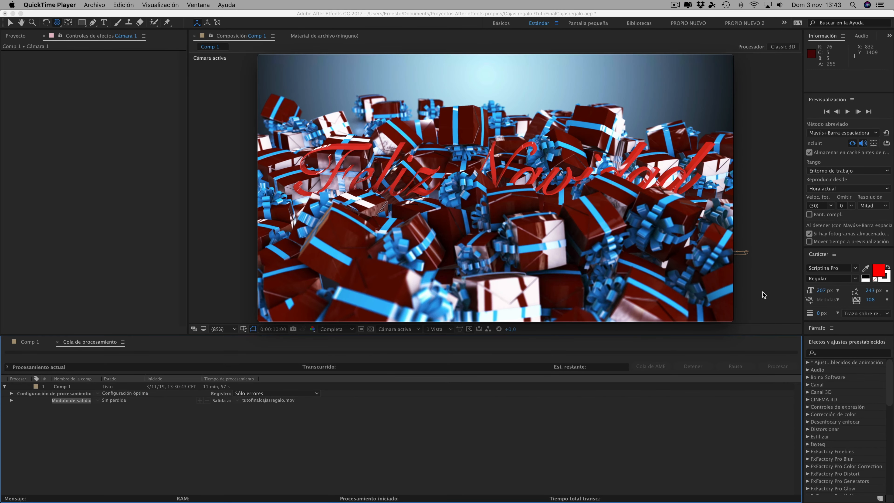
# Play the rendered tutofinalcajasregalo (convertido).mov in QuickTime Player and review the complete animation twice
pyautogui.press('space')
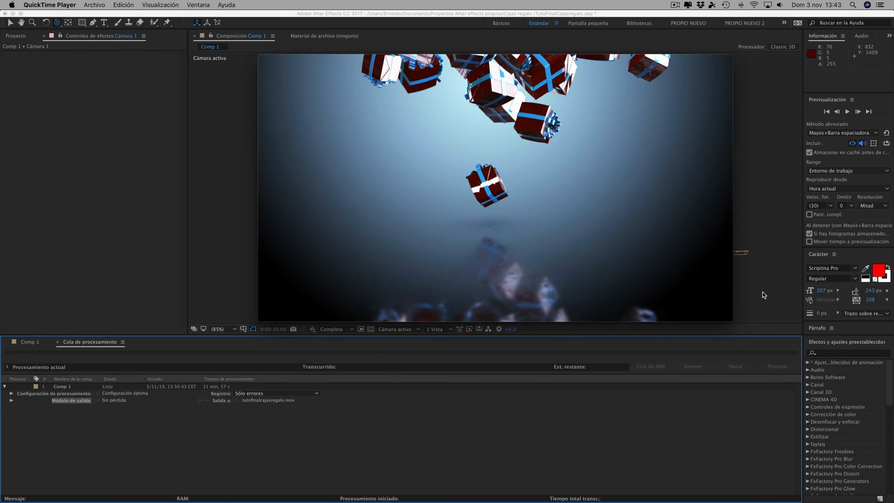
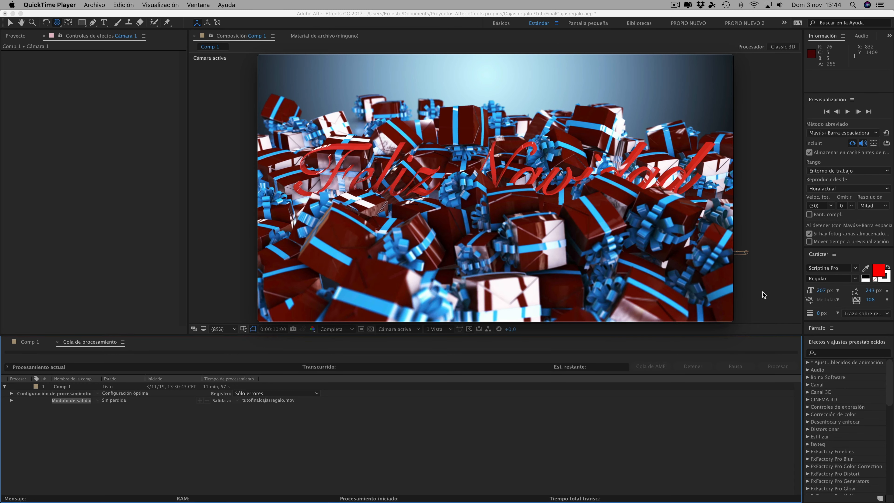
pyautogui.moveTo(517, 192)
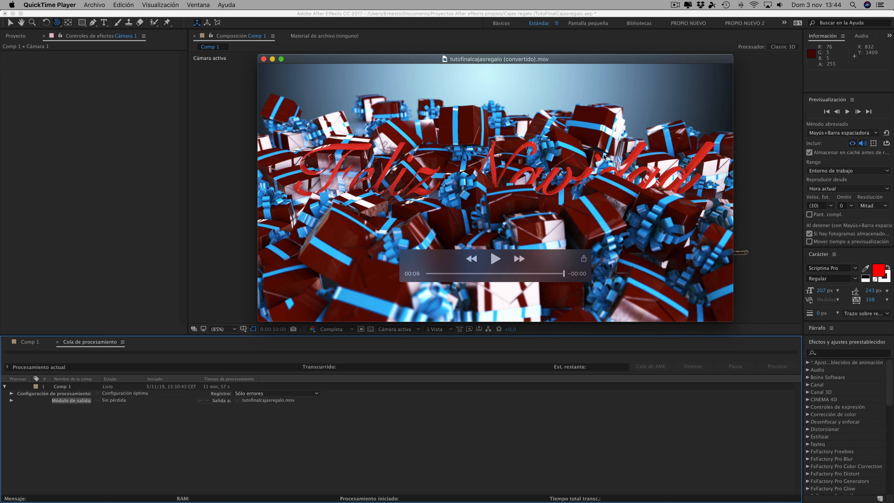
pyautogui.press('space')
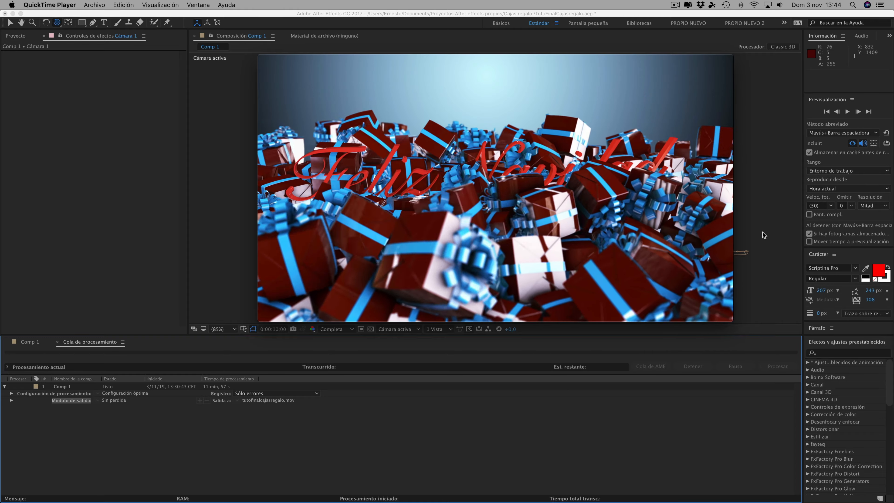
pyautogui.moveTo(436, 180)
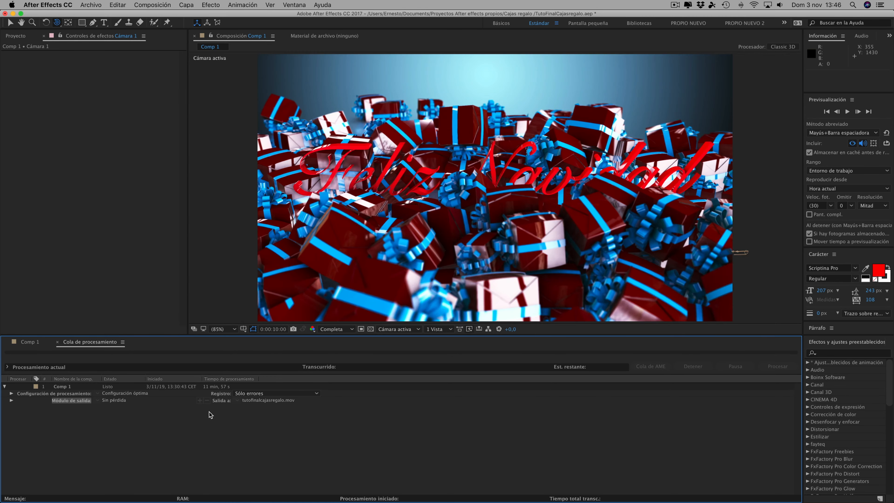
# Return to Comp 1 in After Effects and open the E3D layer's Element Scene Setup to inspect the gift box model
pyautogui.click(29, 342)
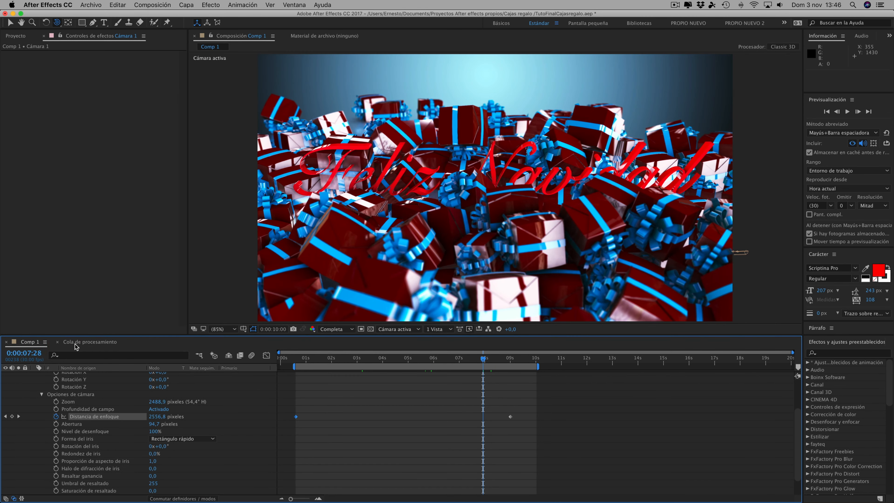
pyautogui.scroll(-3, 81, 380)
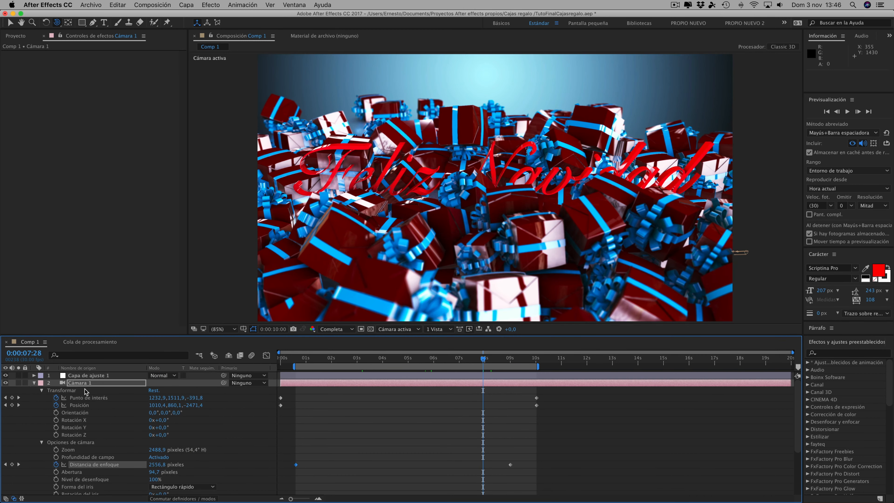
pyautogui.click(80, 485)
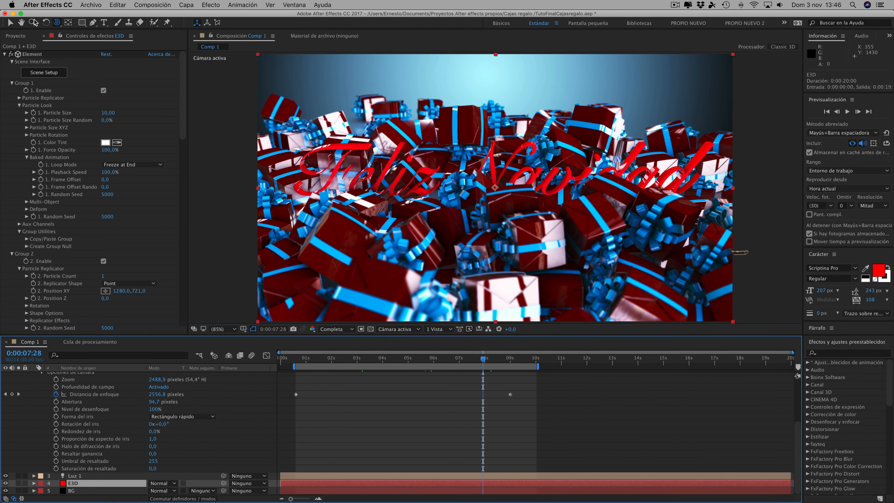
pyautogui.click(43, 72)
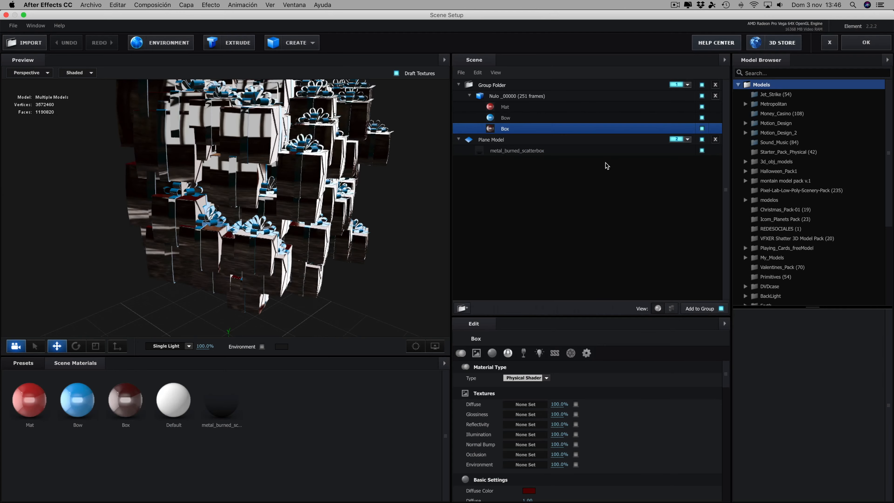
pyautogui.moveTo(408, 147); pyautogui.dragTo(361, 168)
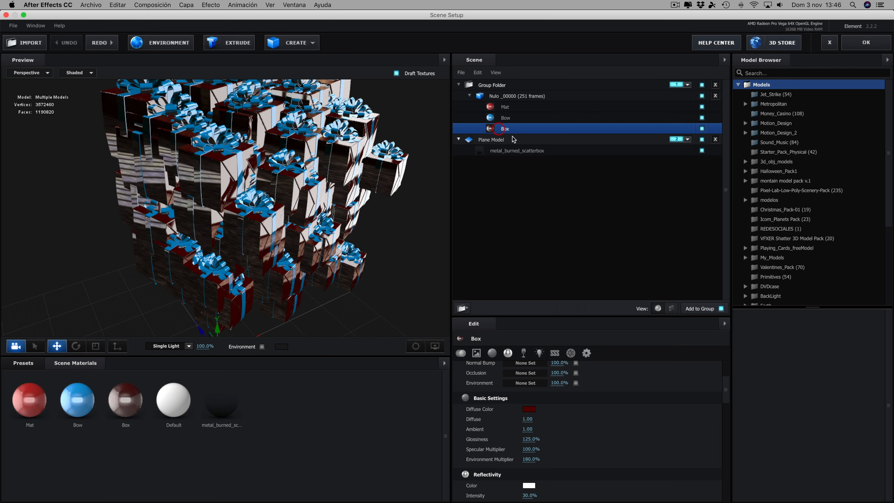
# Toggle the Box material's visibility to check which faces it covers, and load cajaregalo2.jpg as its diffuse texture
pyautogui.click(701, 128)
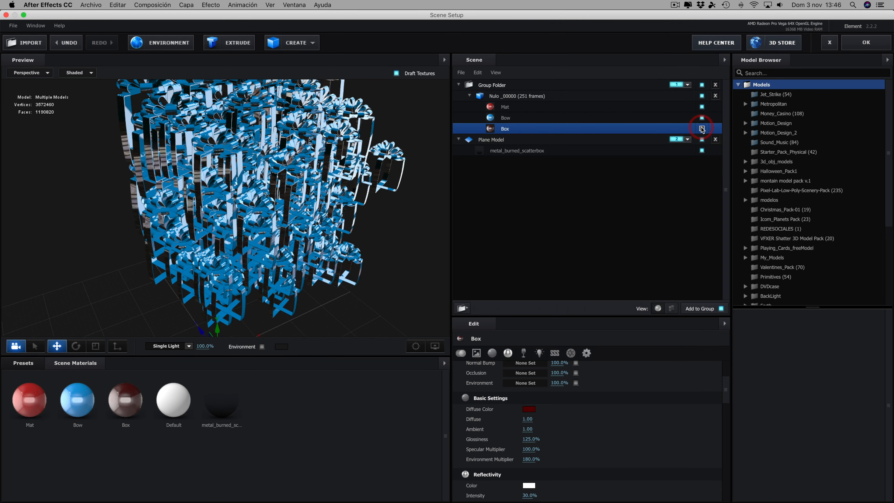
pyautogui.scroll(5, 561, 401)
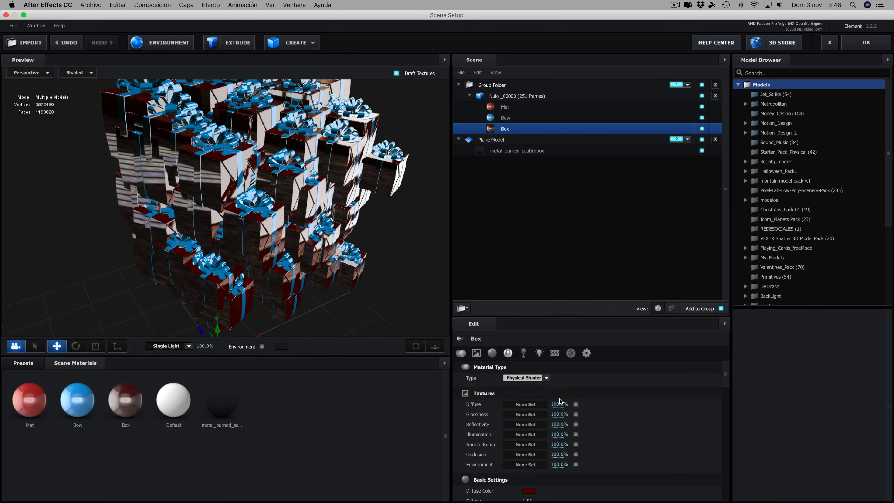
pyautogui.click(524, 404)
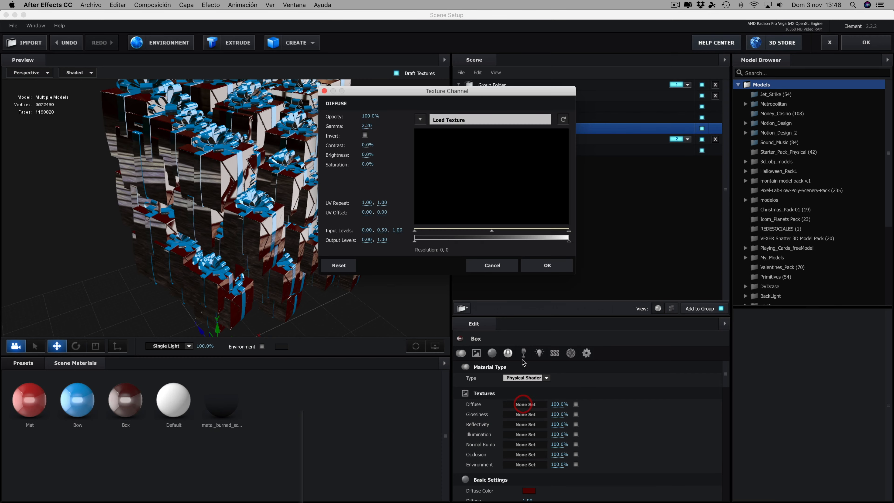
pyautogui.click(443, 122)
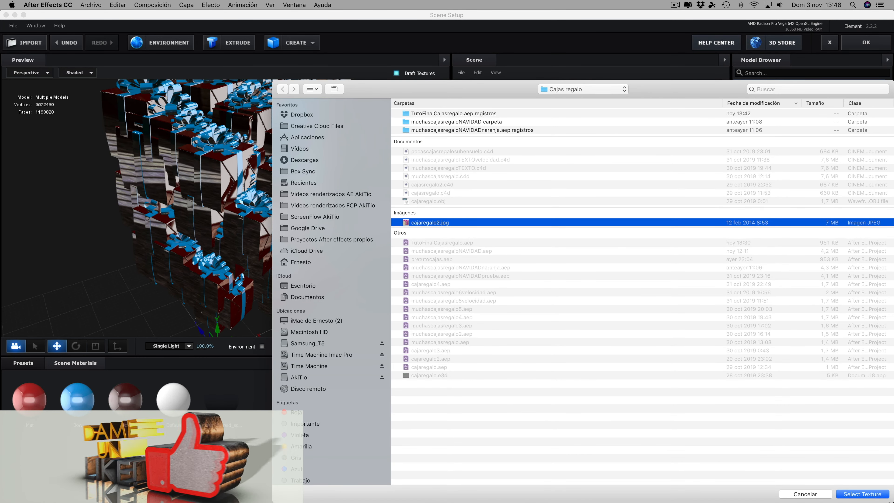
pyautogui.click(862, 494)
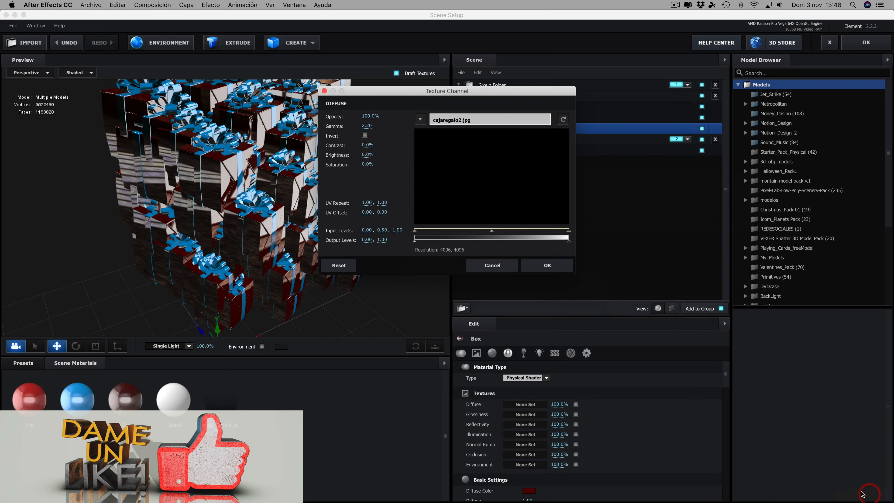
pyautogui.click(547, 266)
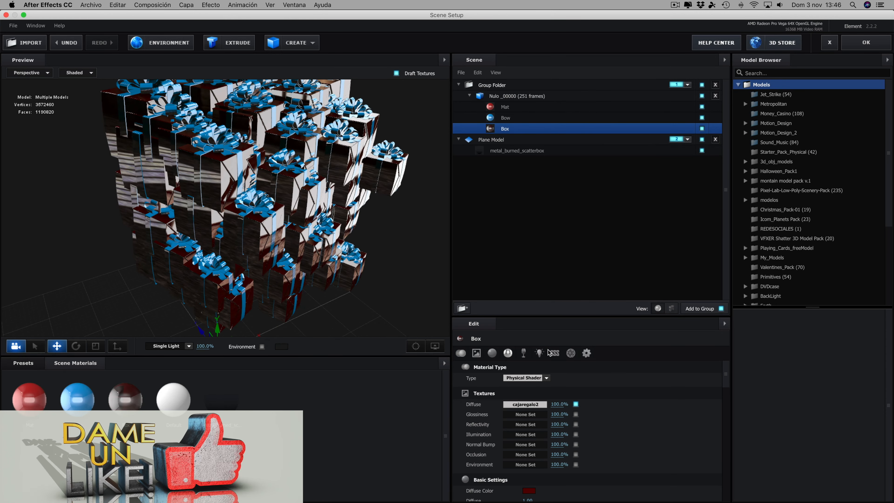
# Set the Box material's diffuse color to white and check the applied scene in the composition at 0:00:08:08
pyautogui.click(528, 490)
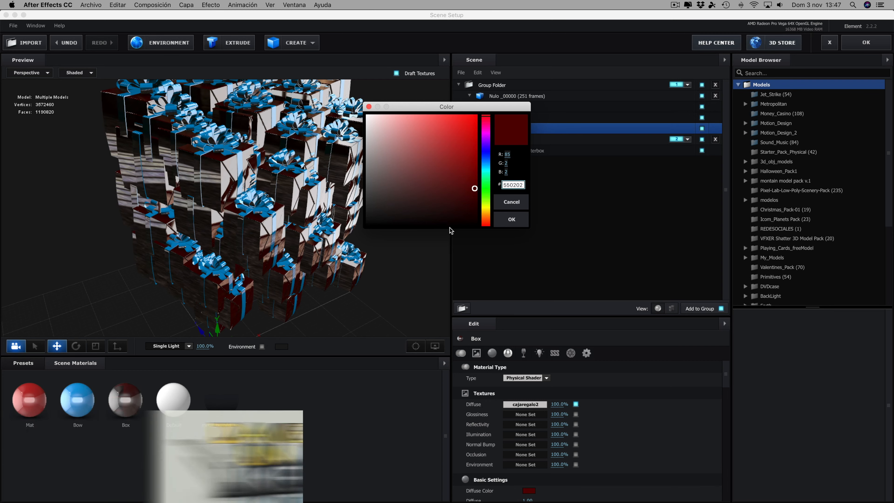
pyautogui.moveTo(405, 167); pyautogui.dragTo(333, 83)
pyautogui.click(509, 218)
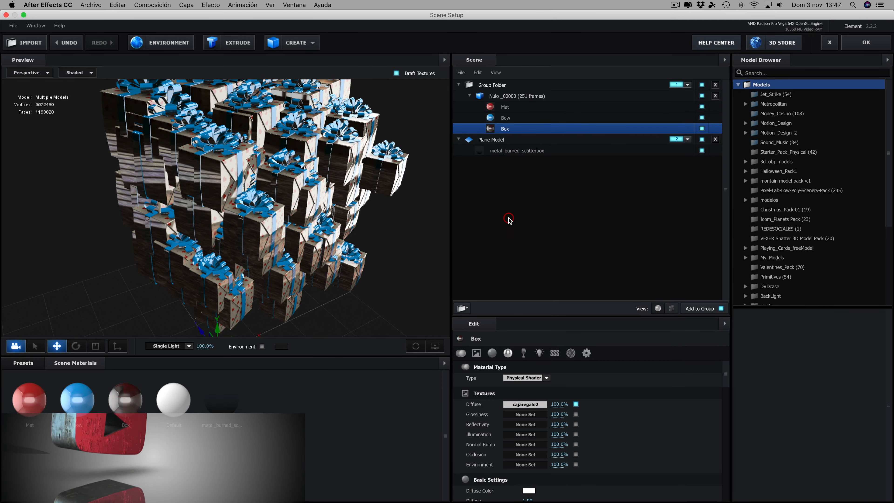
pyautogui.click(865, 42)
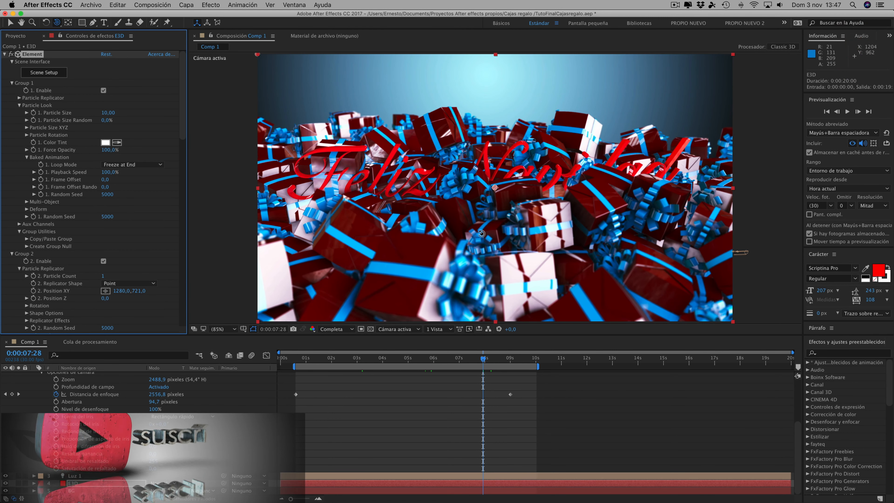
pyautogui.click(492, 359)
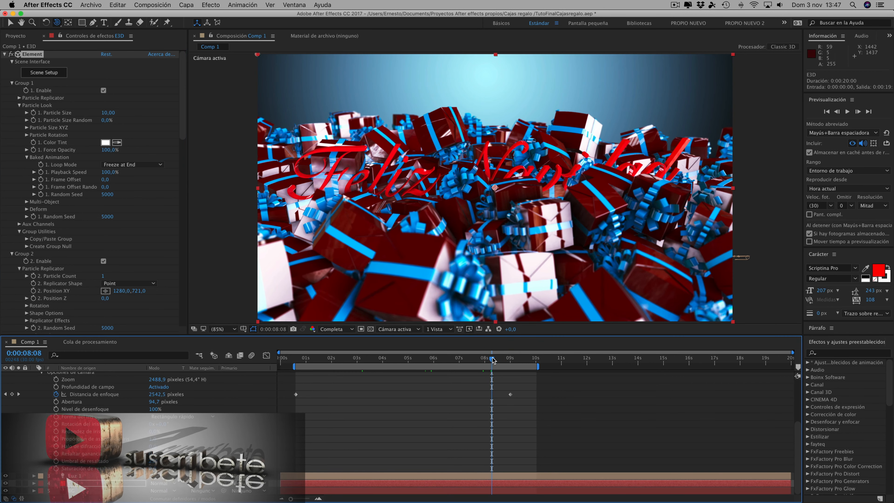